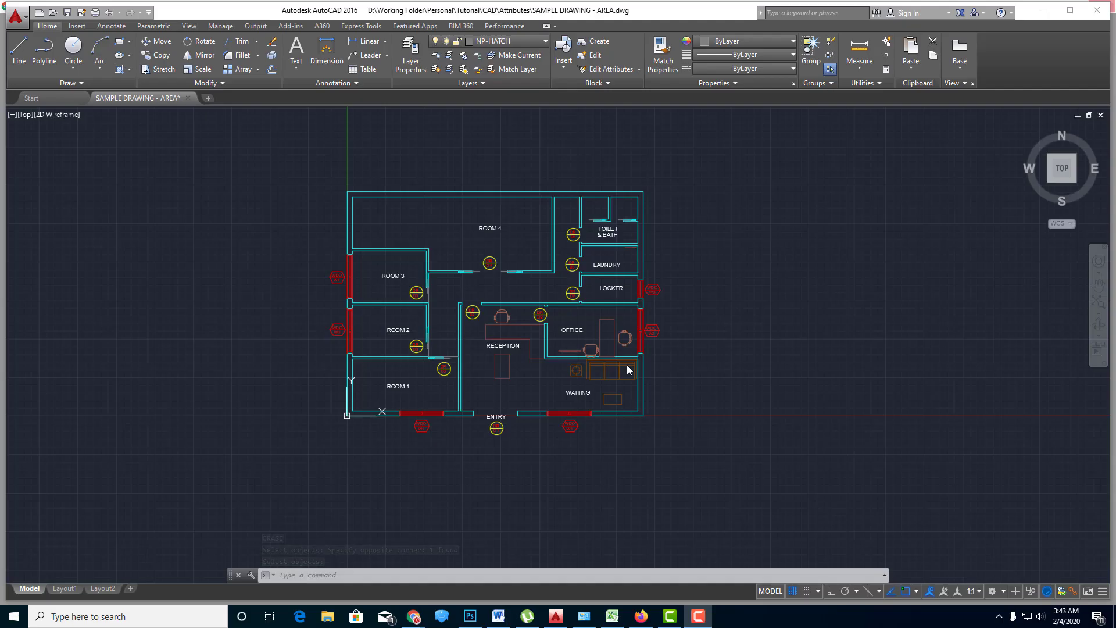
- Pan and zoom the floor plan until Room 4 fills the view
{"action": "middle_click_drag", "start_coordinate": [504, 285], "coordinate": [561, 312]}
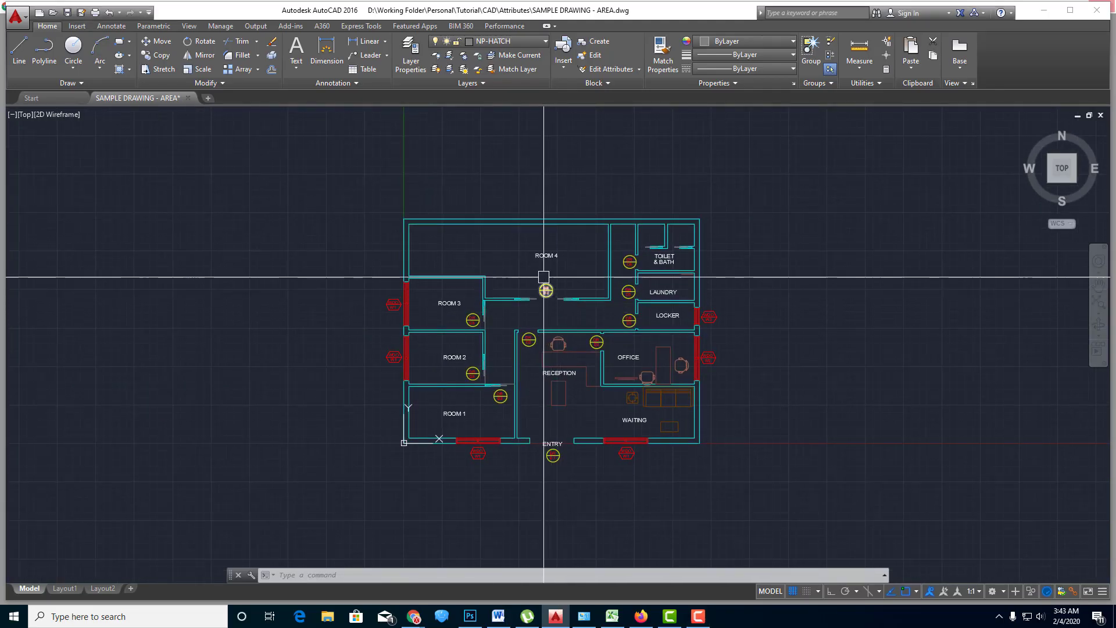
{"action": "scroll", "coordinate": [540, 281], "scroll_direction": "up", "scroll_amount": 4}
{"action": "scroll", "coordinate": [539, 278], "scroll_direction": "down", "scroll_amount": 2}
{"action": "mouse_move", "coordinate": [540, 278]}
{"action": "middle_mouse_down"}
{"action": "mouse_move", "coordinate": [573, 249]}
{"action": "mouse_move", "coordinate": [588, 293]}
{"action": "middle_mouse_up"}
{"action": "scroll", "coordinate": [569, 267], "scroll_direction": "up", "scroll_amount": 2}
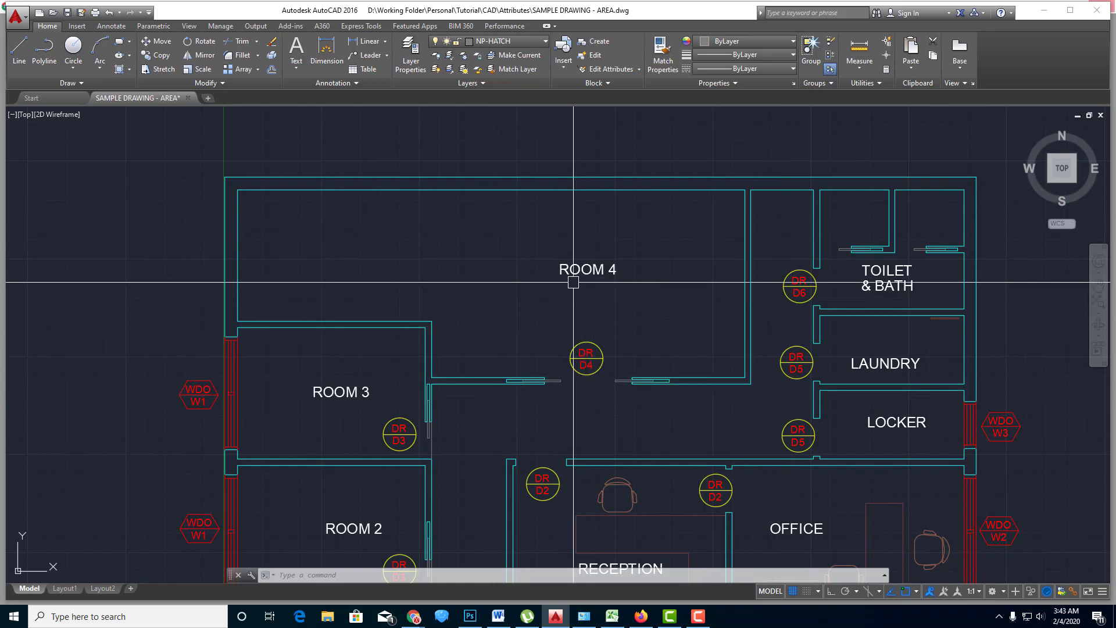
{"action": "scroll", "coordinate": [581, 282], "scroll_direction": "up", "scroll_amount": 2}
{"action": "scroll", "coordinate": [540, 320], "scroll_direction": "down", "scroll_amount": 2}
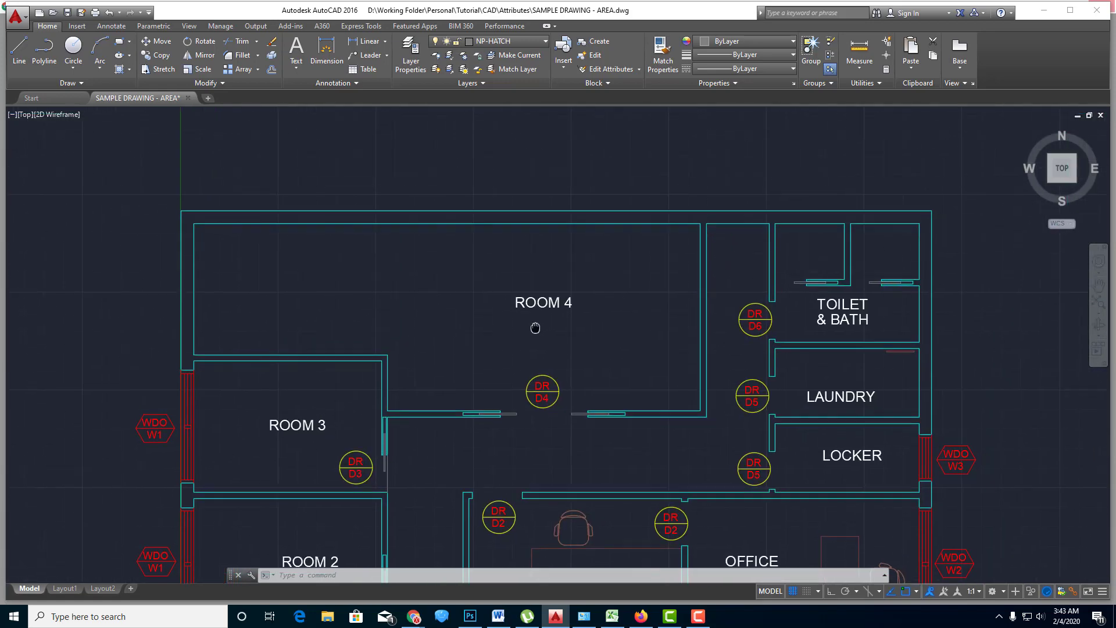
- Copy the ROOM 4 label to a spot just below the original
{"action": "scroll", "coordinate": [546, 316], "scroll_direction": "up", "scroll_amount": 2}
{"action": "type", "text": "c"}
{"action": "key", "text": "Return"}
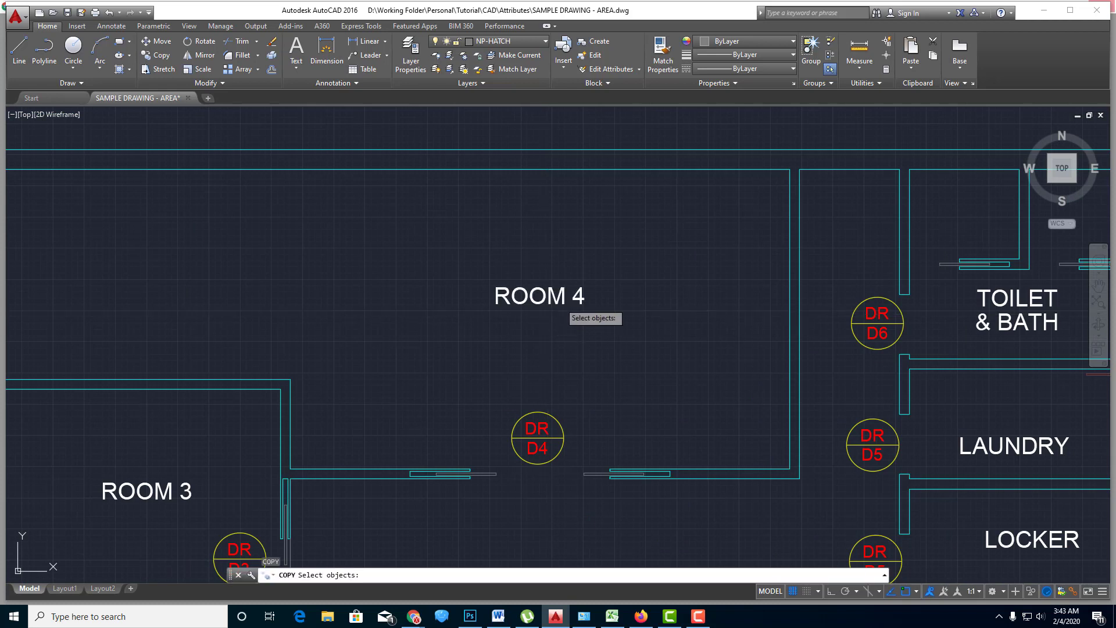
{"action": "left_click", "coordinate": [575, 304]}
{"action": "key", "text": "Return"}
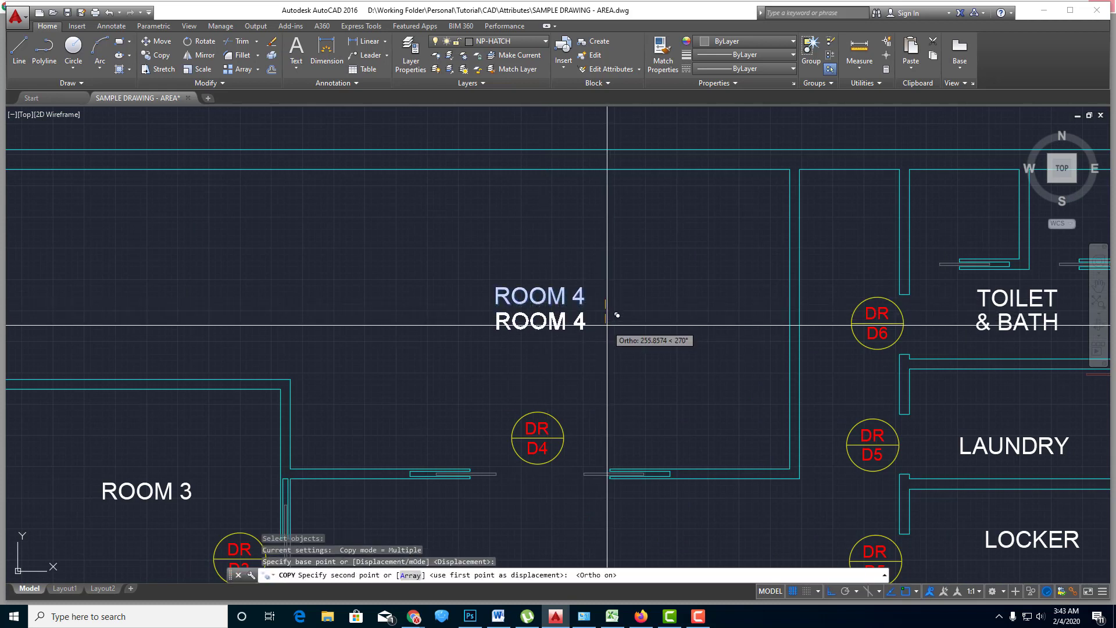
{"action": "left_click", "coordinate": [607, 325]}
{"action": "key", "text": "Escape"}
{"action": "key", "text": "Escape"}
- Set the copied ROOM 4 label's text height to 140 in Properties
{"action": "scroll", "coordinate": [572, 329], "scroll_direction": "down", "scroll_amount": 2}
{"action": "middle_click_drag", "start_coordinate": [568, 329], "coordinate": [592, 331]}
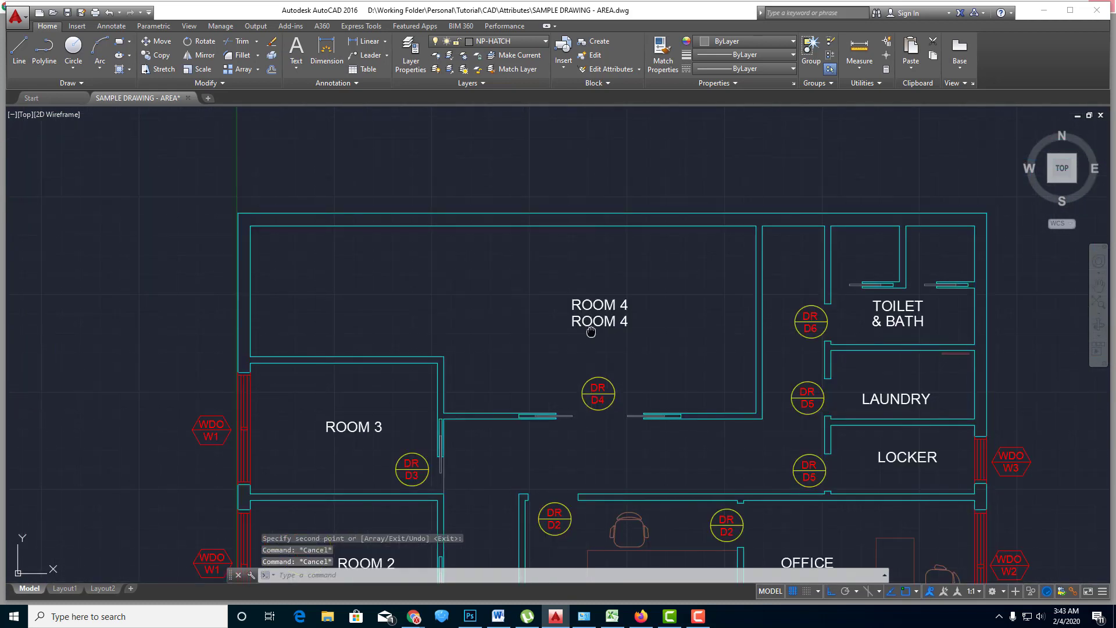
{"action": "scroll", "coordinate": [593, 326], "scroll_direction": "up", "scroll_amount": 2}
{"action": "left_click", "coordinate": [592, 327]}
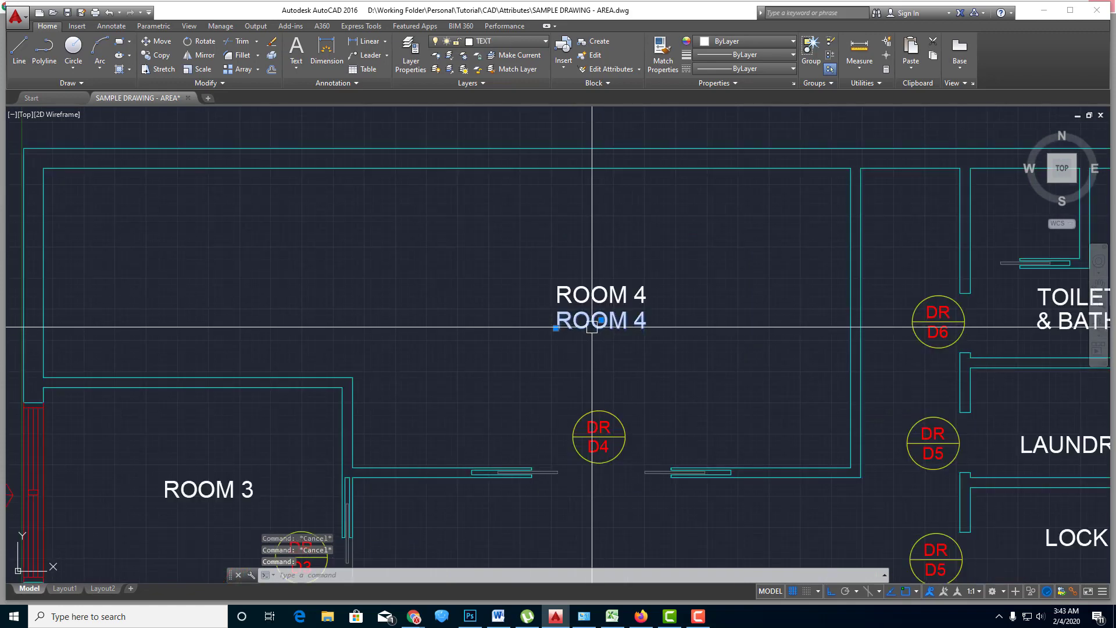
{"action": "key", "text": "ctrl+1"}
{"action": "left_click", "coordinate": [128, 253]}
{"action": "type", "text": "140"}
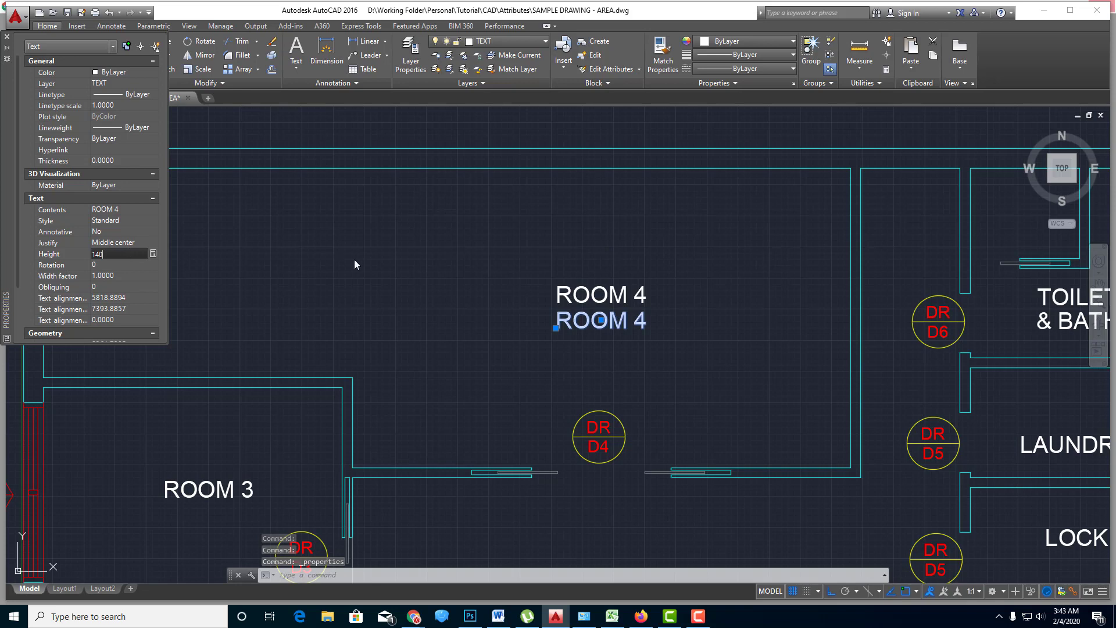
{"action": "key", "text": "Return"}
{"action": "key", "text": "Escape"}
{"action": "key", "text": "Escape"}
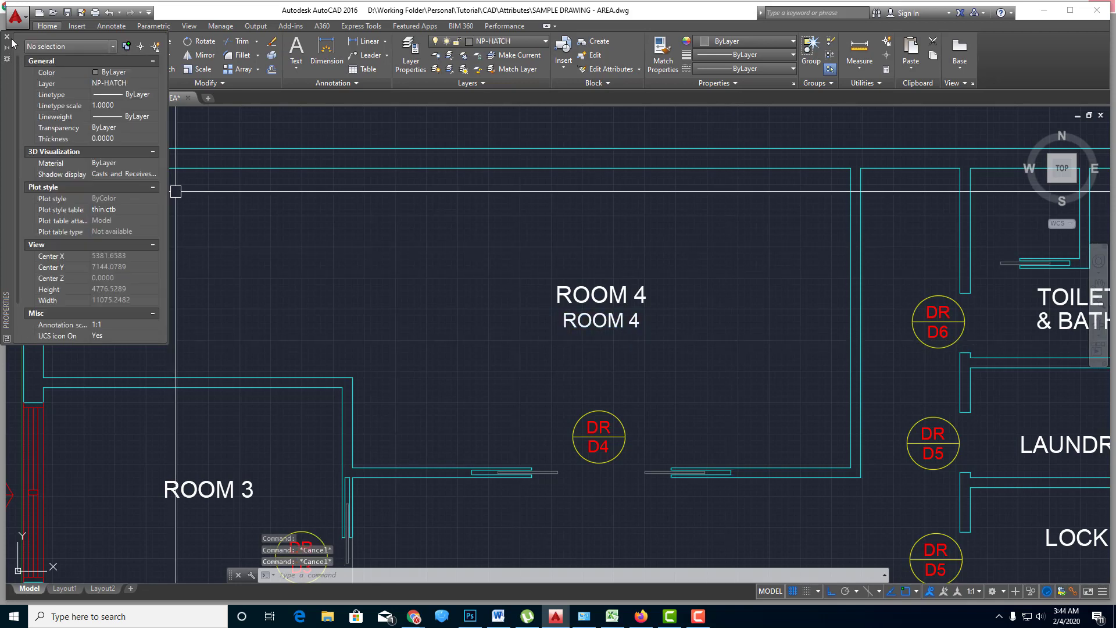
{"action": "left_click", "coordinate": [7, 36]}
- Create a new yellow layer named AREA - TEXT
{"action": "key", "text": "Return"}
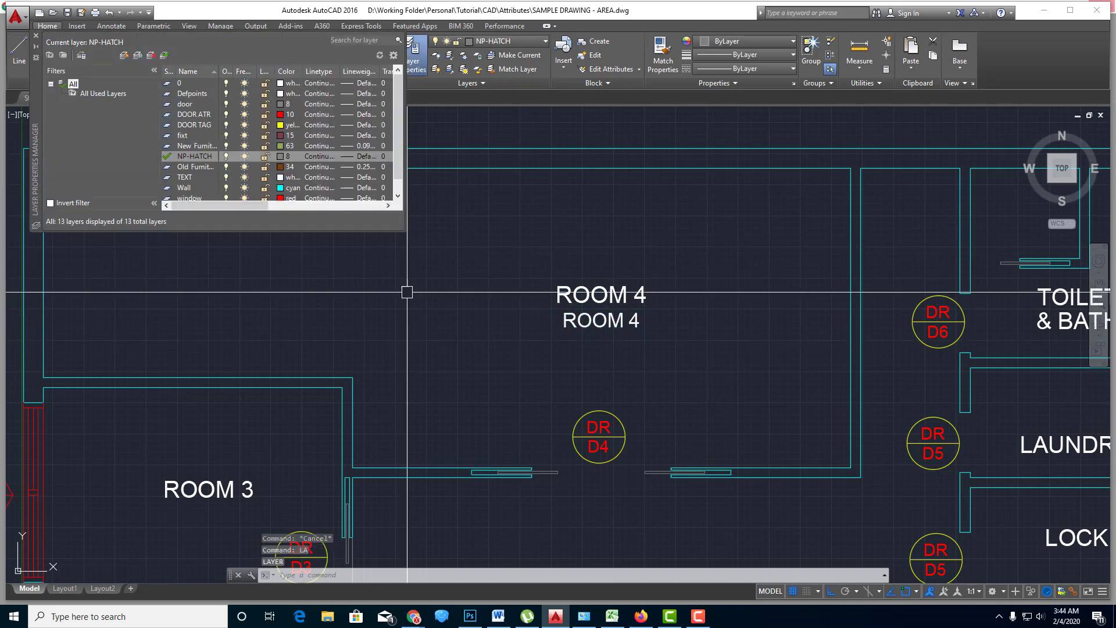
{"action": "left_click", "coordinate": [125, 56]}
{"action": "type", "text": "AREA - TEXT"}
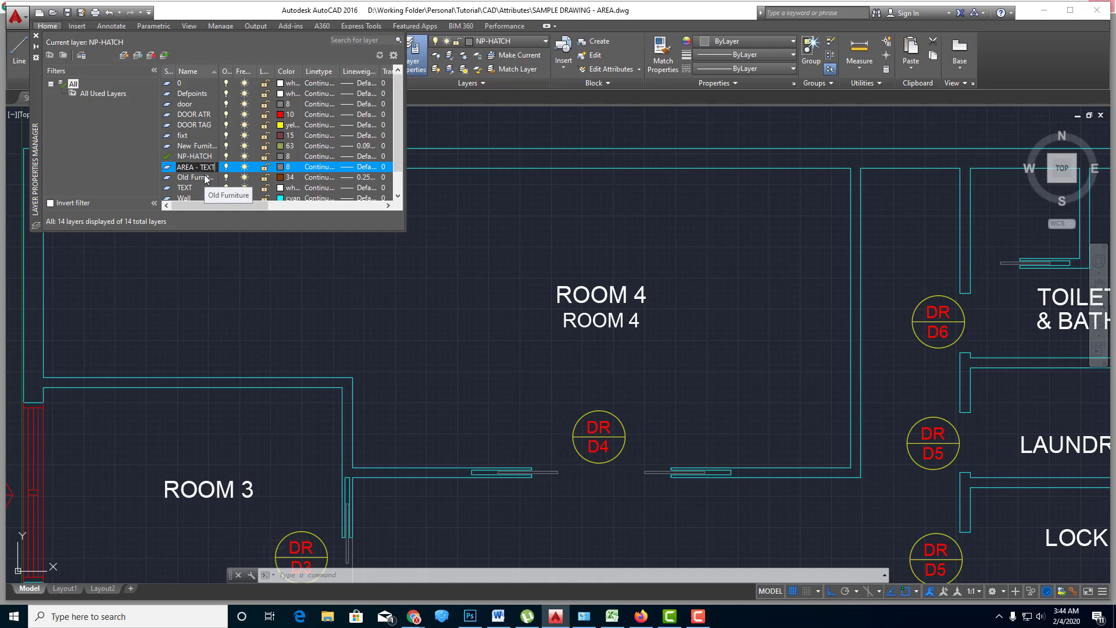
{"action": "left_click", "coordinate": [285, 167]}
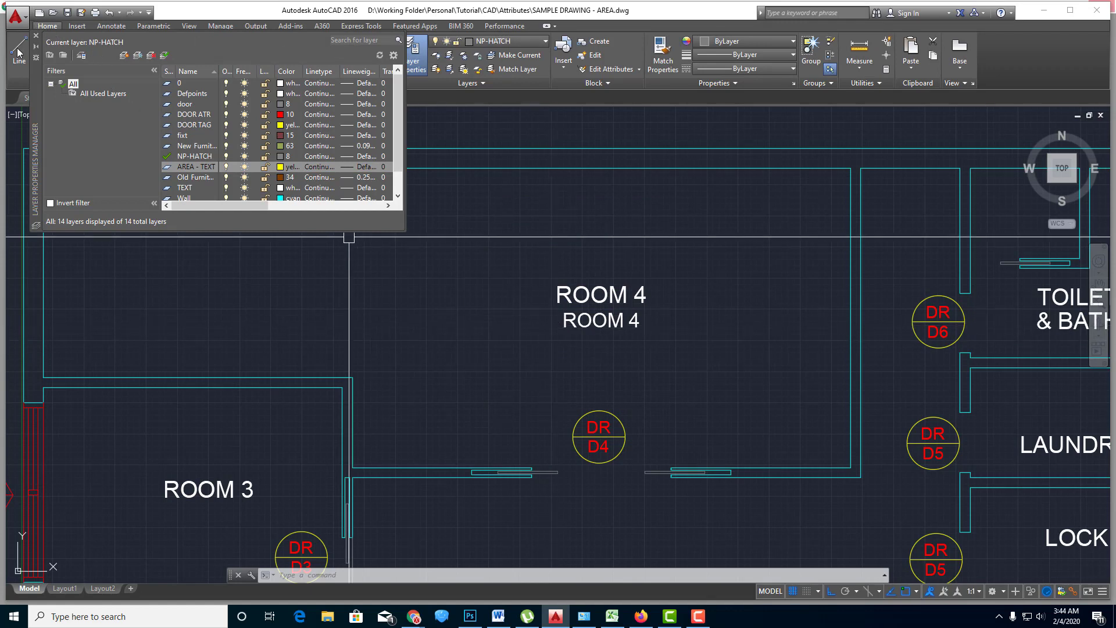
{"action": "left_click", "coordinate": [36, 37]}
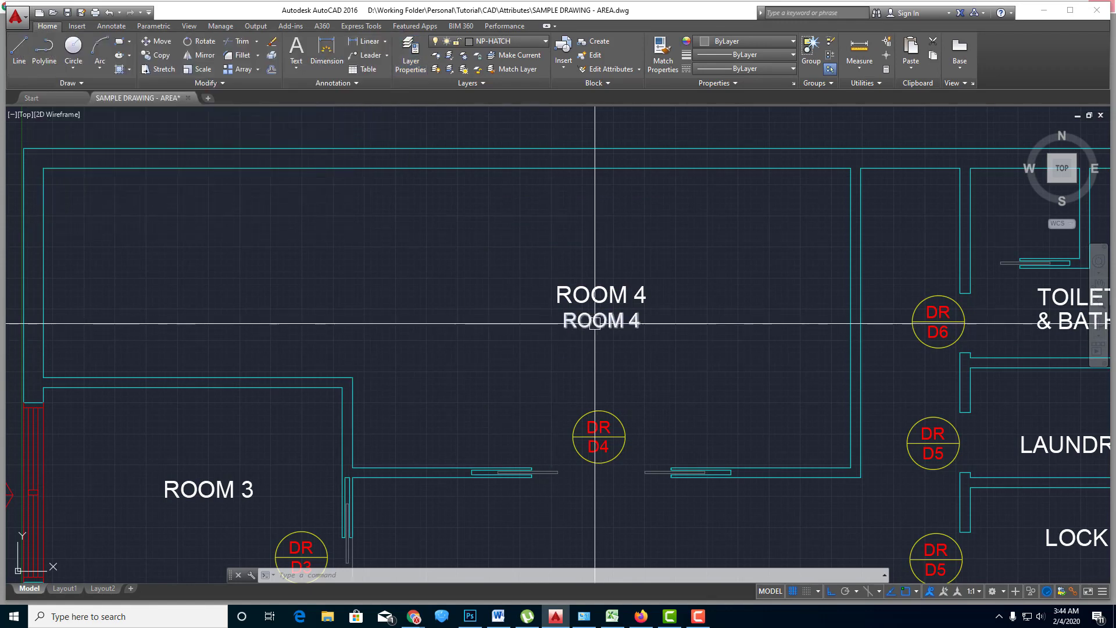
- Move the copied ROOM 4 label onto the AREA - TEXT layer
{"action": "left_click", "coordinate": [497, 42]}
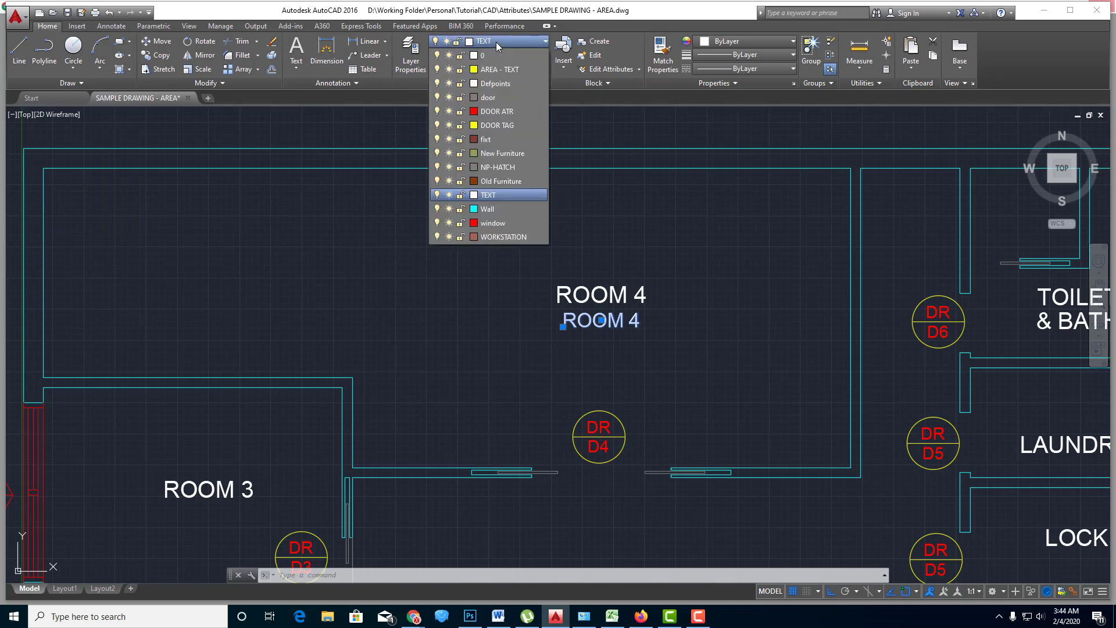
{"action": "left_click", "coordinate": [493, 68]}
{"action": "key", "text": "Escape"}
- Measure Room 4 with AREA through its six corners: area 21510000, perimeter 22200
{"action": "scroll", "coordinate": [610, 293], "scroll_direction": "down", "scroll_amount": 4}
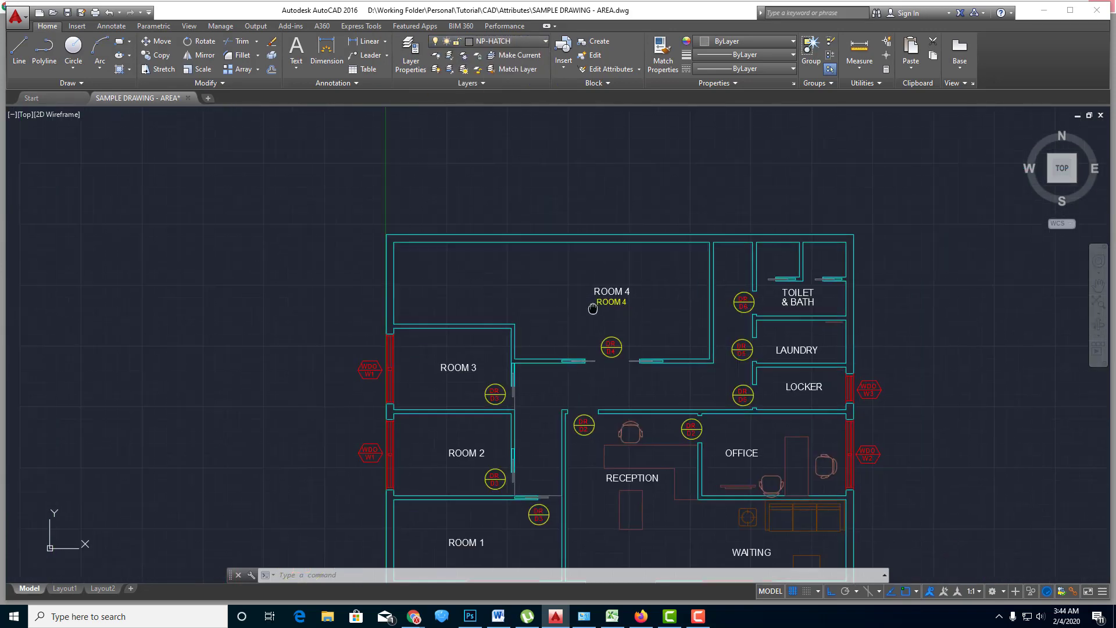
{"action": "scroll", "coordinate": [623, 295], "scroll_direction": "up", "scroll_amount": 2}
{"action": "scroll", "coordinate": [623, 295], "scroll_direction": "down", "scroll_amount": 1}
{"action": "scroll", "coordinate": [590, 299], "scroll_direction": "up", "scroll_amount": 3}
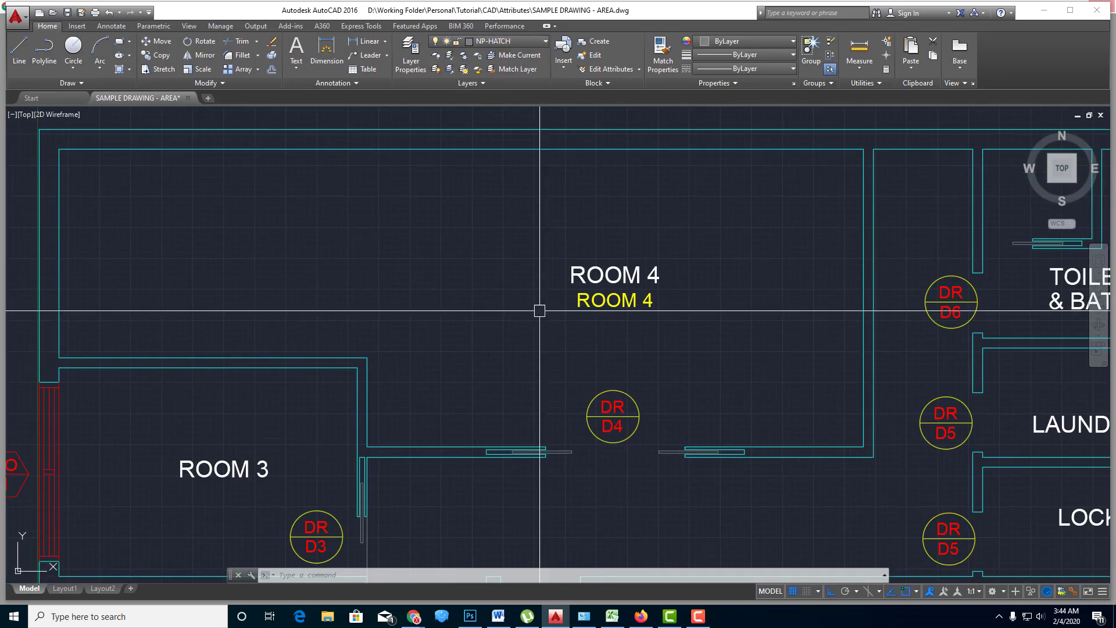
{"action": "scroll", "coordinate": [536, 303], "scroll_direction": "down", "scroll_amount": 3}
{"action": "middle_click_drag", "start_coordinate": [518, 312], "coordinate": [536, 299]}
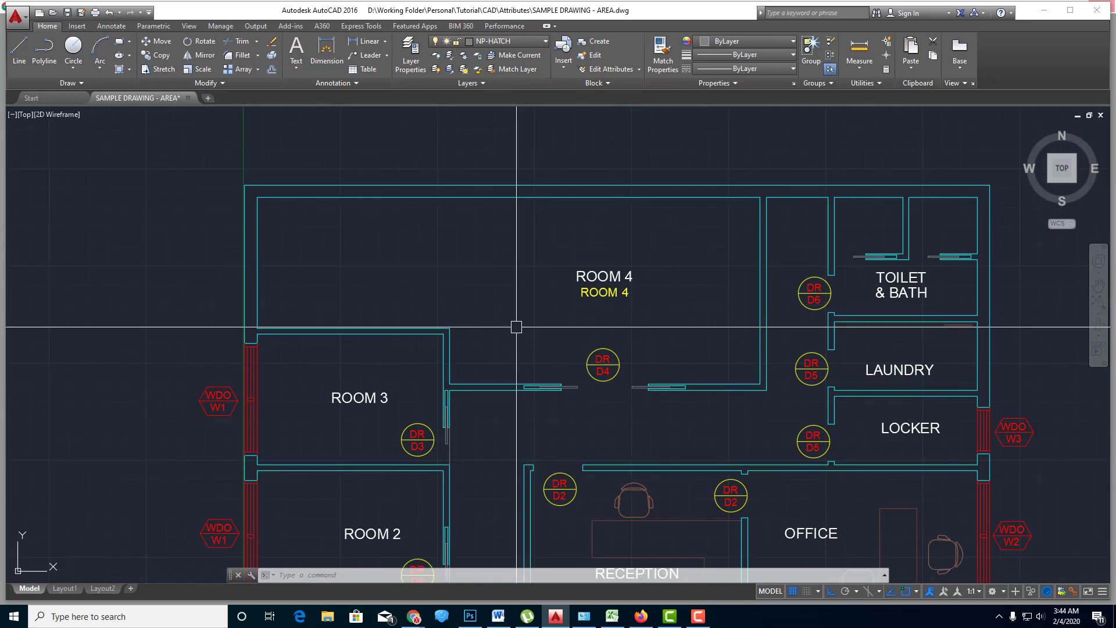
{"action": "type", "text": "AREA"}
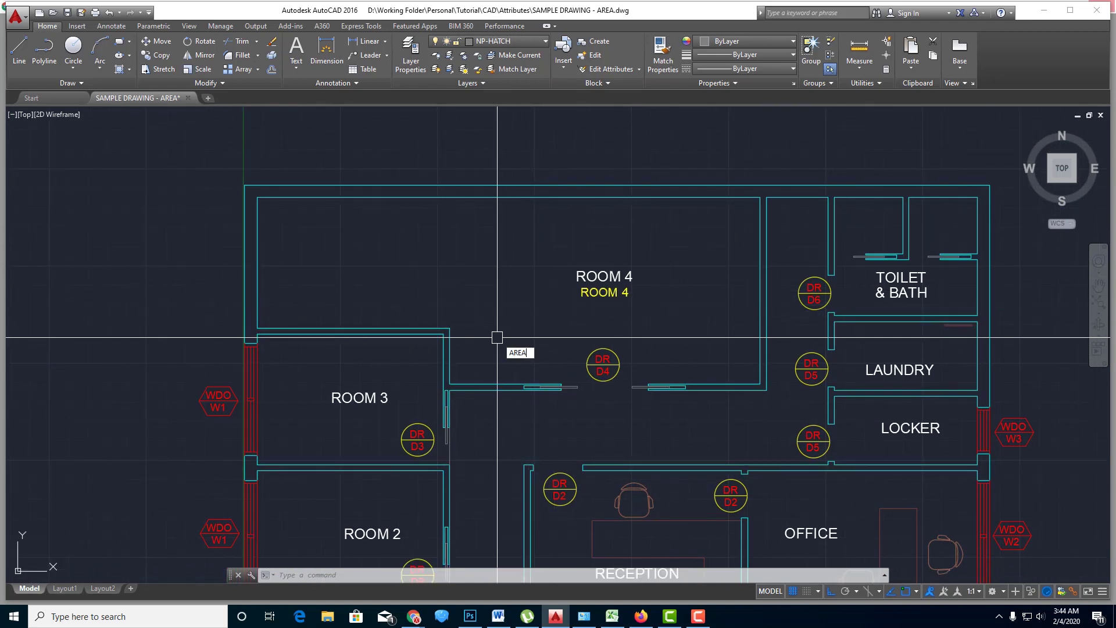
{"action": "key", "text": "Return"}
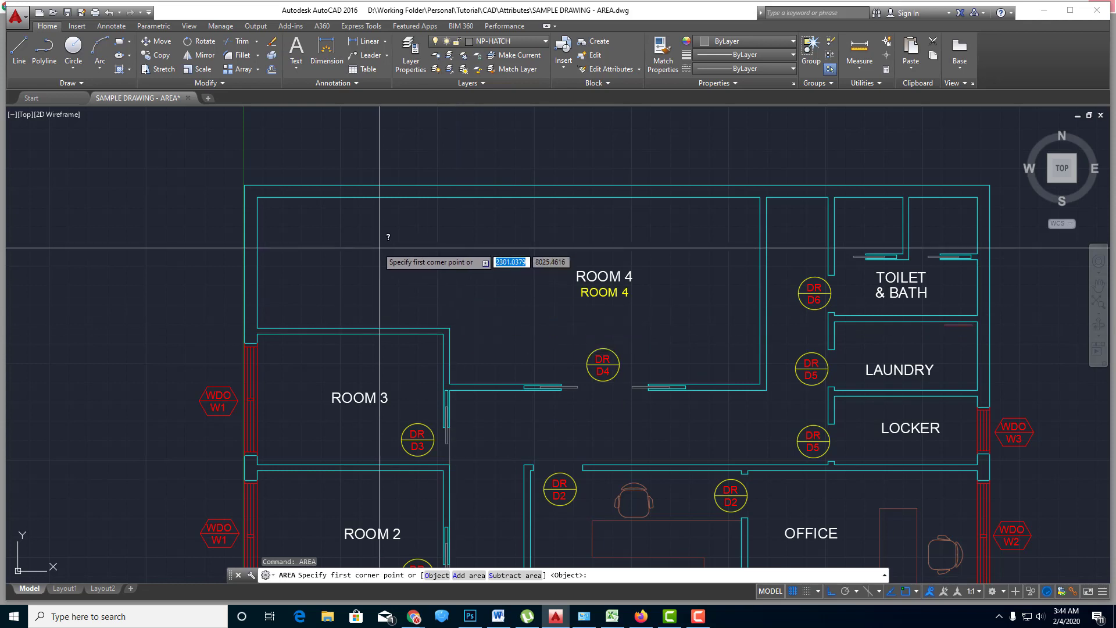
{"action": "left_click", "coordinate": [259, 198]}
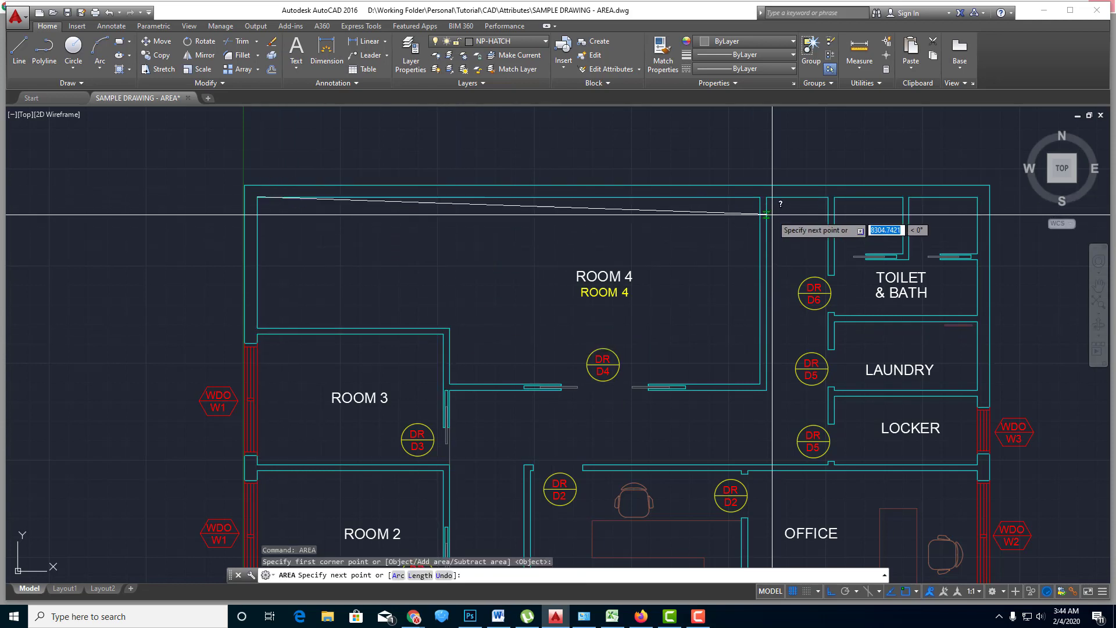
{"action": "left_click", "coordinate": [761, 199]}
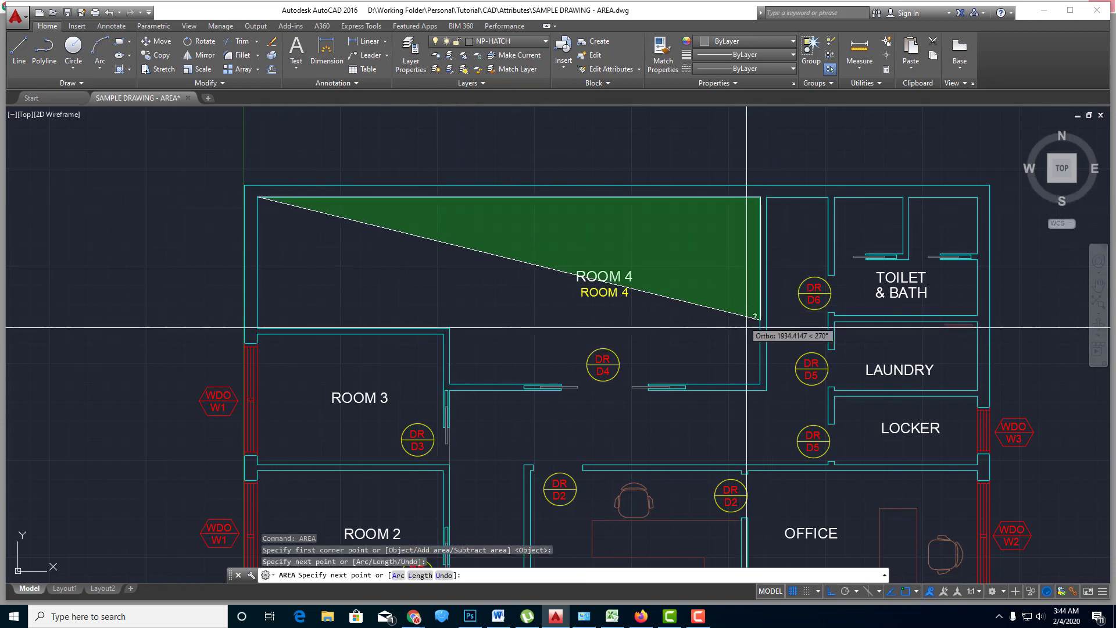
{"action": "left_click", "coordinate": [760, 382]}
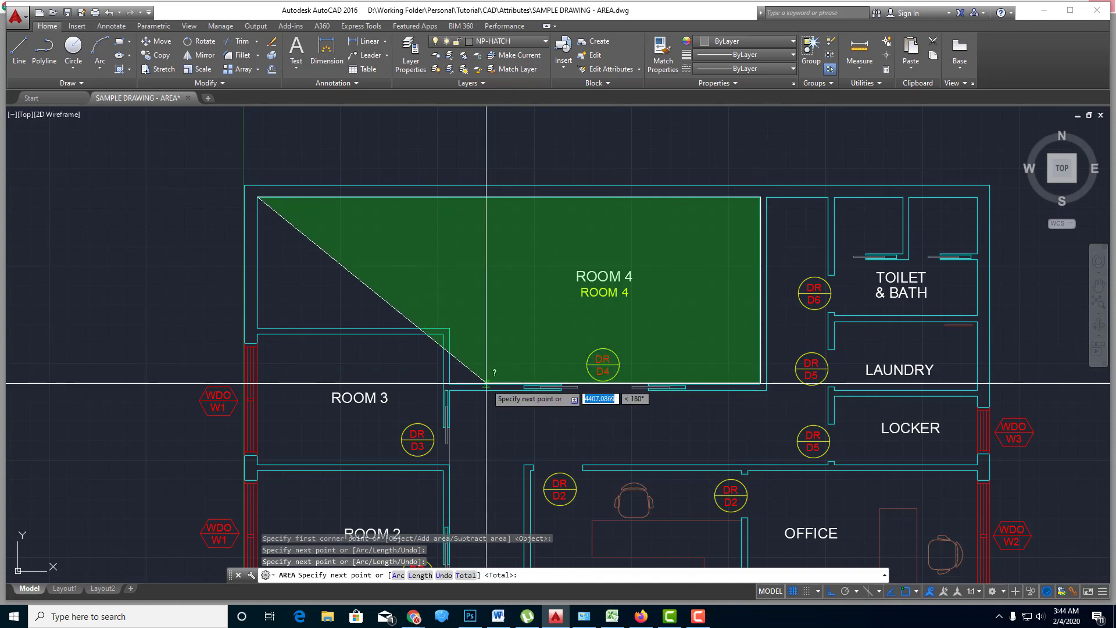
{"action": "left_click", "coordinate": [448, 383]}
{"action": "left_click", "coordinate": [447, 329]}
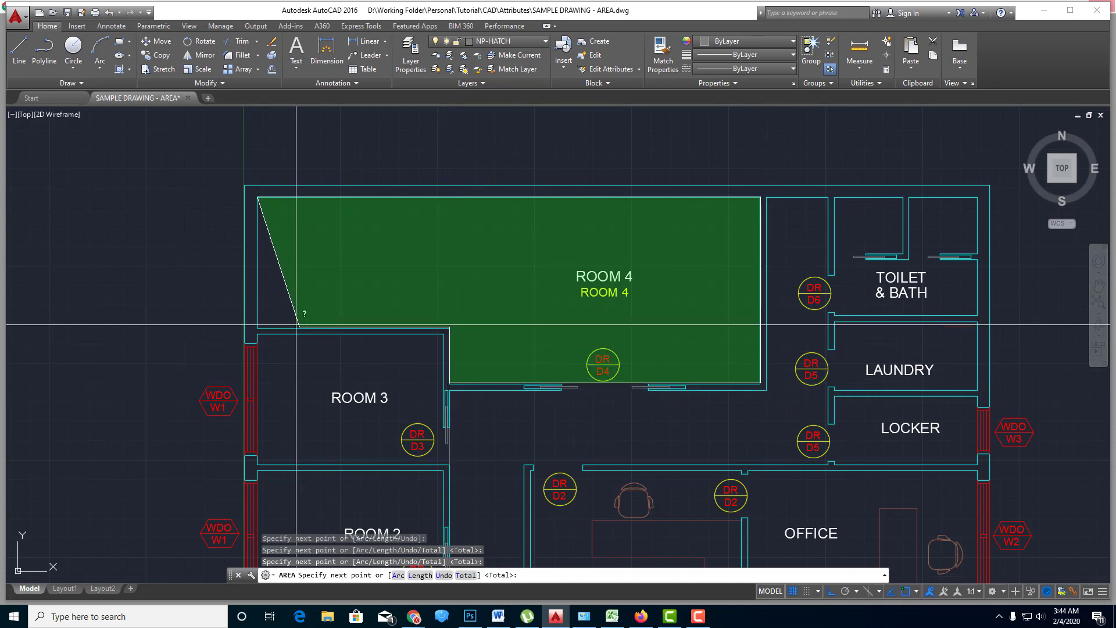
{"action": "left_click", "coordinate": [260, 329]}
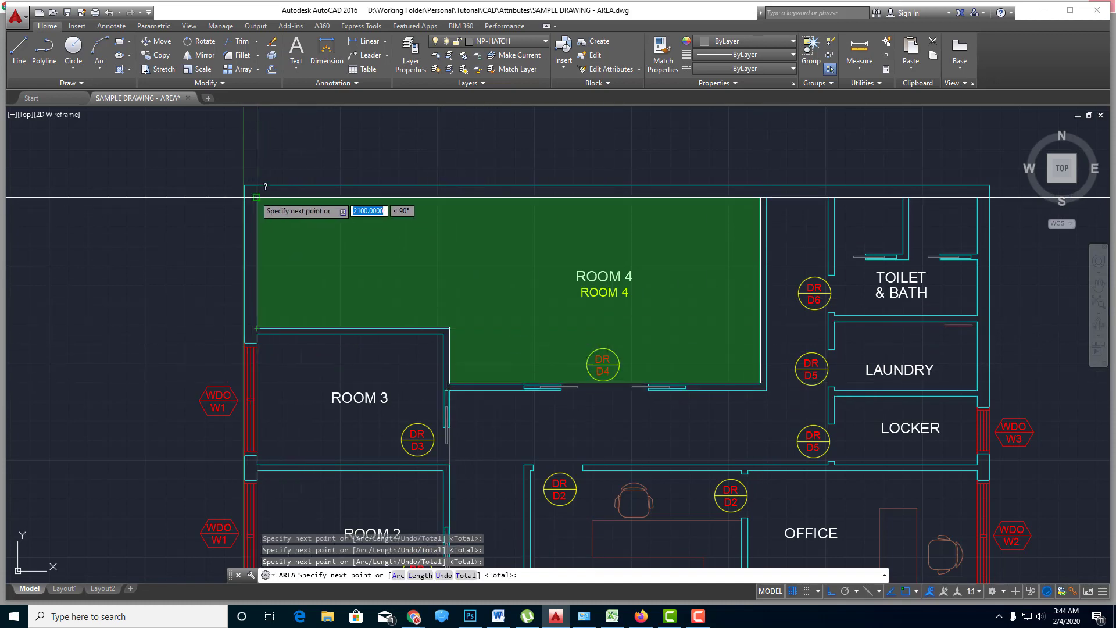
{"action": "key", "text": "Return"}
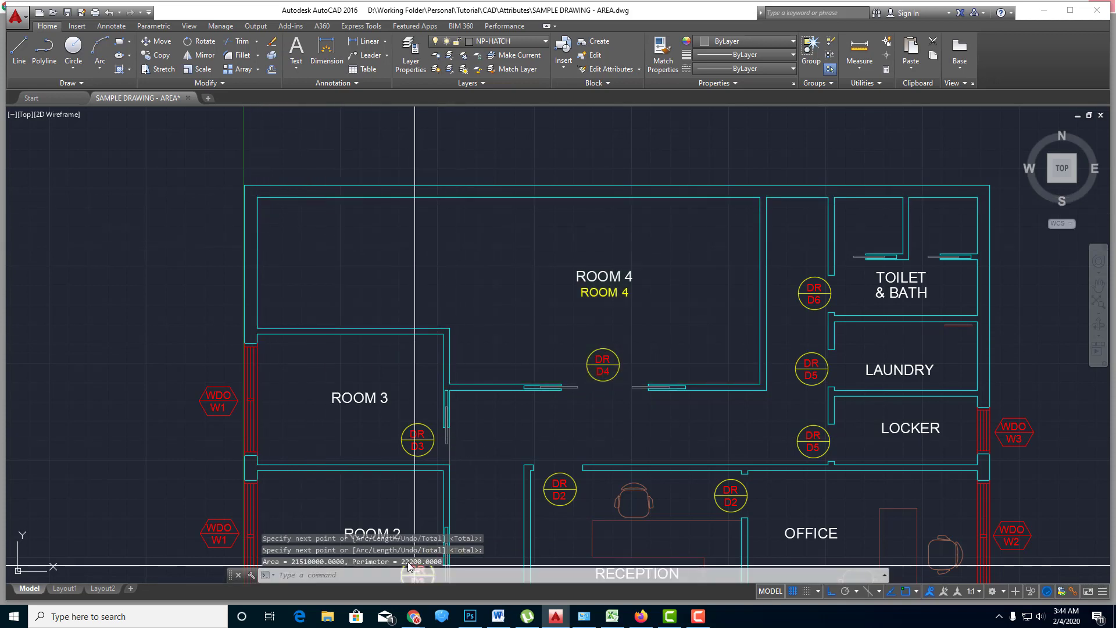
{"action": "scroll", "coordinate": [618, 300], "scroll_direction": "up", "scroll_amount": 2}
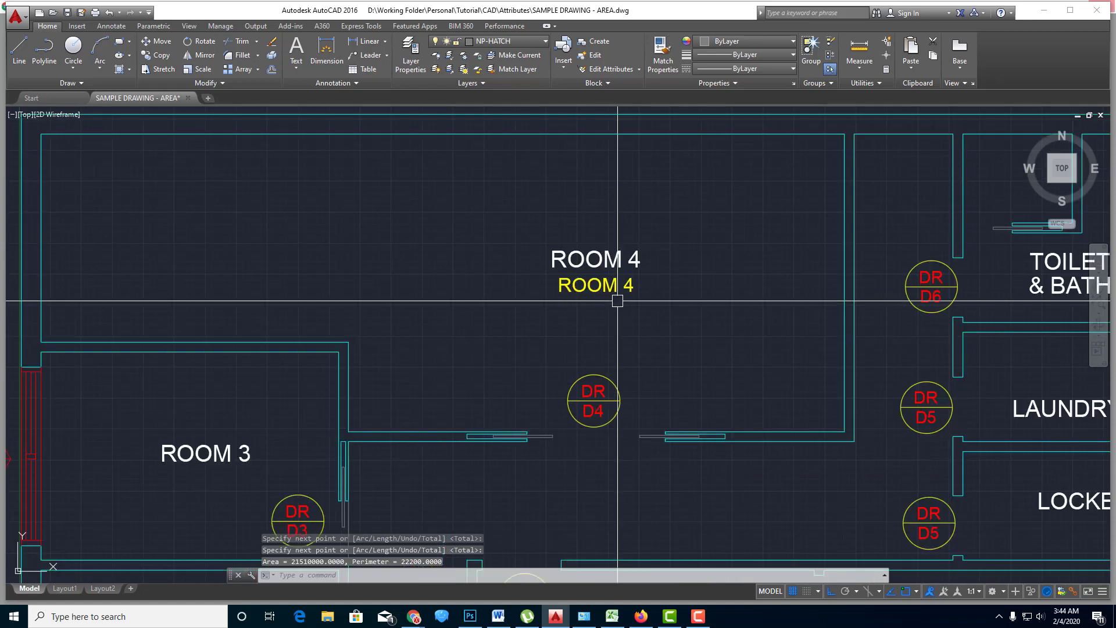
{"action": "scroll", "coordinate": [617, 301], "scroll_direction": "up", "scroll_amount": 2}
{"action": "double_click", "coordinate": [601, 284]}
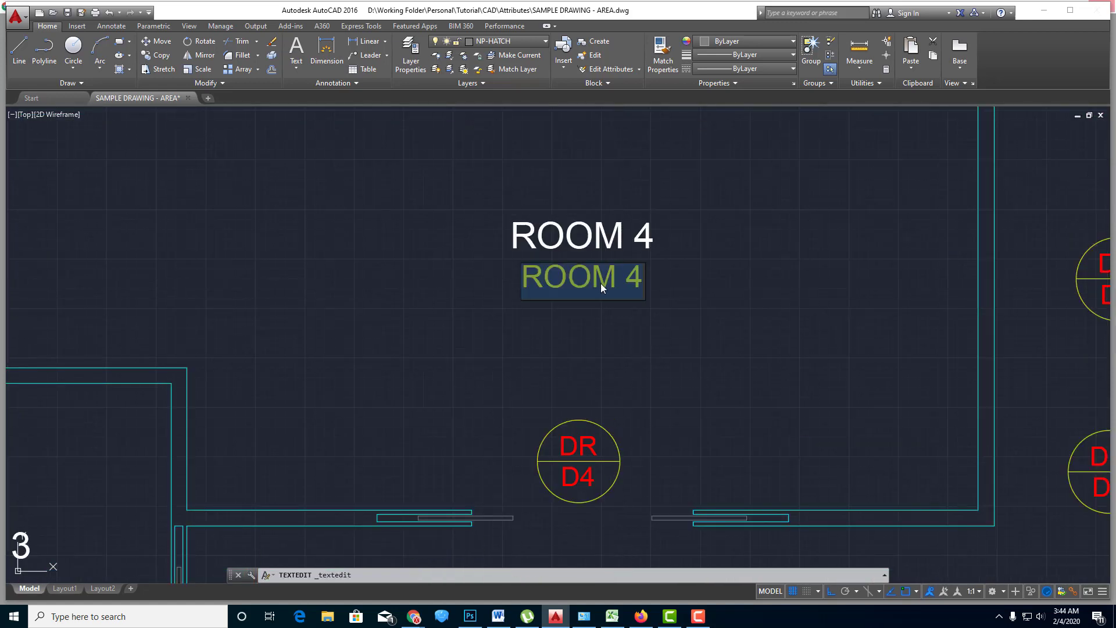
{"action": "type", "text": "22"}
{"action": "type", "text": ".3"}
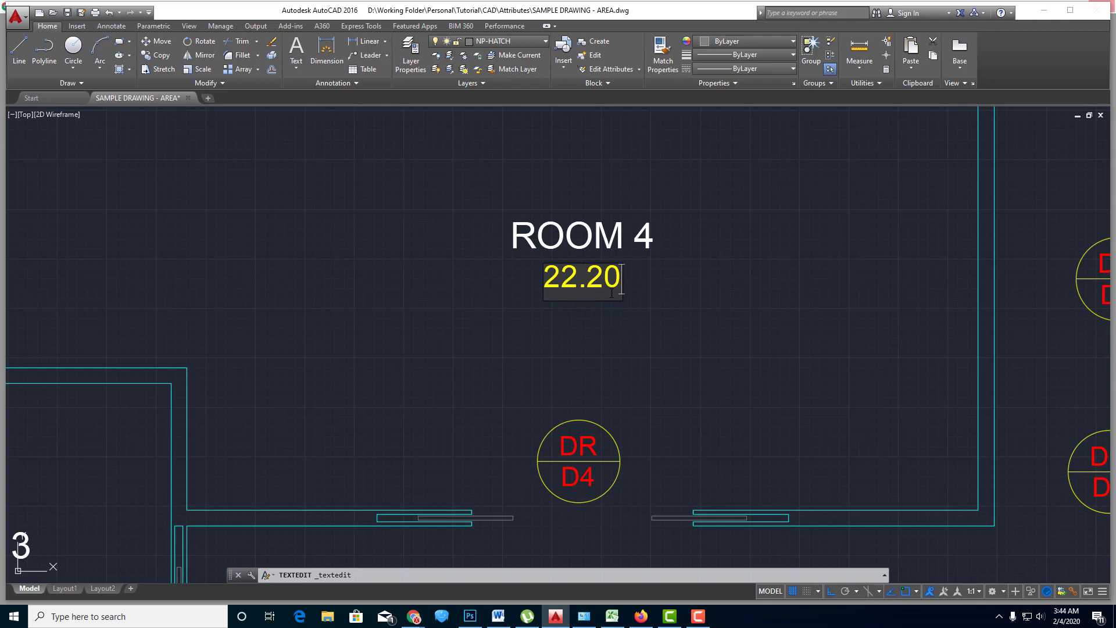
{"action": "type", "text": "SQM"}
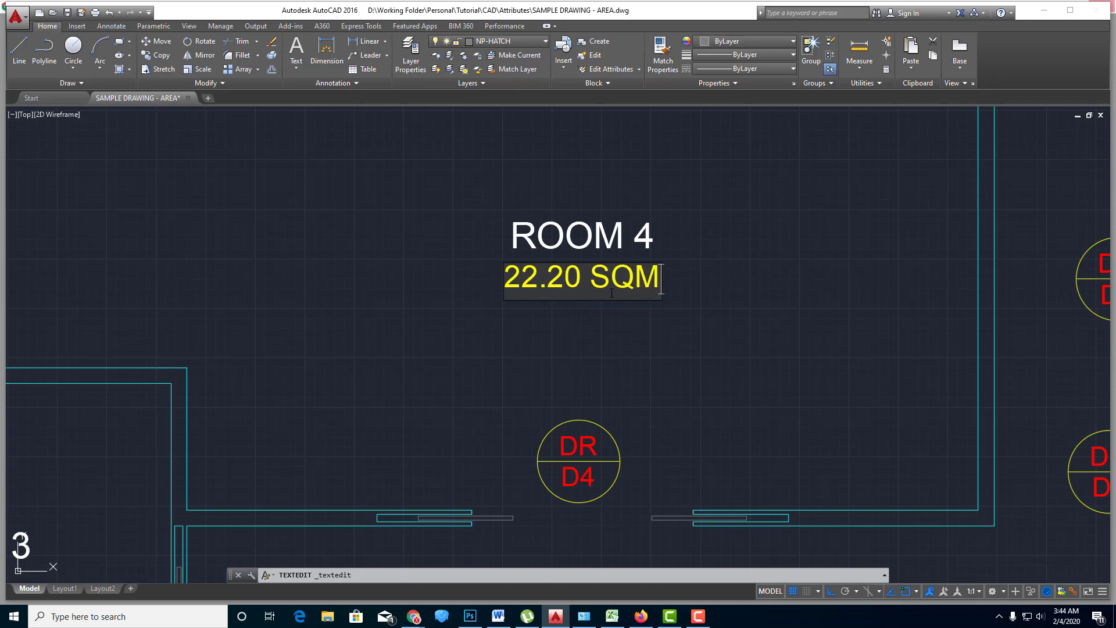
{"action": "key", "text": "Return"}
{"action": "scroll", "coordinate": [603, 303], "scroll_direction": "down", "scroll_amount": 3}
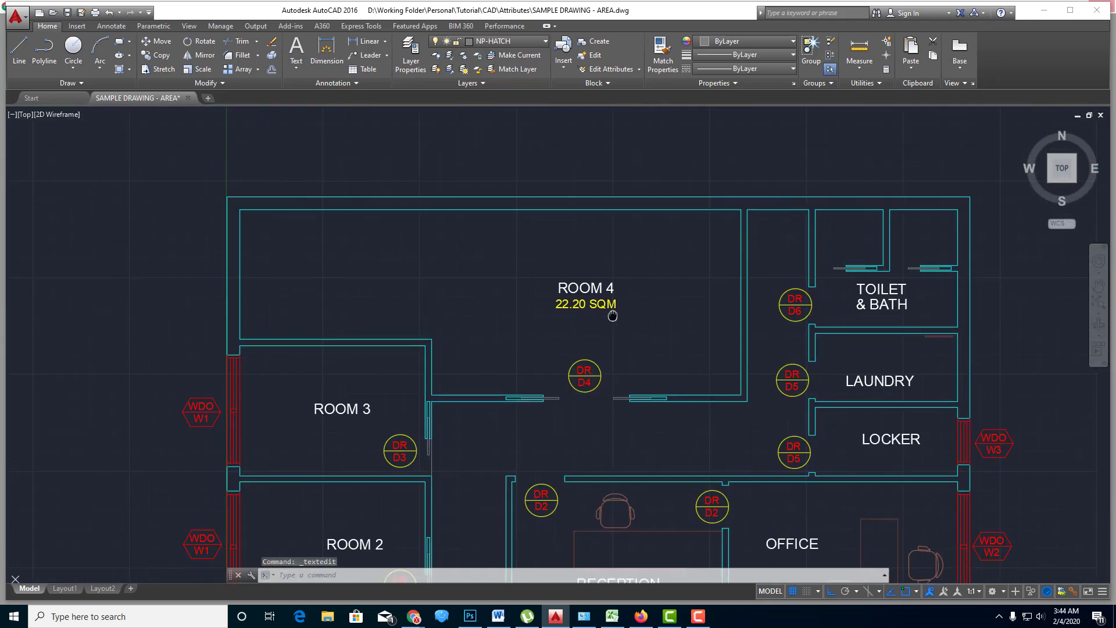
{"action": "scroll", "coordinate": [602, 303], "scroll_direction": "up", "scroll_amount": 2}
{"action": "scroll", "coordinate": [603, 303], "scroll_direction": "down", "scroll_amount": 1}
{"action": "scroll", "coordinate": [618, 291], "scroll_direction": "down", "scroll_amount": 1}
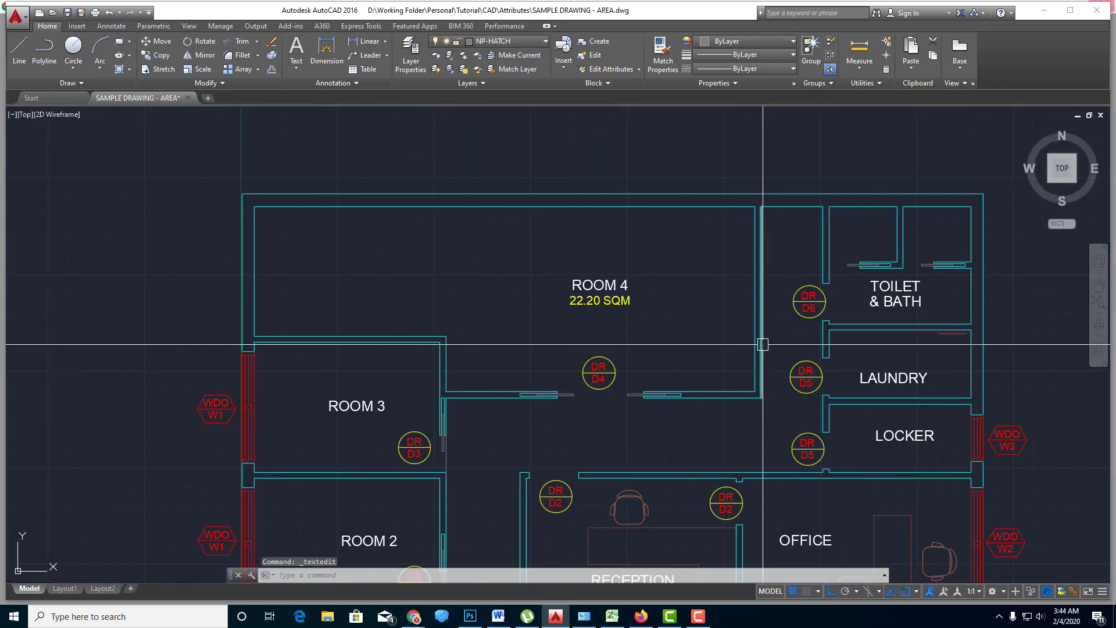
{"action": "type", "text": "s"}
{"action": "key", "text": "Return"}
{"action": "type", "text": "c"}
{"action": "key", "text": "Return"}
{"action": "left_click", "coordinate": [767, 436]}
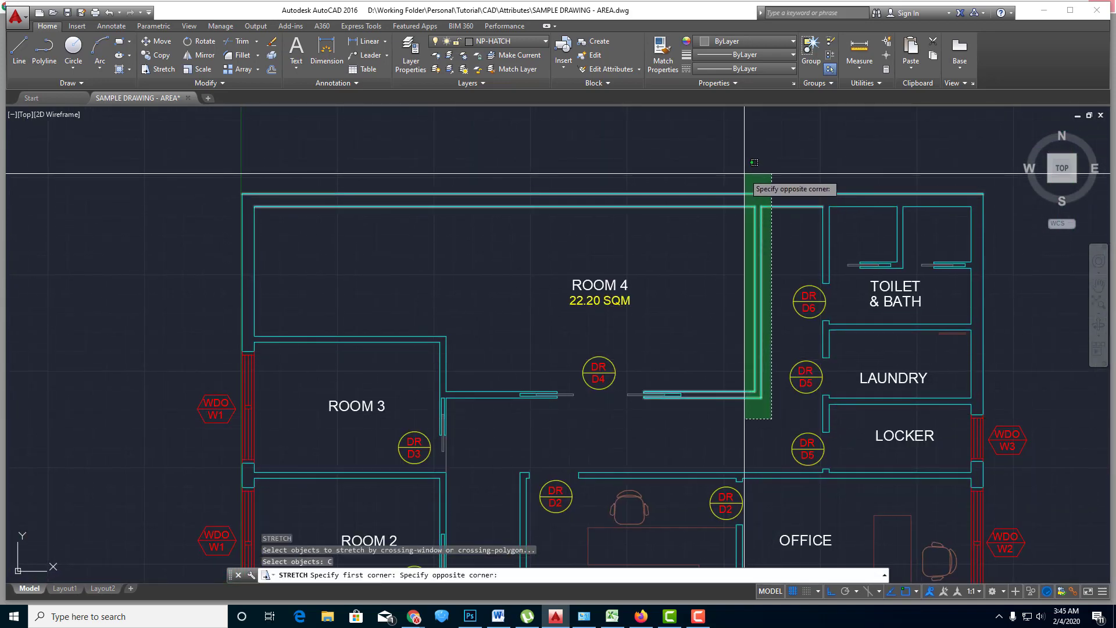
{"action": "left_click", "coordinate": [743, 170]}
{"action": "key", "text": "Return"}
{"action": "left_click", "coordinate": [748, 163]}
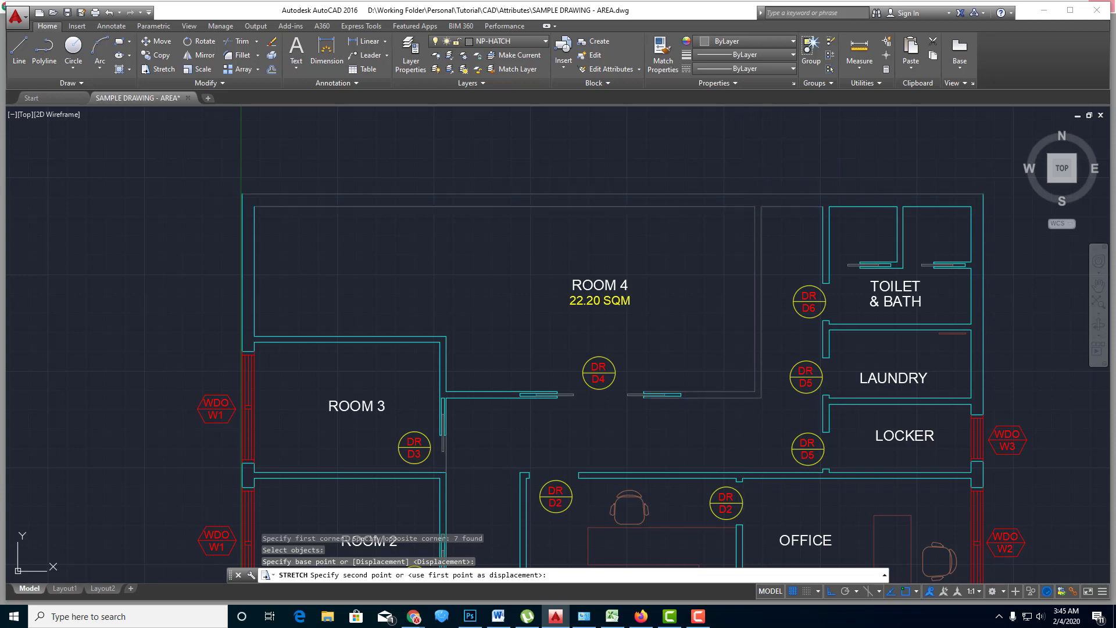
{"action": "left_click", "coordinate": [740, 301]}
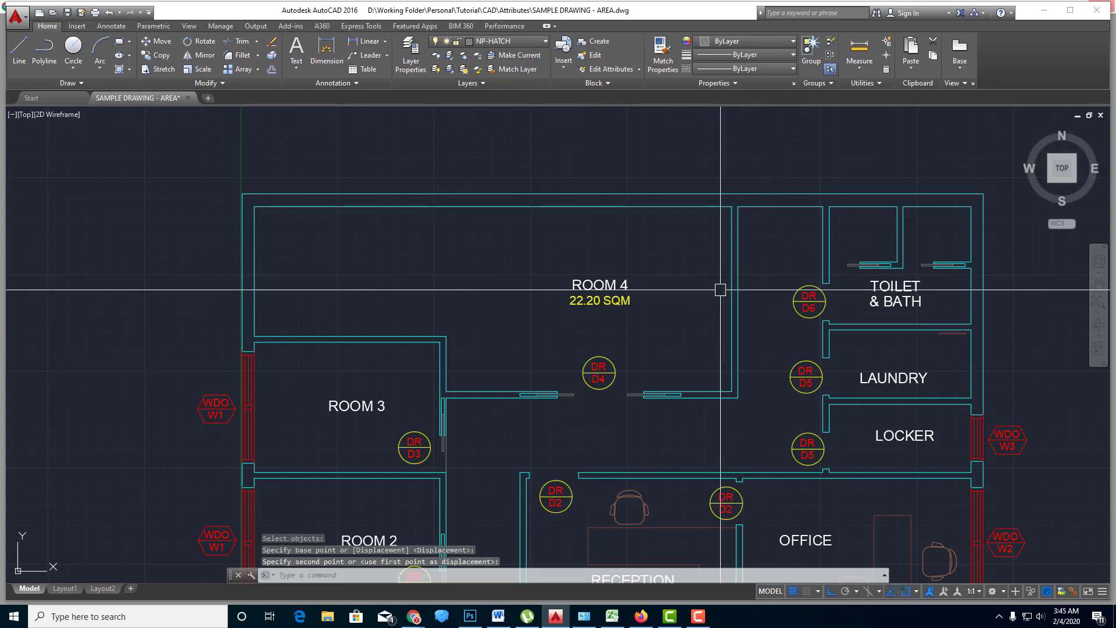
{"action": "type", "text": "u"}
{"action": "key", "text": "Return"}
{"action": "middle_click_drag", "start_coordinate": [575, 311], "coordinate": [591, 300]}
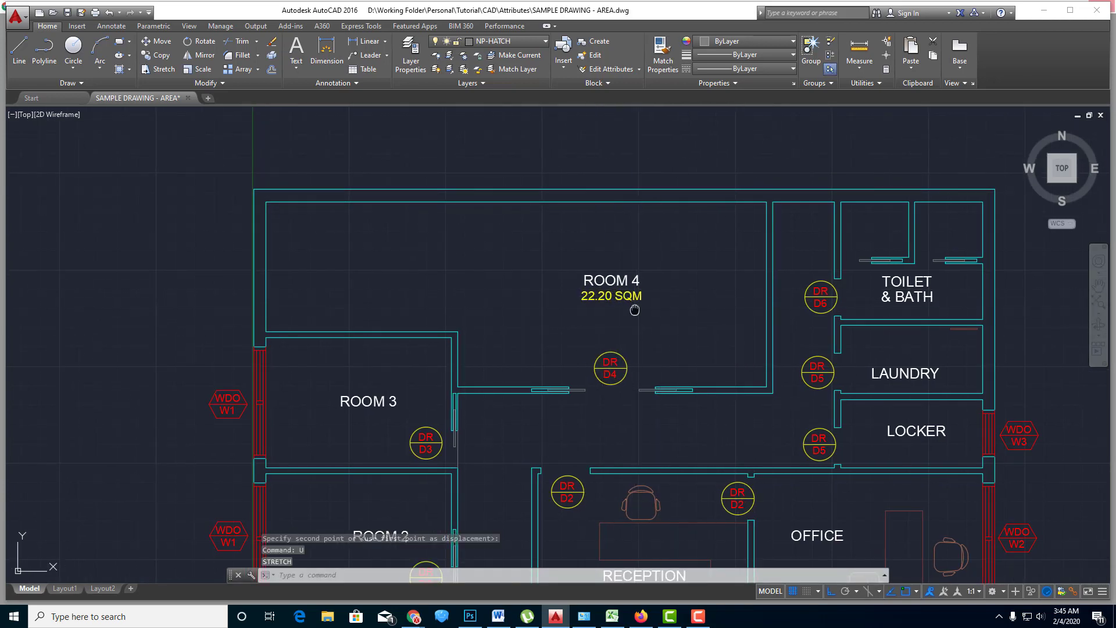
{"action": "middle_click_drag", "start_coordinate": [740, 311], "coordinate": [727, 306]}
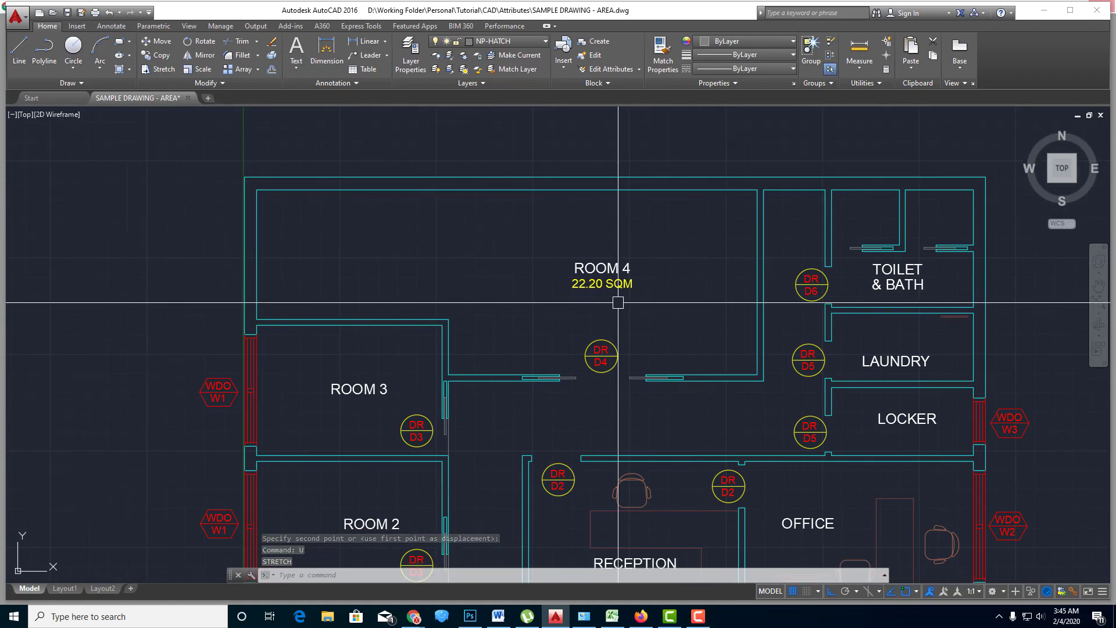
{"action": "scroll", "coordinate": [598, 300], "scroll_direction": "up", "scroll_amount": 1}
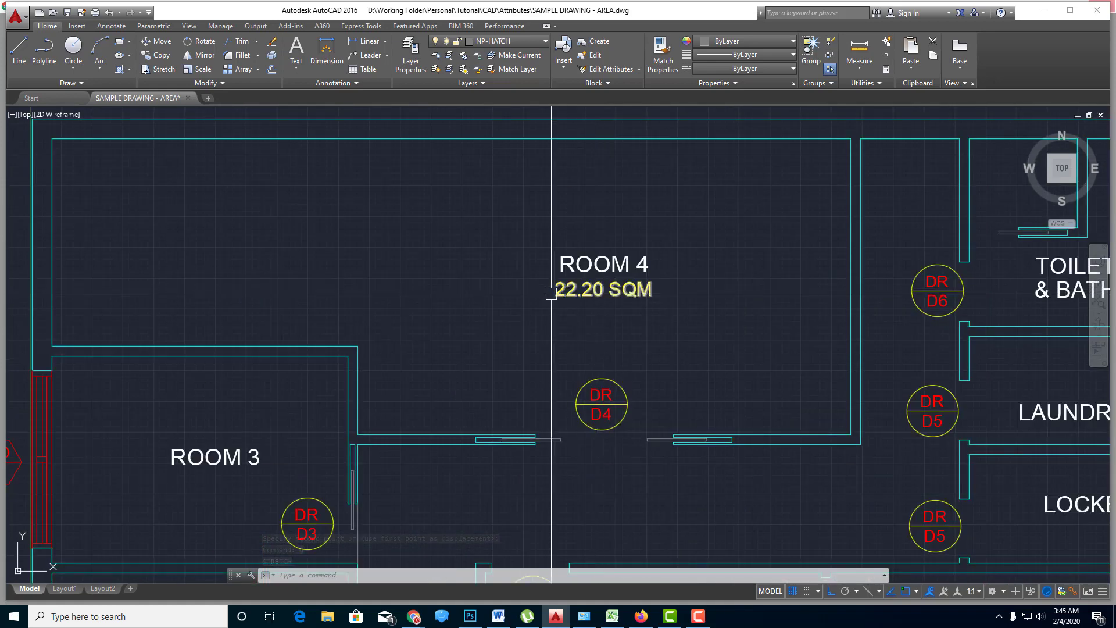
{"action": "scroll", "coordinate": [549, 294], "scroll_direction": "up", "scroll_amount": 1}
{"action": "mouse_move", "coordinate": [549, 294]}
{"action": "middle_mouse_down"}
{"action": "mouse_move", "coordinate": [597, 296]}
{"action": "mouse_move", "coordinate": [581, 316]}
{"action": "middle_mouse_up"}
{"action": "scroll", "coordinate": [597, 296], "scroll_direction": "down", "scroll_amount": 3}
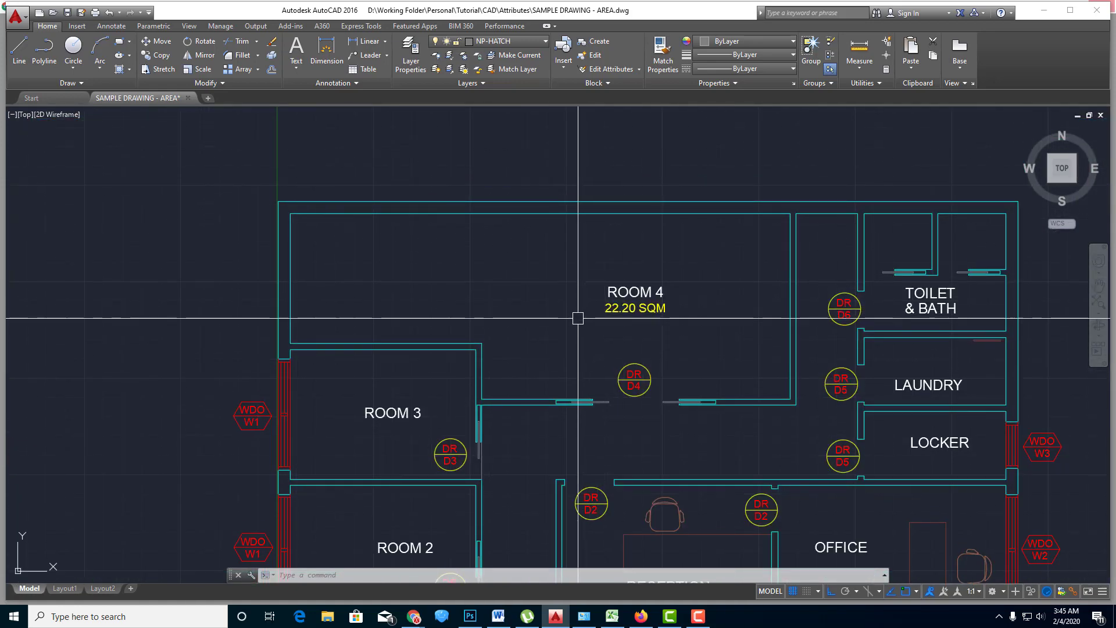
{"action": "type", "text": "PL"}
- Trace Room 4's inner outline with a polyline through its six corners
{"action": "key", "text": "Return"}
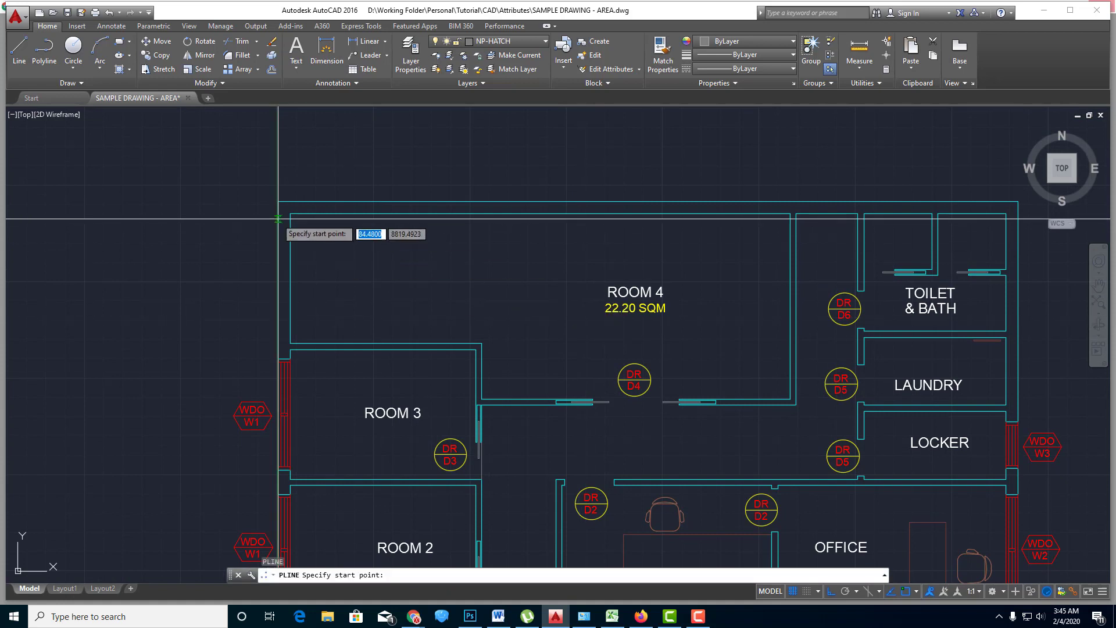
{"action": "left_click", "coordinate": [290, 213]}
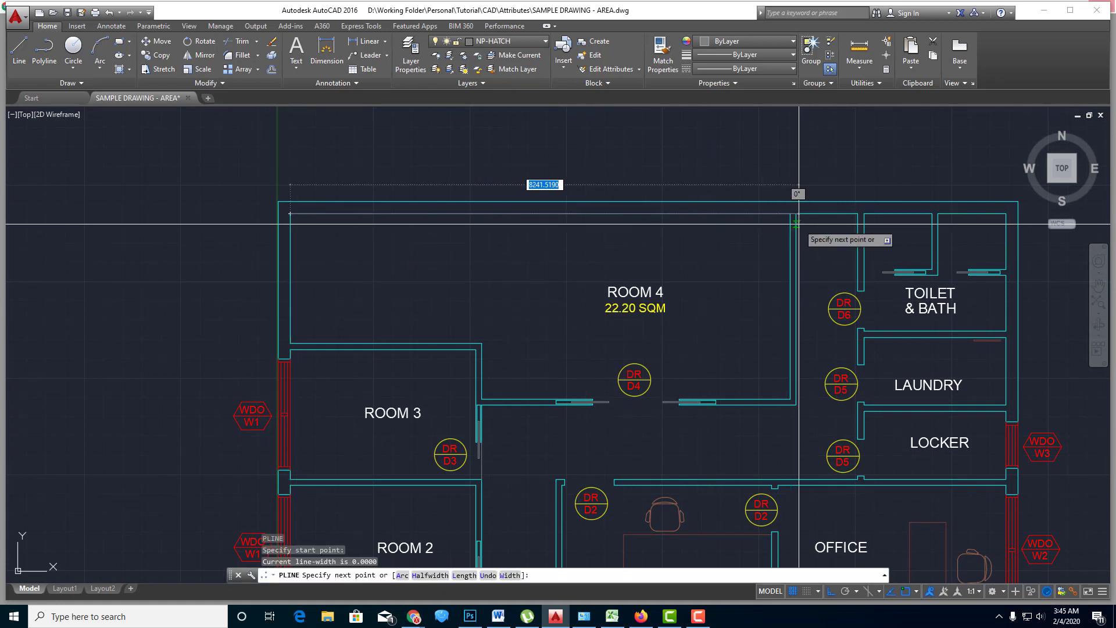
{"action": "left_click", "coordinate": [761, 218]}
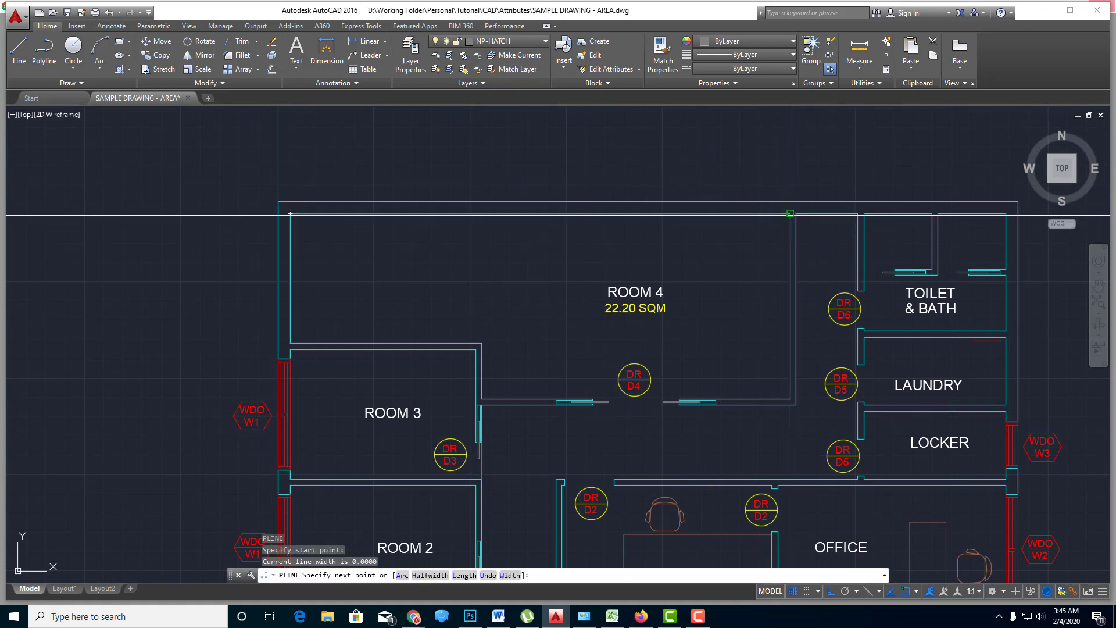
{"action": "left_click", "coordinate": [790, 399]}
{"action": "left_click", "coordinate": [482, 399]}
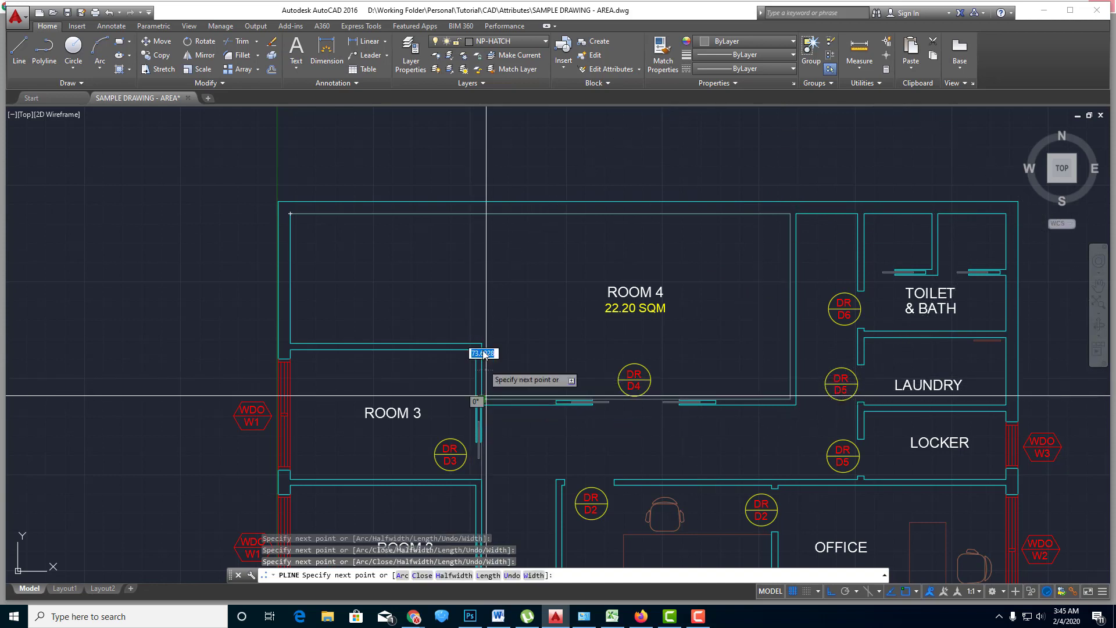
{"action": "left_click", "coordinate": [482, 344]}
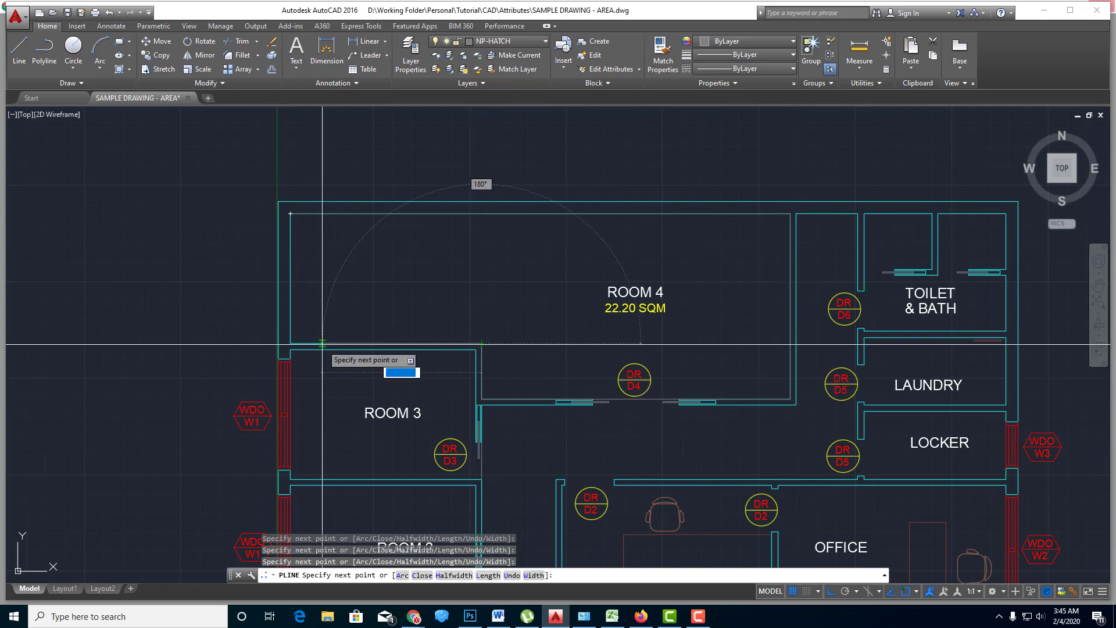
{"action": "left_click", "coordinate": [290, 344]}
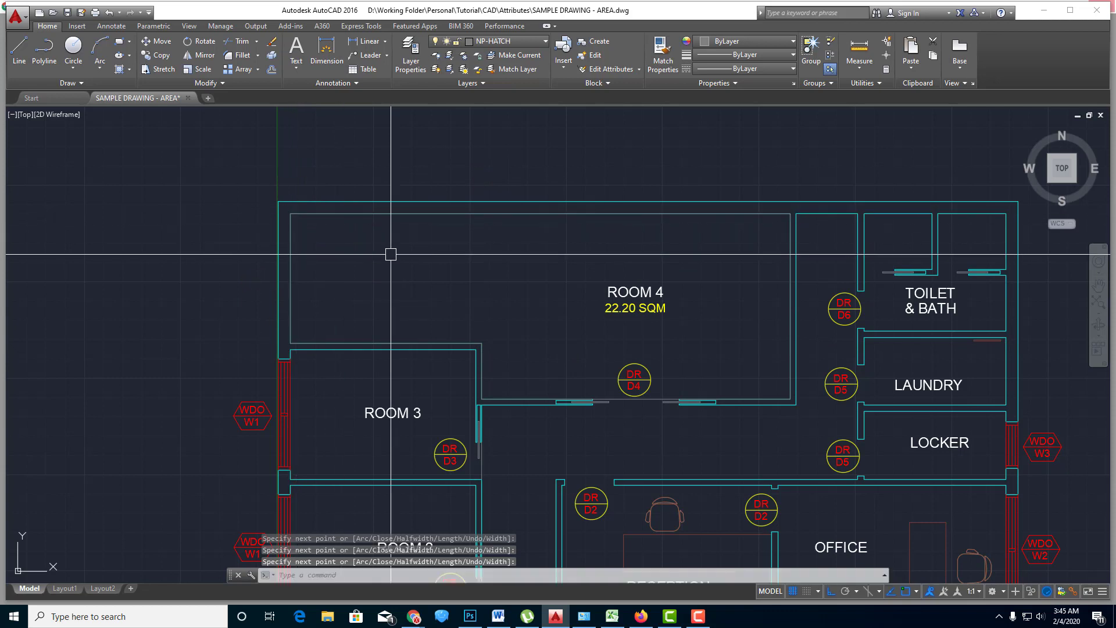
{"action": "key", "text": "Escape"}
{"action": "key", "text": "Escape"}
{"action": "key", "text": "Return"}
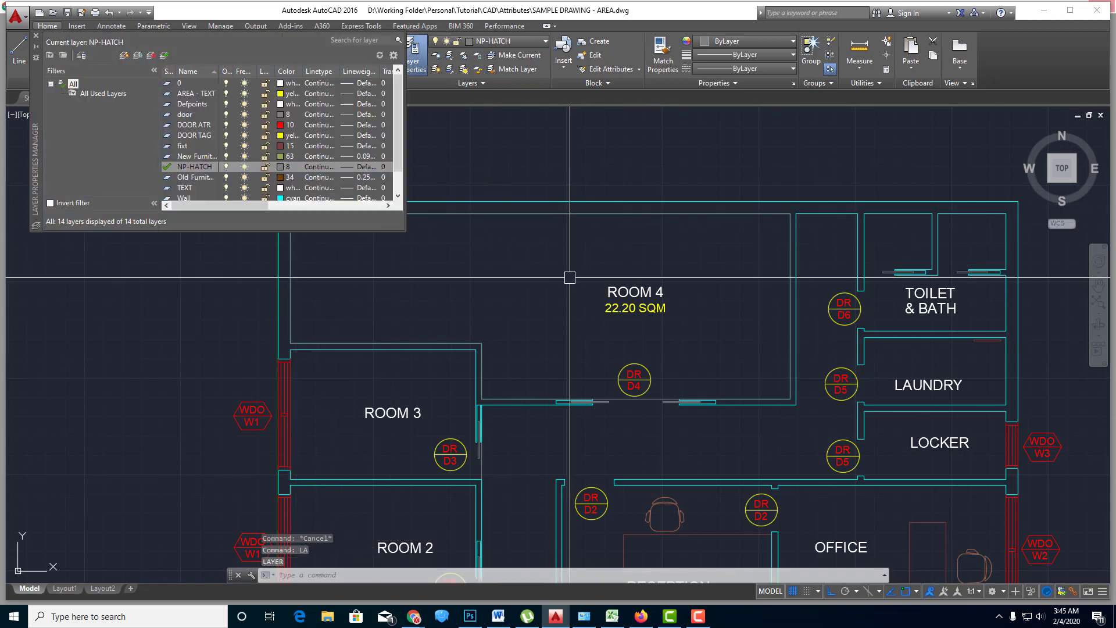
- Create a new white layer named AREA - PLINE
{"action": "left_click", "coordinate": [125, 56]}
{"action": "type", "text": "AREA - PLINE"}
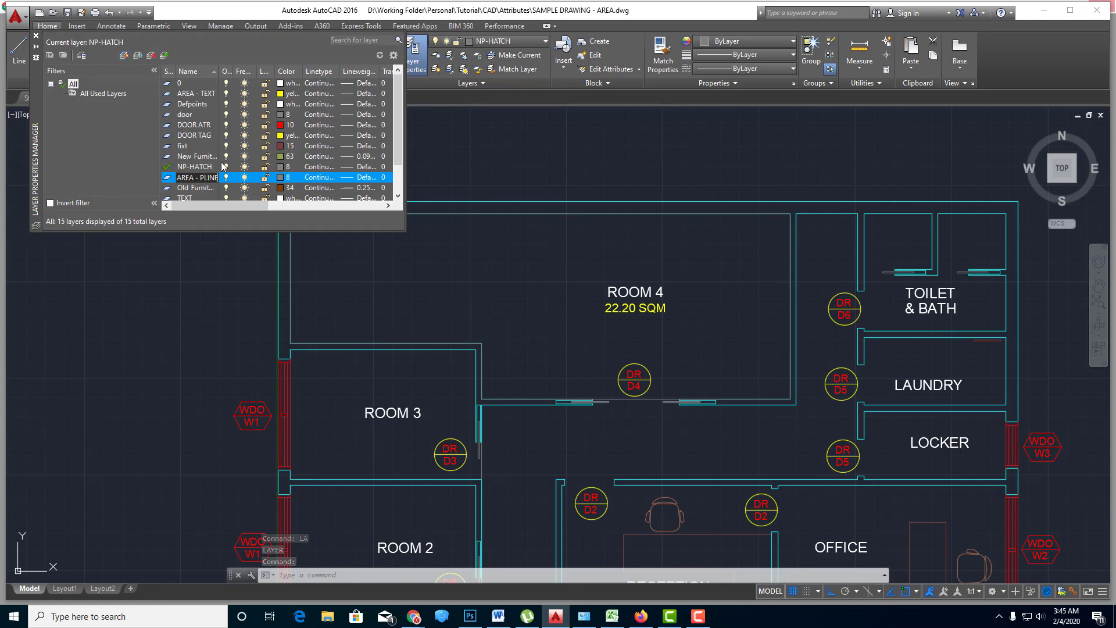
{"action": "left_click", "coordinate": [281, 177]}
{"action": "left_click", "coordinate": [536, 397]}
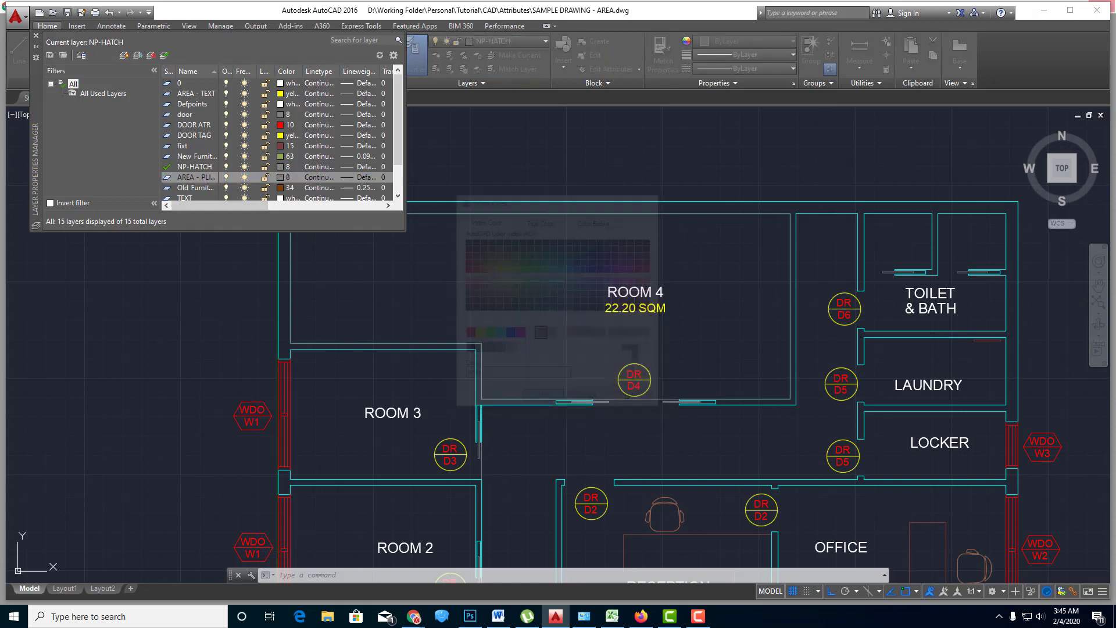
{"action": "left_click", "coordinate": [35, 38]}
- Move Room 4's boundary polyline onto the AREA - PLINE layer
{"action": "left_click", "coordinate": [485, 214]}
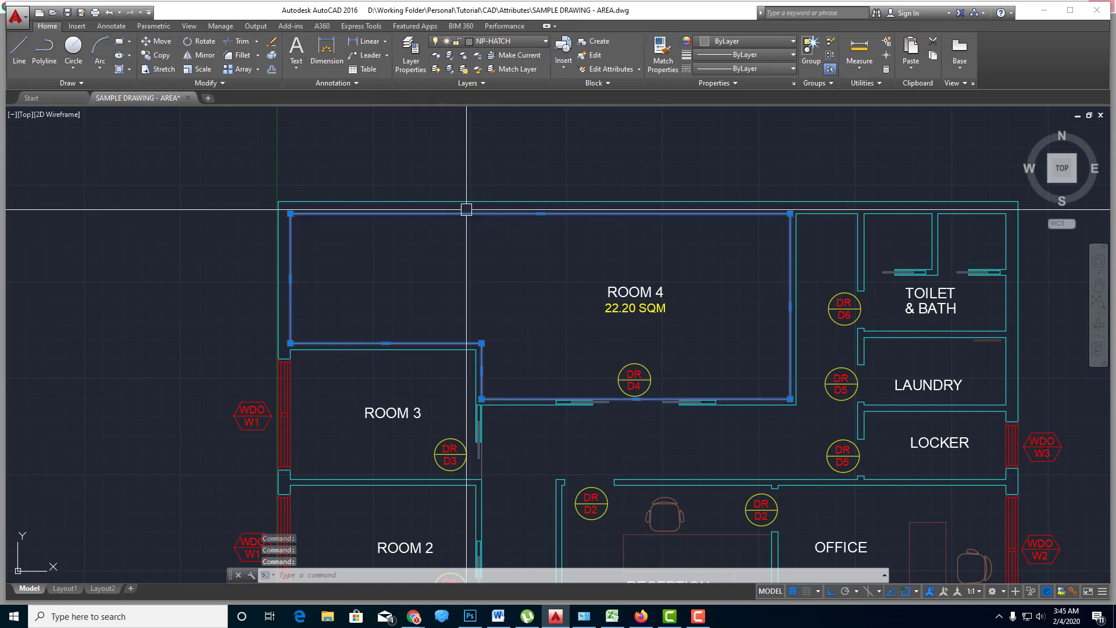
{"action": "left_click", "coordinate": [489, 41]}
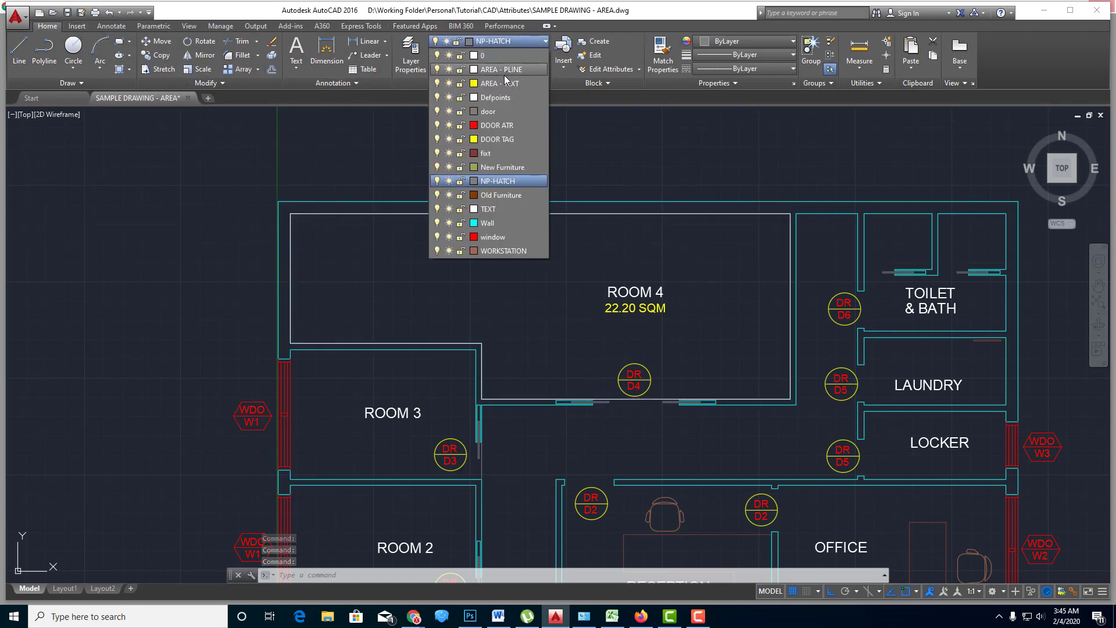
{"action": "left_click", "coordinate": [504, 71]}
{"action": "key", "text": "Escape"}
{"action": "key", "text": "Escape"}
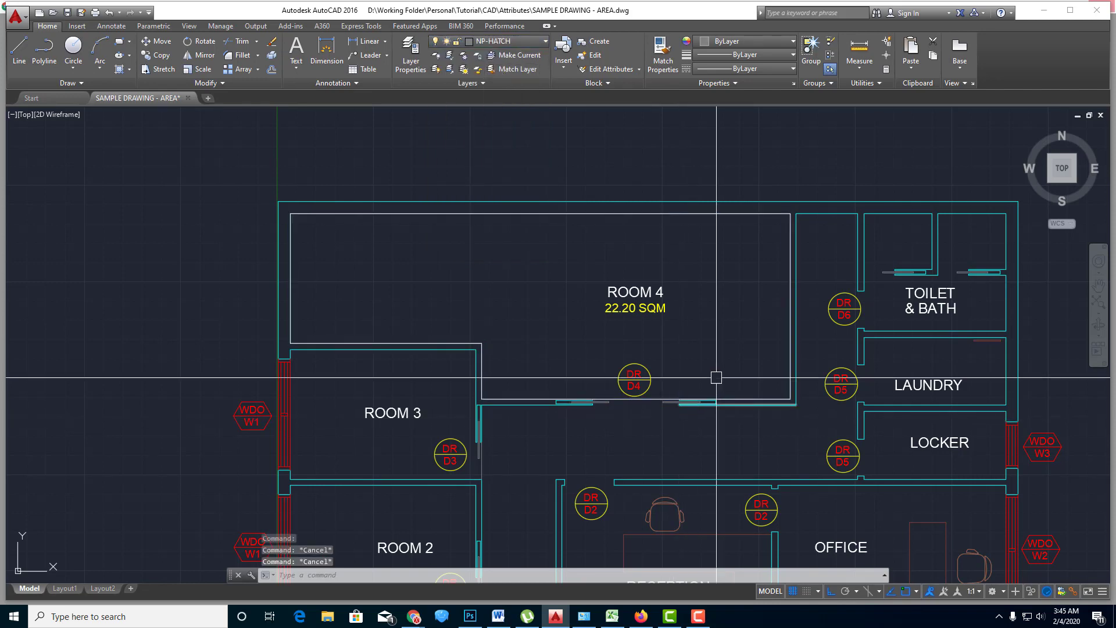
- Zoom to Room 4 and edit its 22.20 SQM label, cursor placed after 22.20
{"action": "scroll", "coordinate": [661, 374], "scroll_direction": "up", "scroll_amount": 3}
{"action": "scroll", "coordinate": [647, 346], "scroll_direction": "down", "scroll_amount": 3}
{"action": "scroll", "coordinate": [611, 351], "scroll_direction": "up", "scroll_amount": 2}
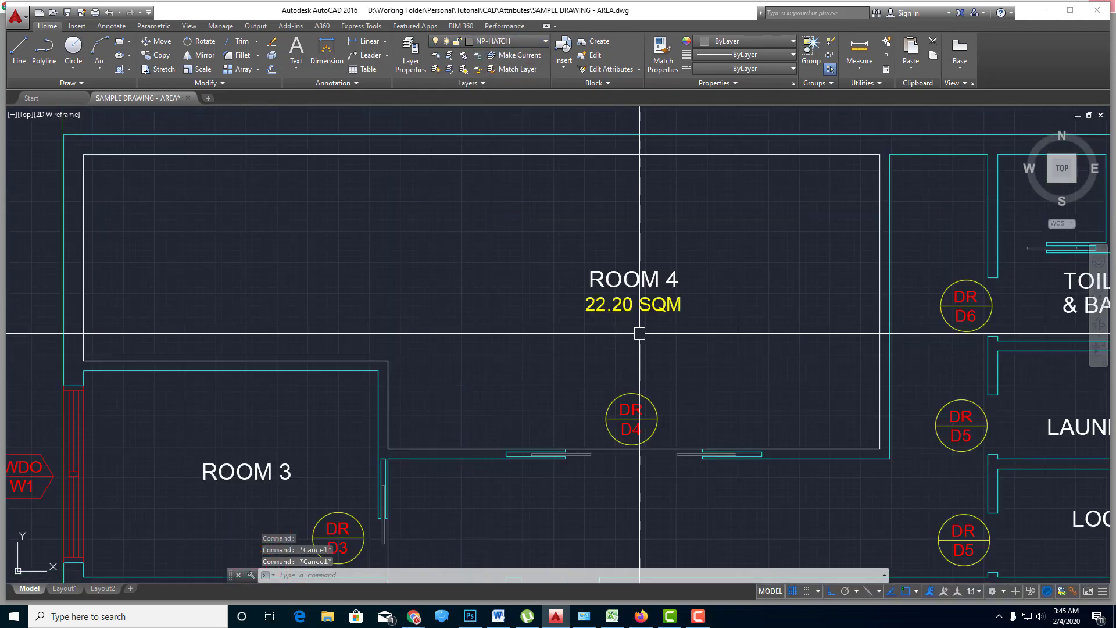
{"action": "scroll", "coordinate": [622, 325], "scroll_direction": "down", "scroll_amount": 1}
{"action": "scroll", "coordinate": [611, 315], "scroll_direction": "up", "scroll_amount": 1}
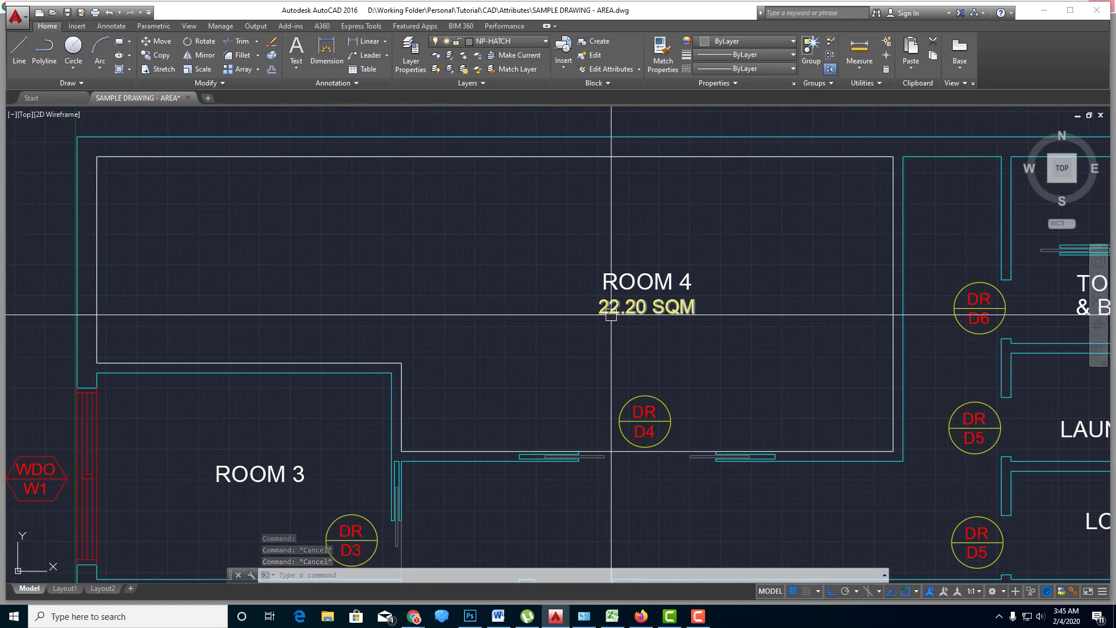
{"action": "middle_click_drag", "start_coordinate": [572, 333], "coordinate": [620, 326]}
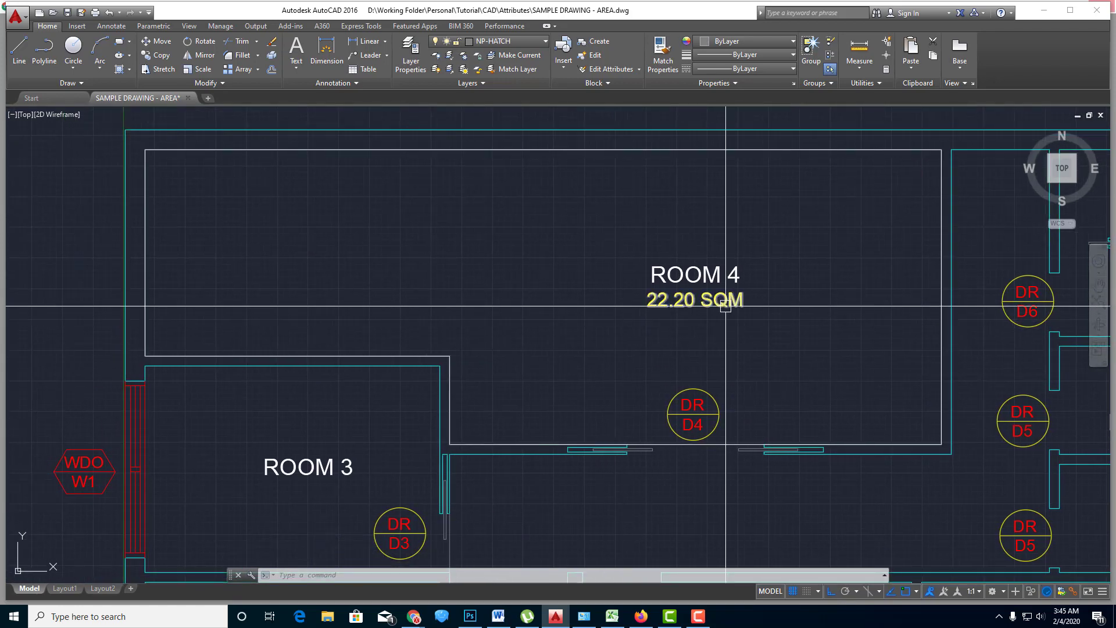
{"action": "scroll", "coordinate": [721, 306], "scroll_direction": "up", "scroll_amount": 1}
{"action": "scroll", "coordinate": [688, 310], "scroll_direction": "down", "scroll_amount": 1}
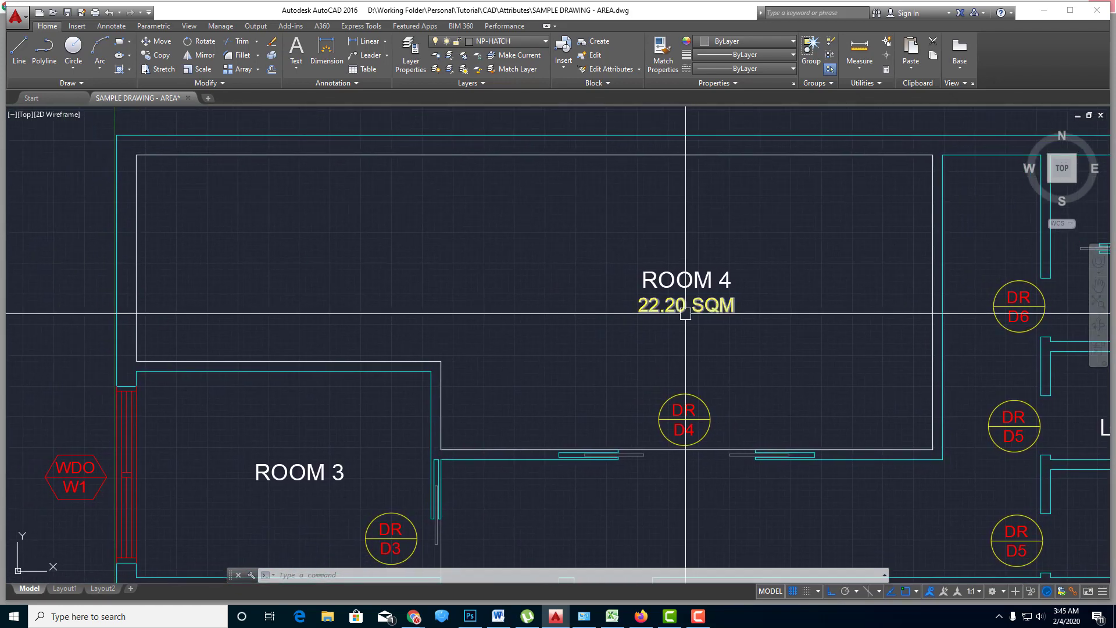
{"action": "double_click", "coordinate": [682, 310]}
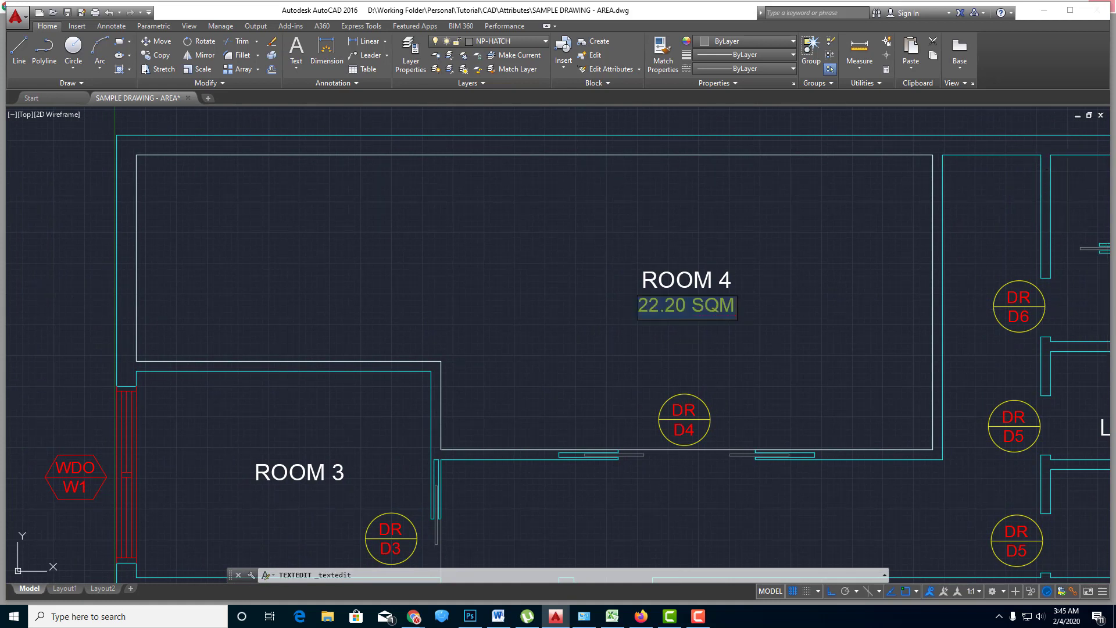
{"action": "left_click", "coordinate": [682, 311]}
- Insert an Objects > Object field linked to the Area of Room 4's outline polyline
{"action": "right_click", "coordinate": [668, 309]}
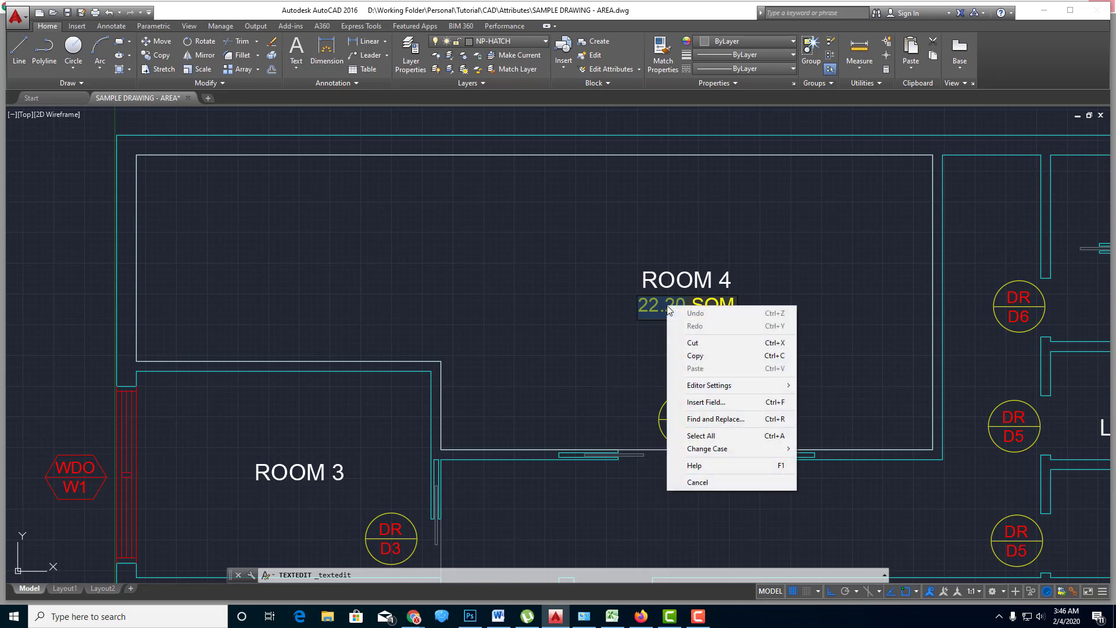
{"action": "left_click", "coordinate": [707, 404]}
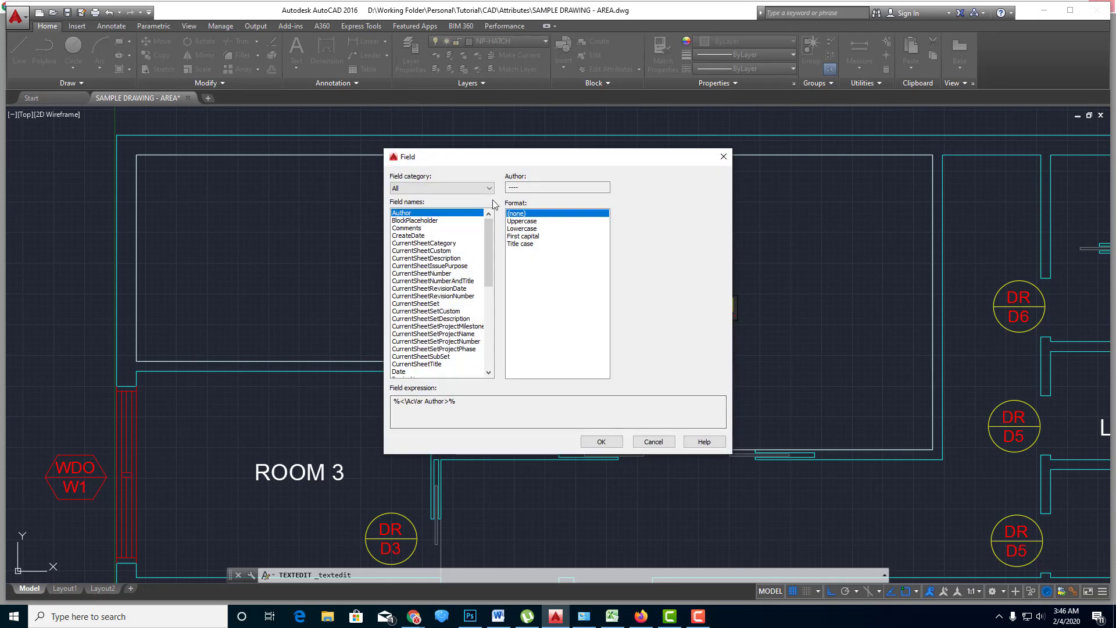
{"action": "left_click_drag", "start_coordinate": [504, 163], "coordinate": [330, 235]}
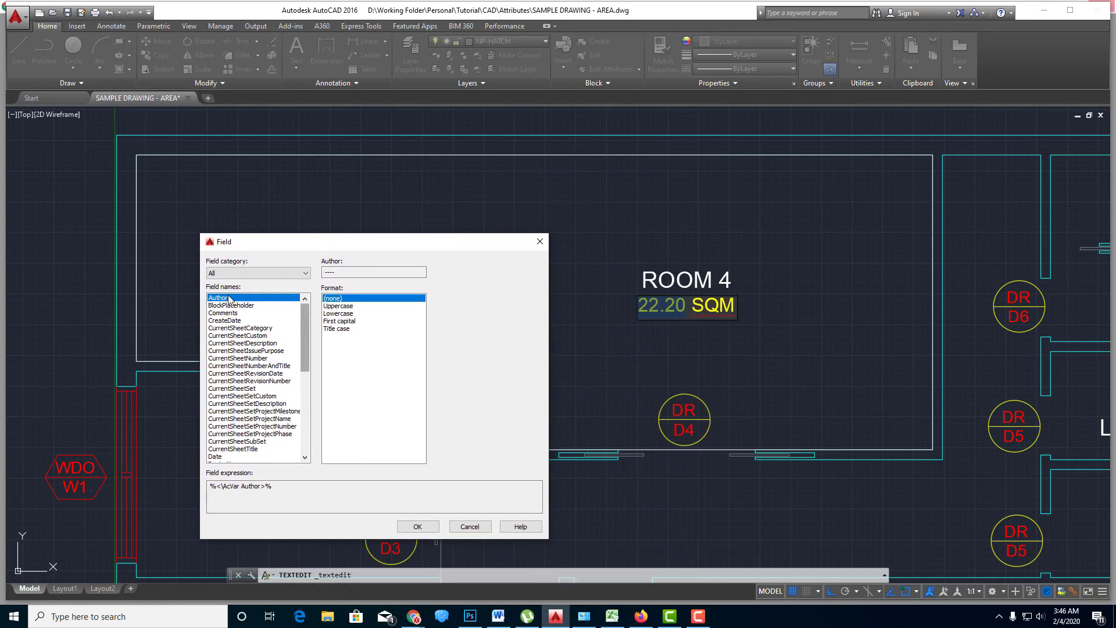
{"action": "left_click", "coordinate": [297, 274]}
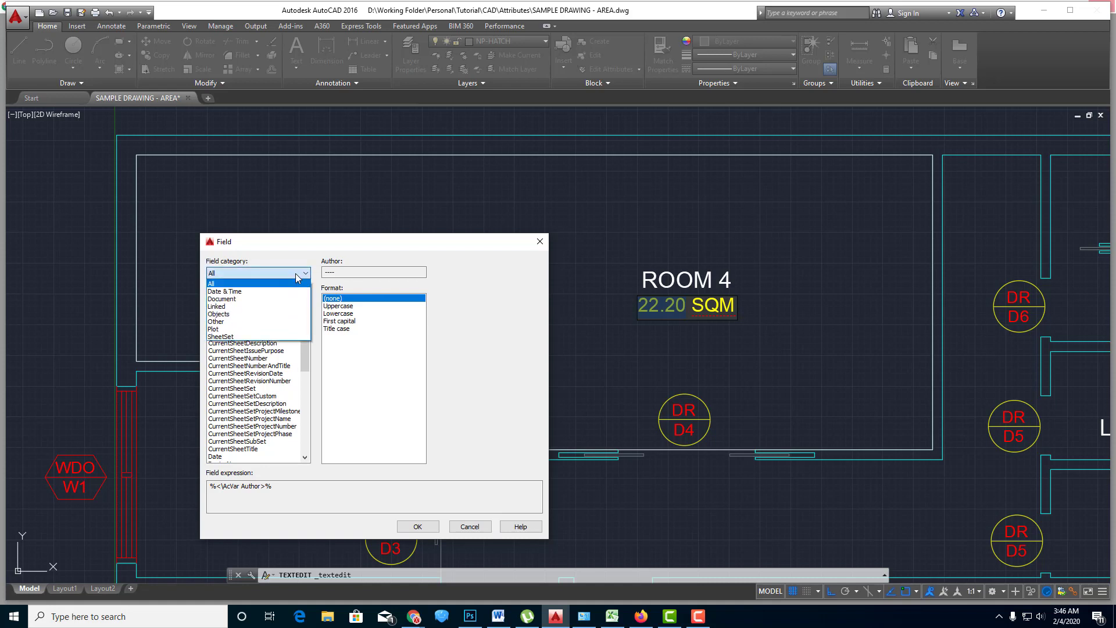
{"action": "left_click", "coordinate": [238, 314]}
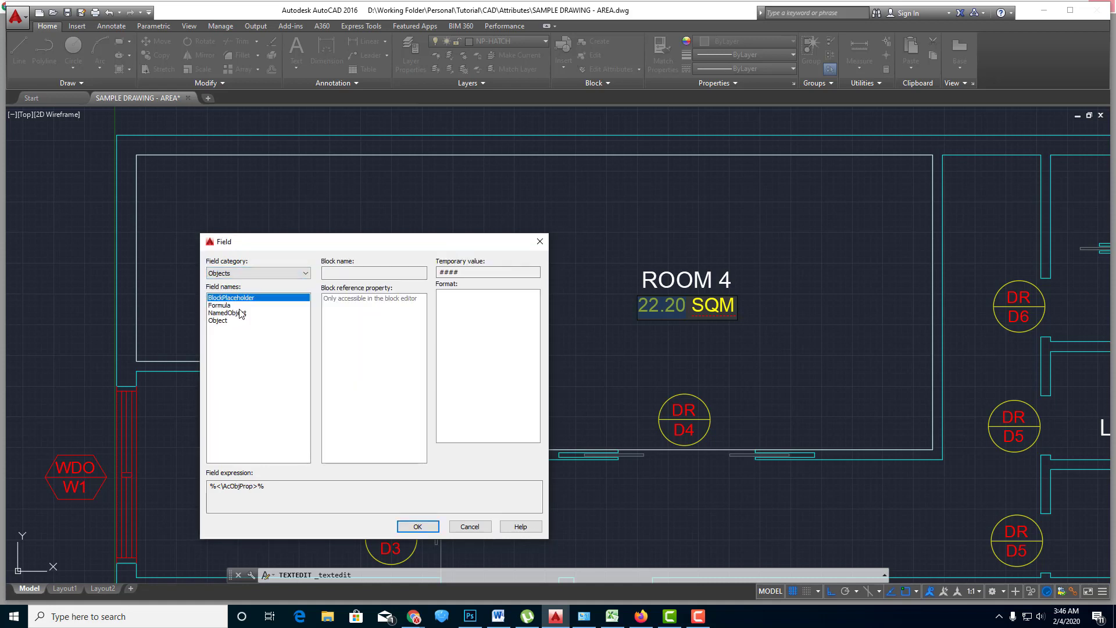
{"action": "left_click", "coordinate": [218, 321]}
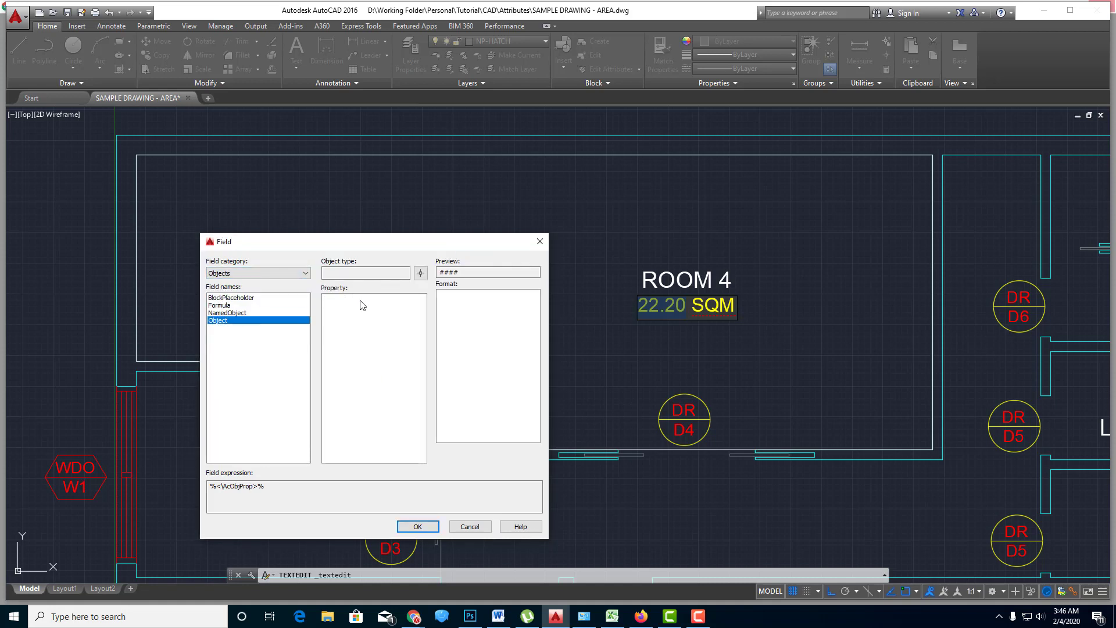
{"action": "left_click", "coordinate": [420, 273]}
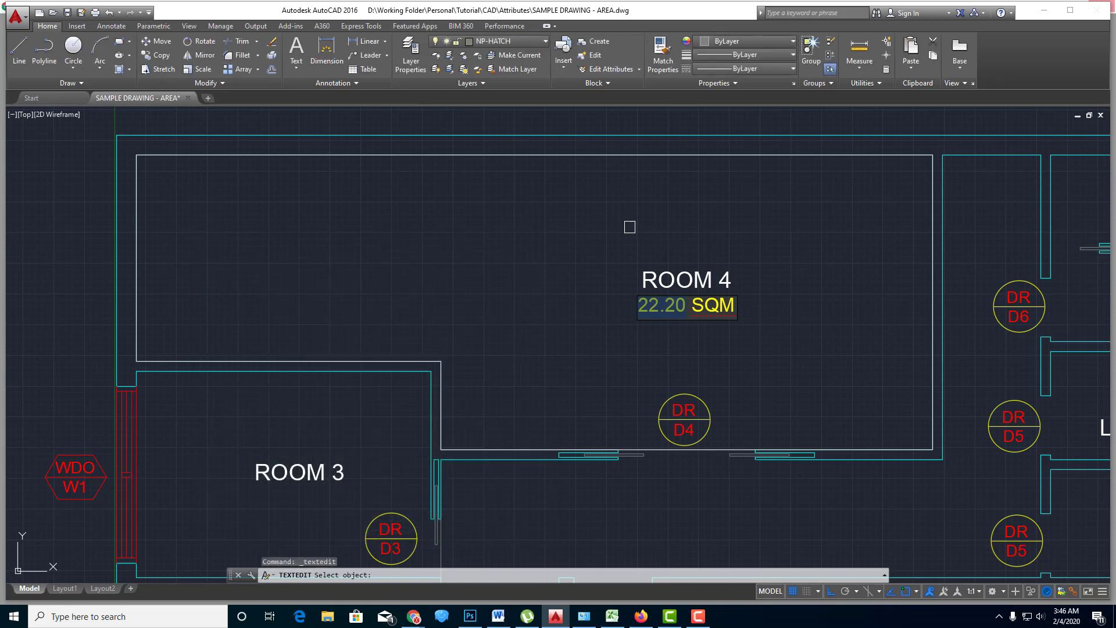
{"action": "left_click", "coordinate": [654, 451]}
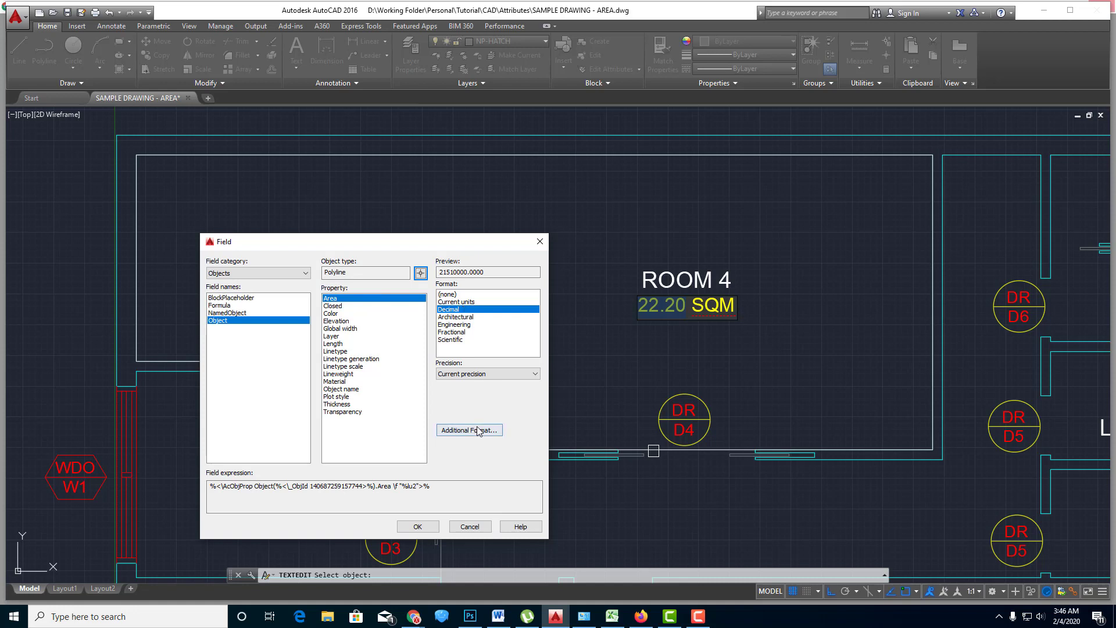
- Set the area field's precision to 0.00, previewing 21510000.00
{"action": "left_click_drag", "start_coordinate": [477, 247], "coordinate": [434, 247]}
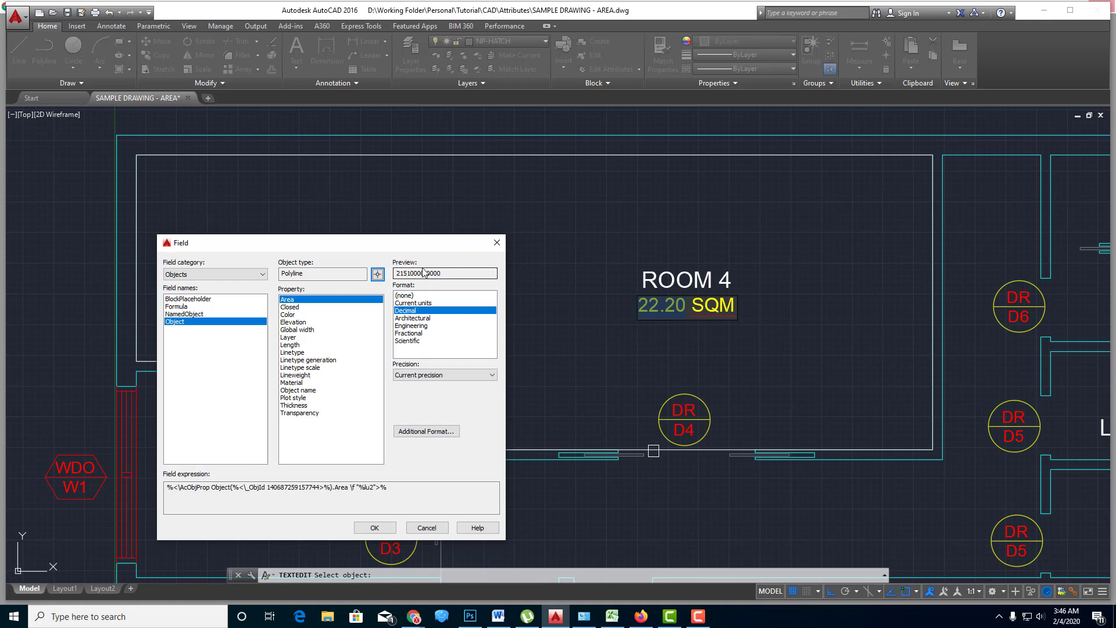
{"action": "left_click_drag", "start_coordinate": [436, 248], "coordinate": [379, 213]}
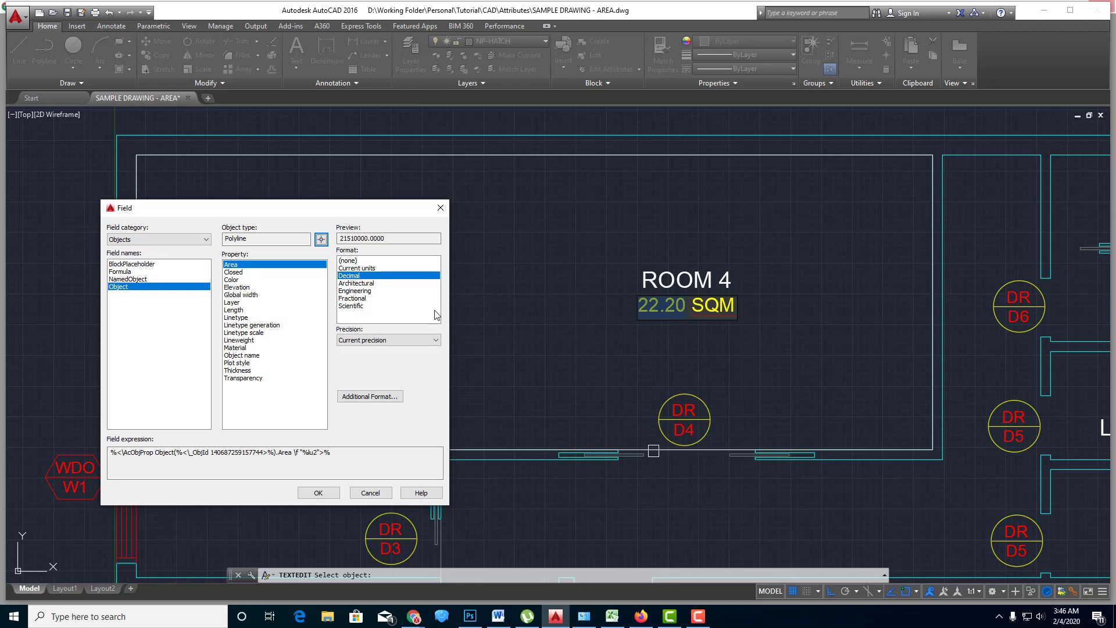
{"action": "left_click", "coordinate": [384, 342]}
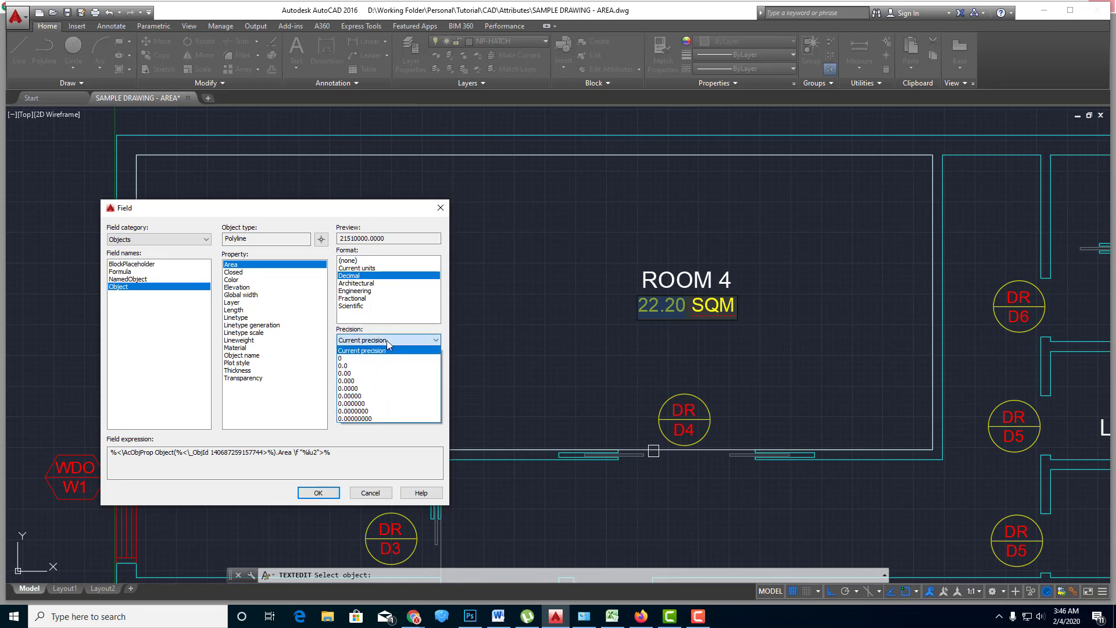
{"action": "left_click", "coordinate": [362, 374]}
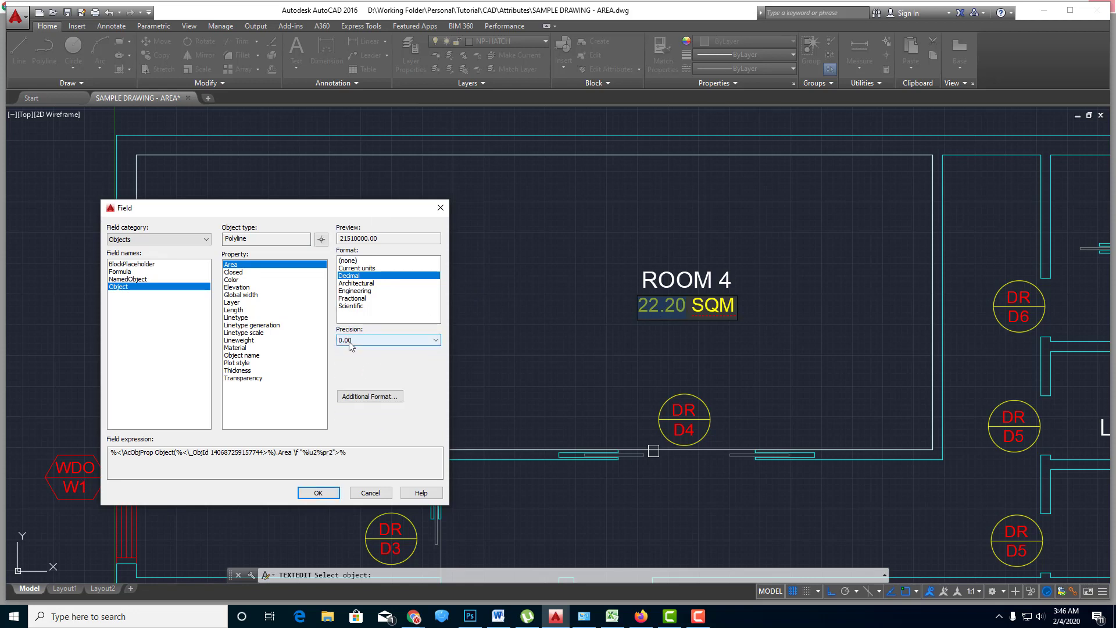
{"action": "left_click", "coordinate": [365, 405]}
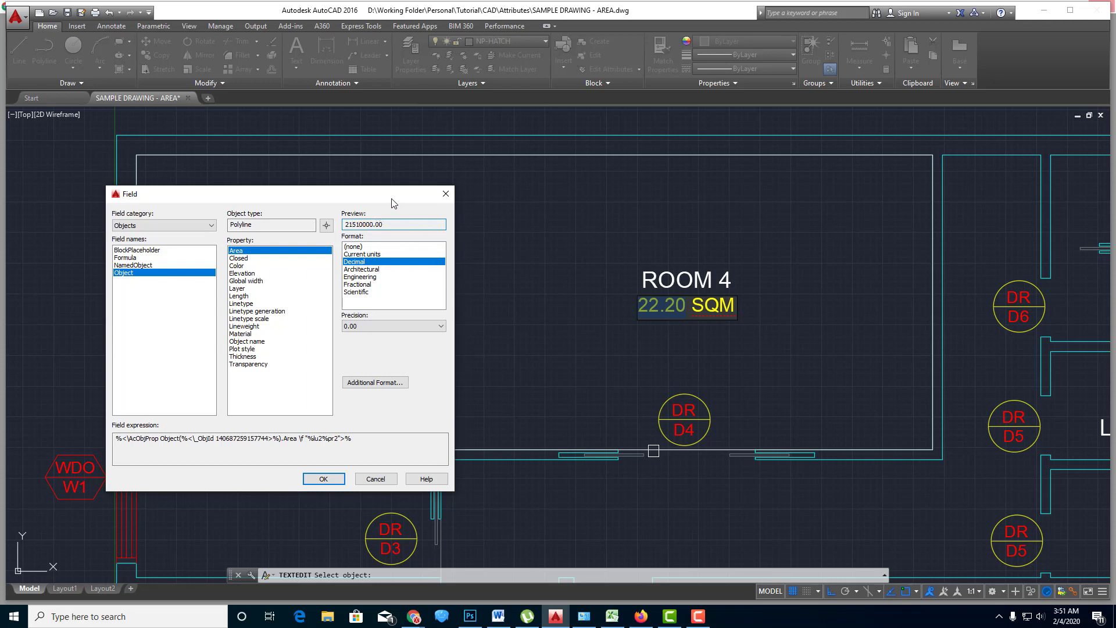
{"action": "left_click_drag", "start_coordinate": [392, 199], "coordinate": [441, 181]}
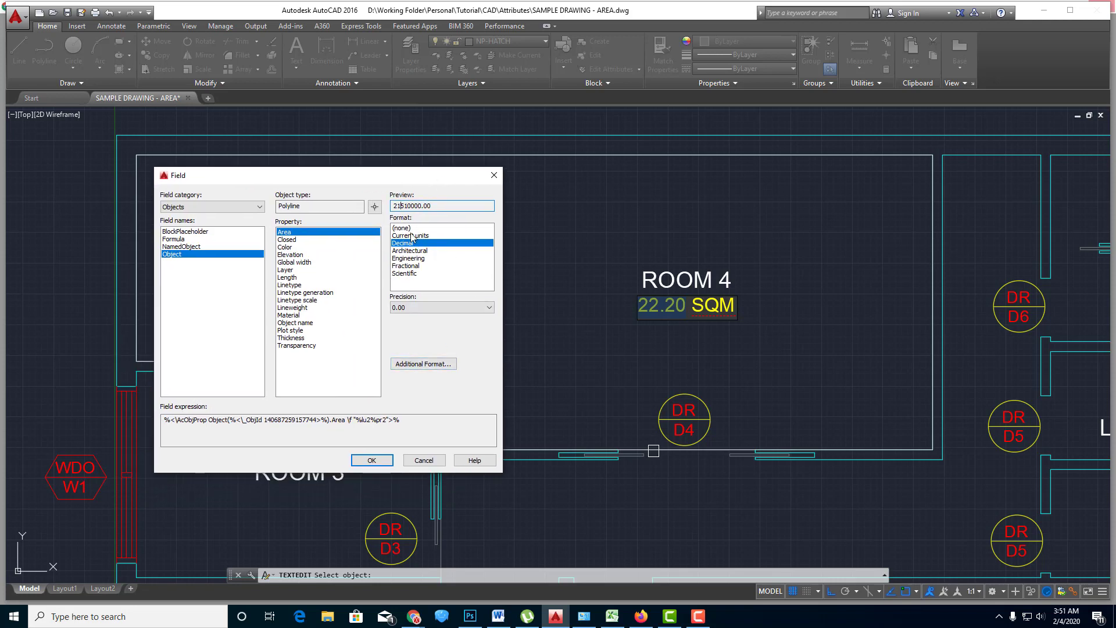
- Apply a 0.000001 conversion factor and insert the field, giving 21.51 SQM
{"action": "left_click", "coordinate": [423, 364]}
{"action": "left_click_drag", "start_coordinate": [358, 189], "coordinate": [245, 197]}
{"action": "type", "text": ".000001"}
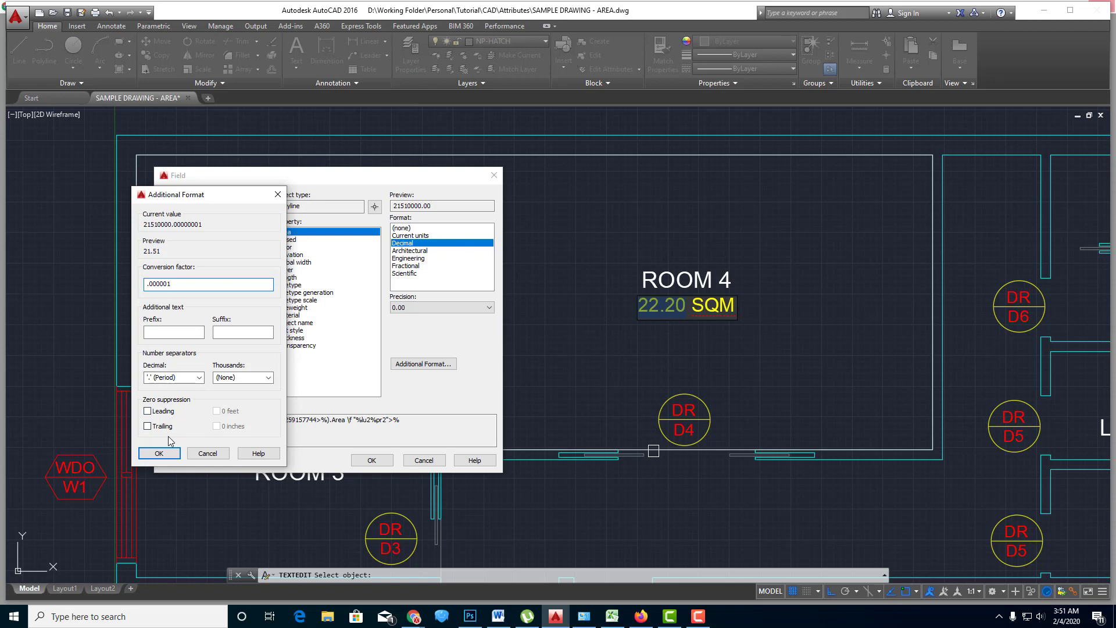
{"action": "left_click", "coordinate": [159, 454]}
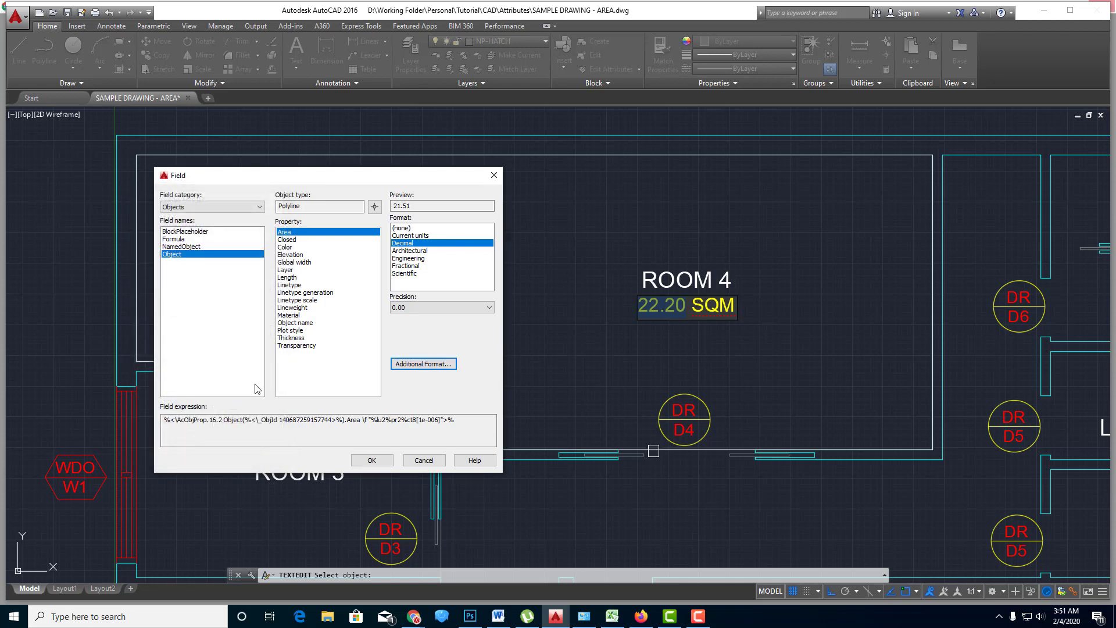
{"action": "left_click", "coordinate": [371, 460]}
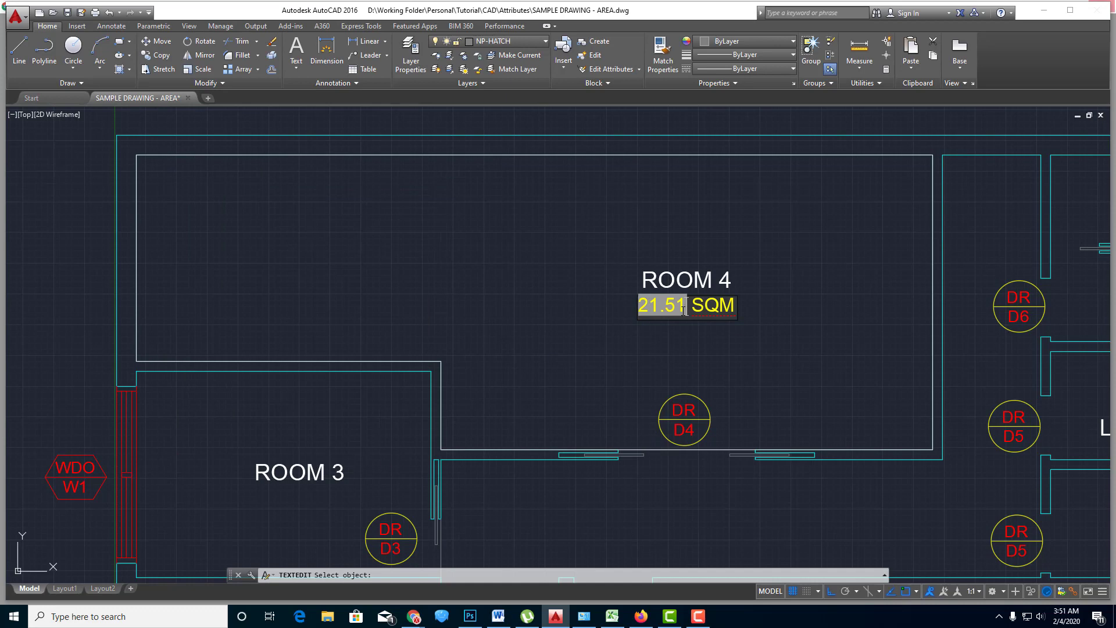
- Exit the text editor and pan around the plan to check the 21.51 SQM label
{"action": "left_click", "coordinate": [559, 325]}
{"action": "key", "text": "Return"}
{"action": "scroll", "coordinate": [568, 302], "scroll_direction": "down", "scroll_amount": 3}
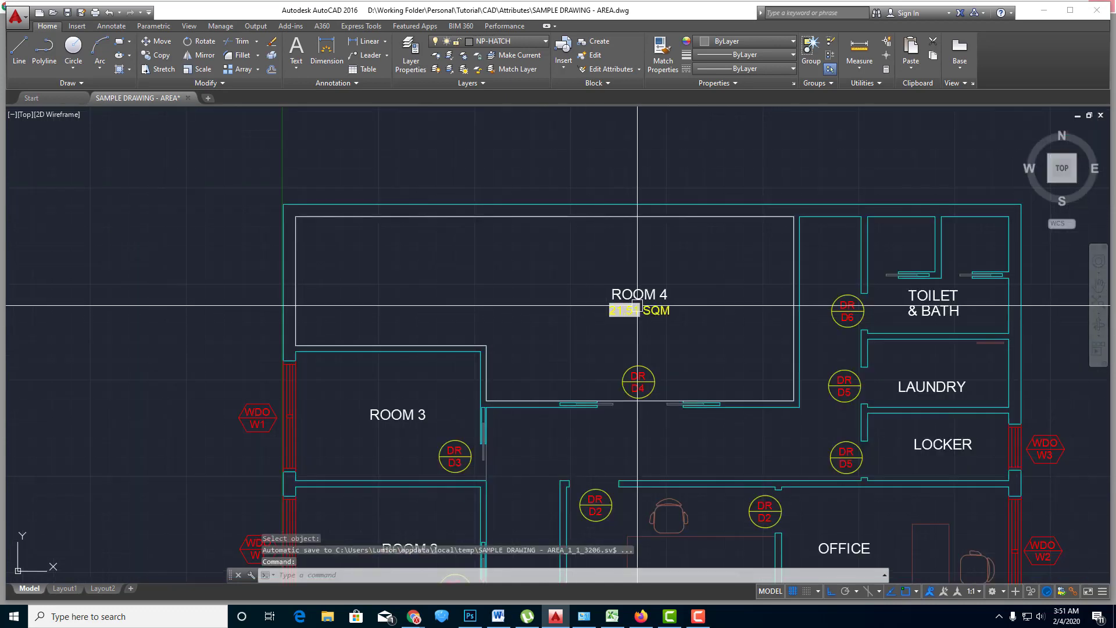
{"action": "scroll", "coordinate": [541, 294], "scroll_direction": "up", "scroll_amount": 2}
{"action": "scroll", "coordinate": [525, 289], "scroll_direction": "up", "scroll_amount": 1}
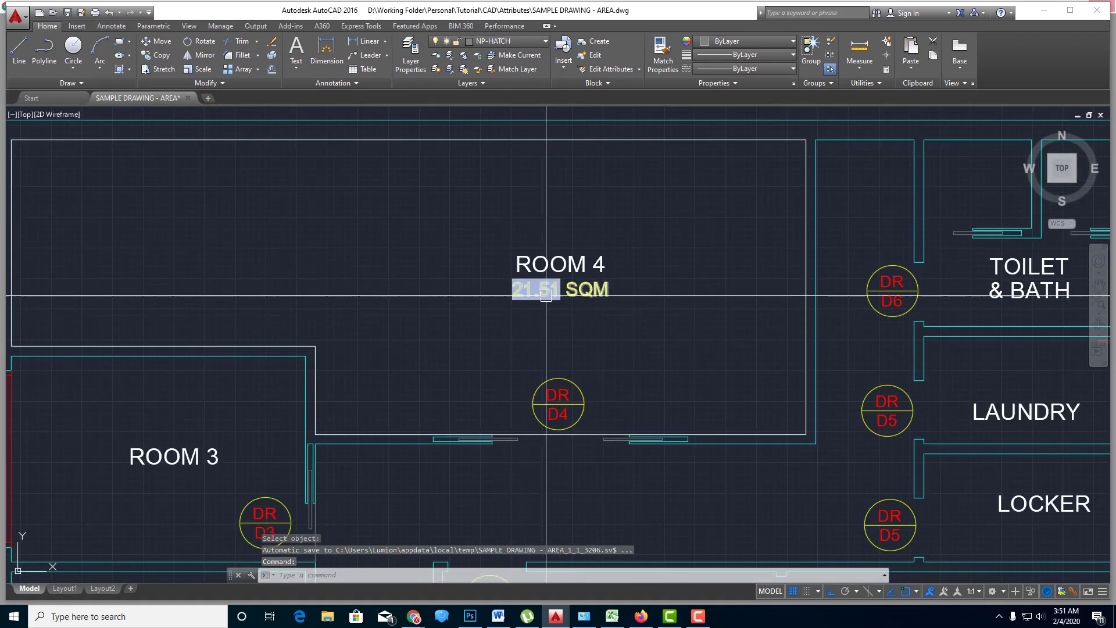
{"action": "scroll", "coordinate": [539, 298], "scroll_direction": "up", "scroll_amount": 2}
{"action": "scroll", "coordinate": [541, 308], "scroll_direction": "down", "scroll_amount": 2}
{"action": "middle_click_drag", "start_coordinate": [543, 311], "coordinate": [614, 325]}
{"action": "scroll", "coordinate": [521, 316], "scroll_direction": "down", "scroll_amount": 2}
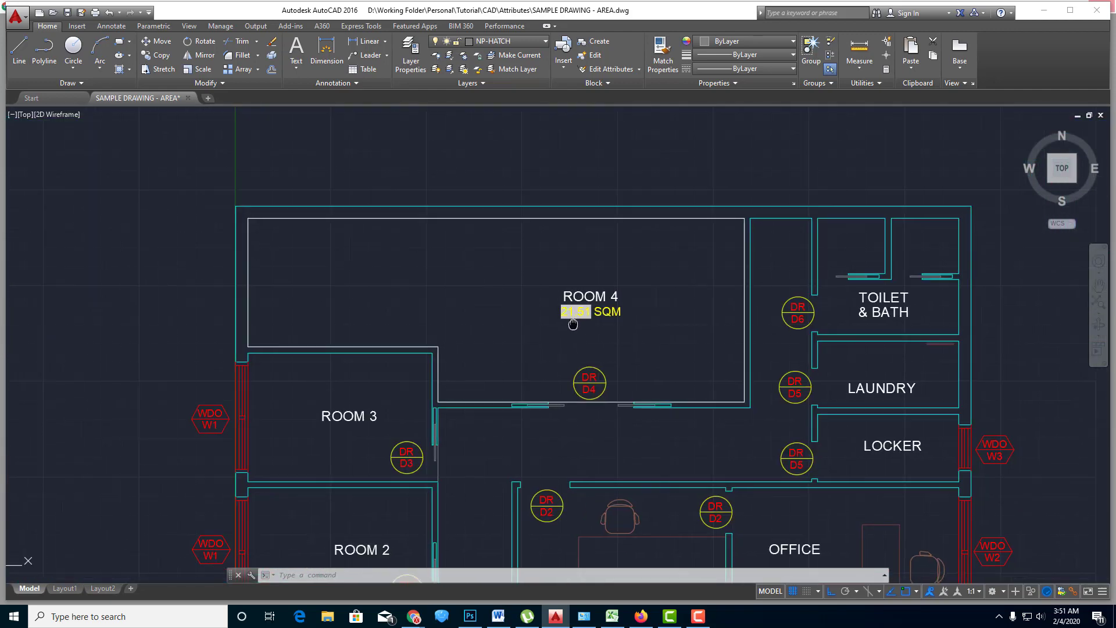
{"action": "scroll", "coordinate": [588, 327], "scroll_direction": "up", "scroll_amount": 2}
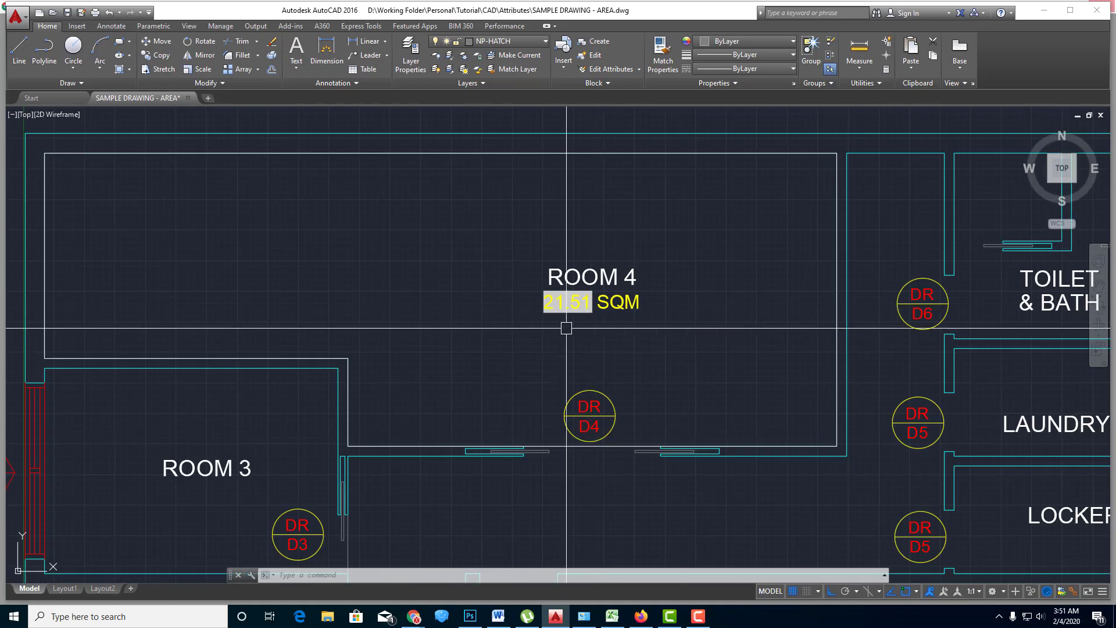
{"action": "middle_click_drag", "start_coordinate": [569, 319], "coordinate": [614, 320]}
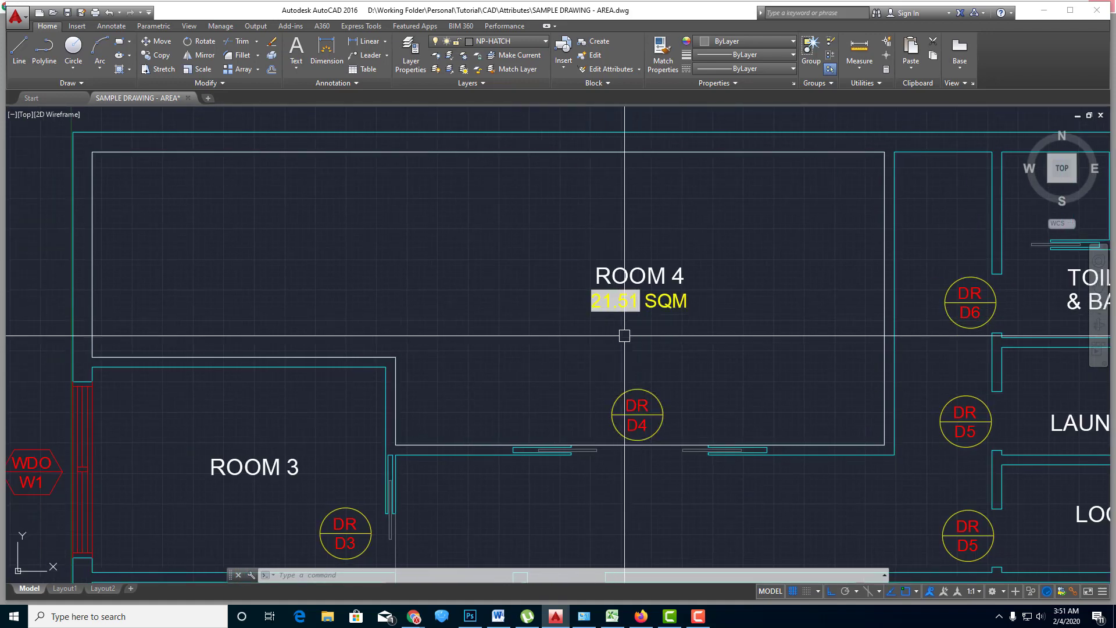
{"action": "mouse_move", "coordinate": [664, 329]}
{"action": "middle_mouse_down"}
{"action": "mouse_move", "coordinate": [629, 354]}
{"action": "mouse_move", "coordinate": [682, 349]}
{"action": "middle_mouse_up"}
{"action": "scroll", "coordinate": [629, 354], "scroll_direction": "down", "scroll_amount": 2}
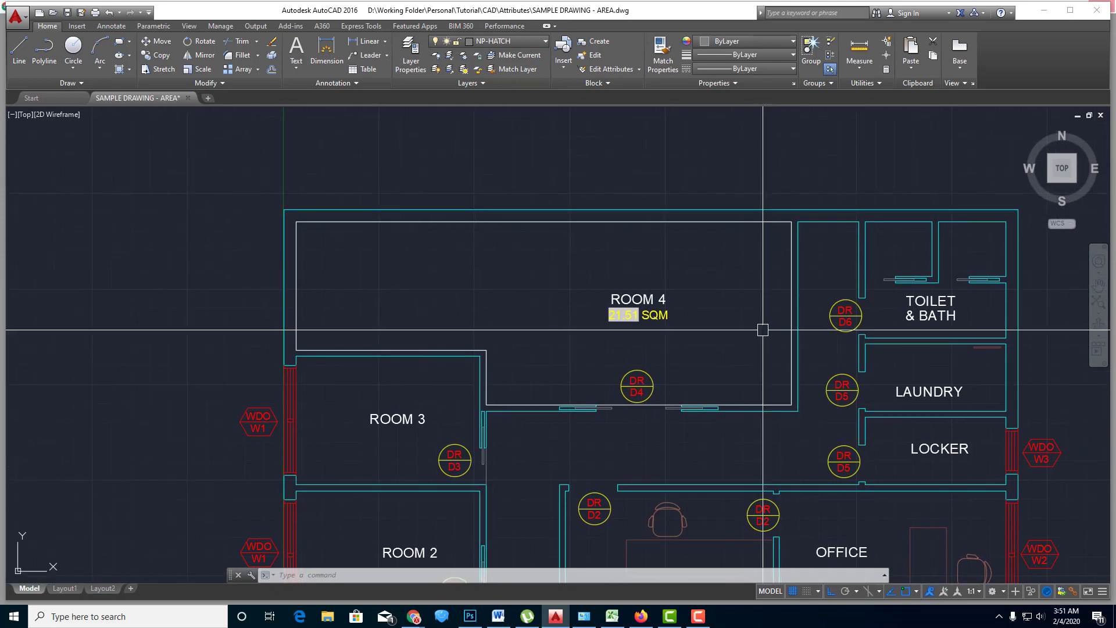
- Save SAMPLE DRAWING - AREA.dwg
{"action": "key", "text": "ctrl+s"}
{"action": "middle_click_drag", "start_coordinate": [511, 394], "coordinate": [673, 312]}
{"action": "scroll", "coordinate": [775, 277], "scroll_direction": "up", "scroll_amount": 2}
- Copy the 21.51 SQM area label from Room 4 to below the ROOM 3 label
{"action": "type", "text": "c"}
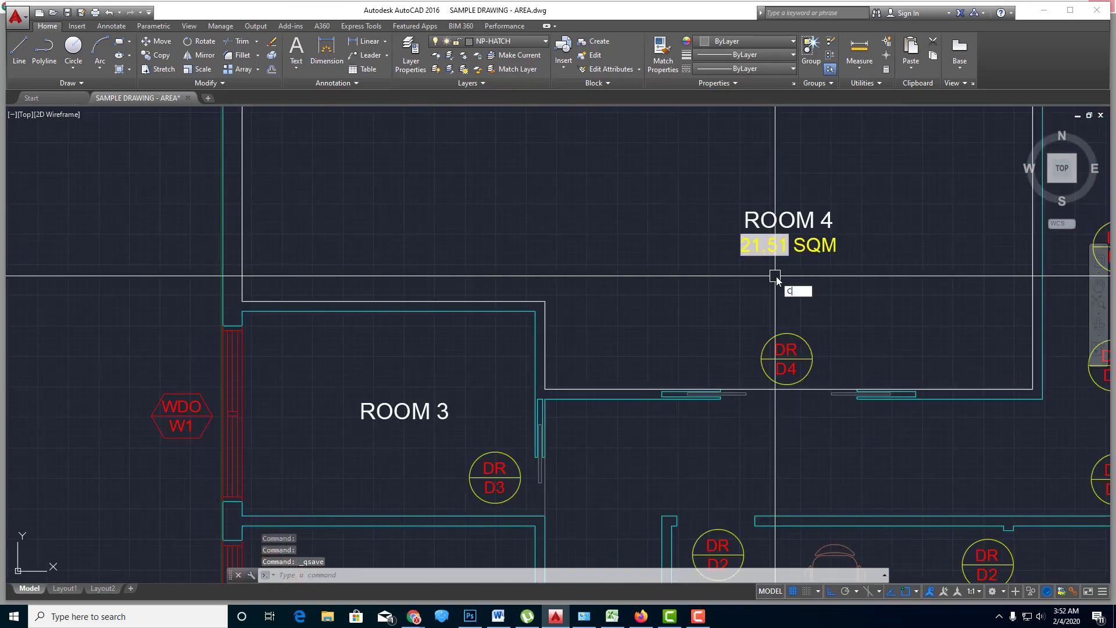
{"action": "key", "text": "Return"}
{"action": "left_click", "coordinate": [765, 244]}
{"action": "key", "text": "Return"}
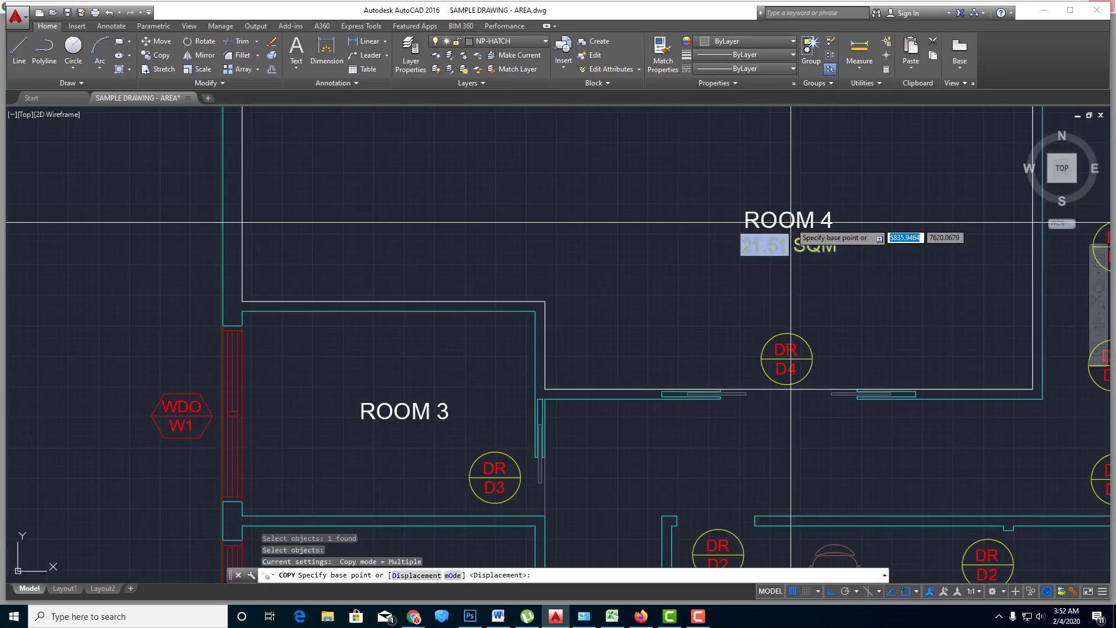
{"action": "left_click", "coordinate": [785, 222]}
{"action": "key", "text": "F8"}
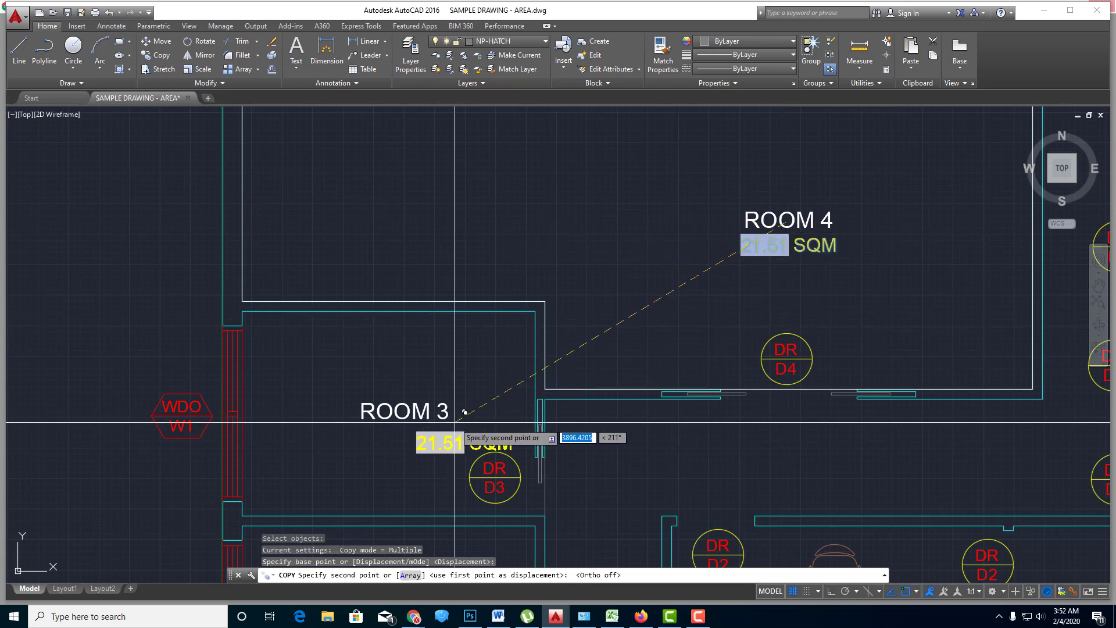
{"action": "left_click", "coordinate": [409, 411]}
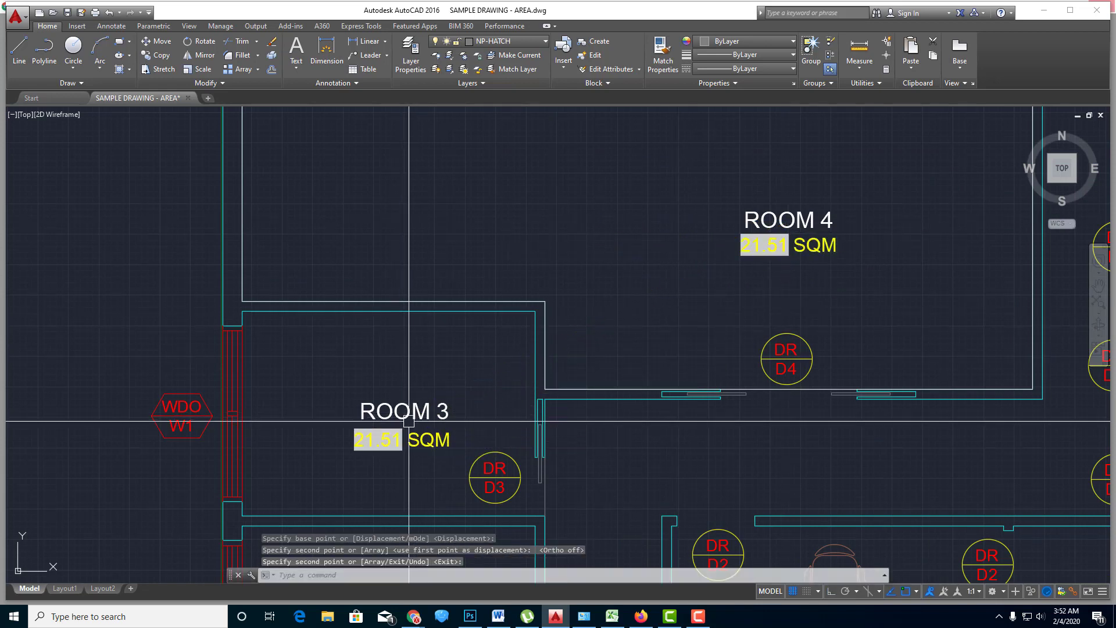
{"action": "key", "text": "Return"}
{"action": "middle_click_drag", "start_coordinate": [395, 434], "coordinate": [550, 302]}
- Draw a polyline outline through Room 3's four inner corners
{"action": "type", "text": "REC"}
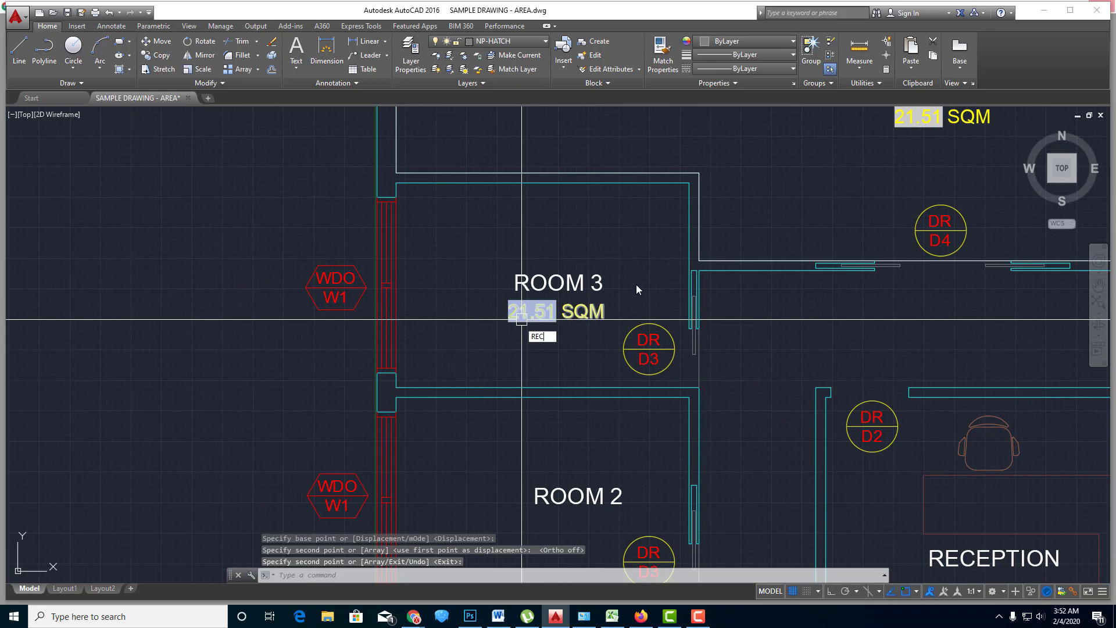
{"action": "key", "text": "BackSpace"}
{"action": "key", "text": "BackSpace"}
{"action": "key", "text": "BackSpace"}
{"action": "type", "text": "PL"}
{"action": "key", "text": "Return"}
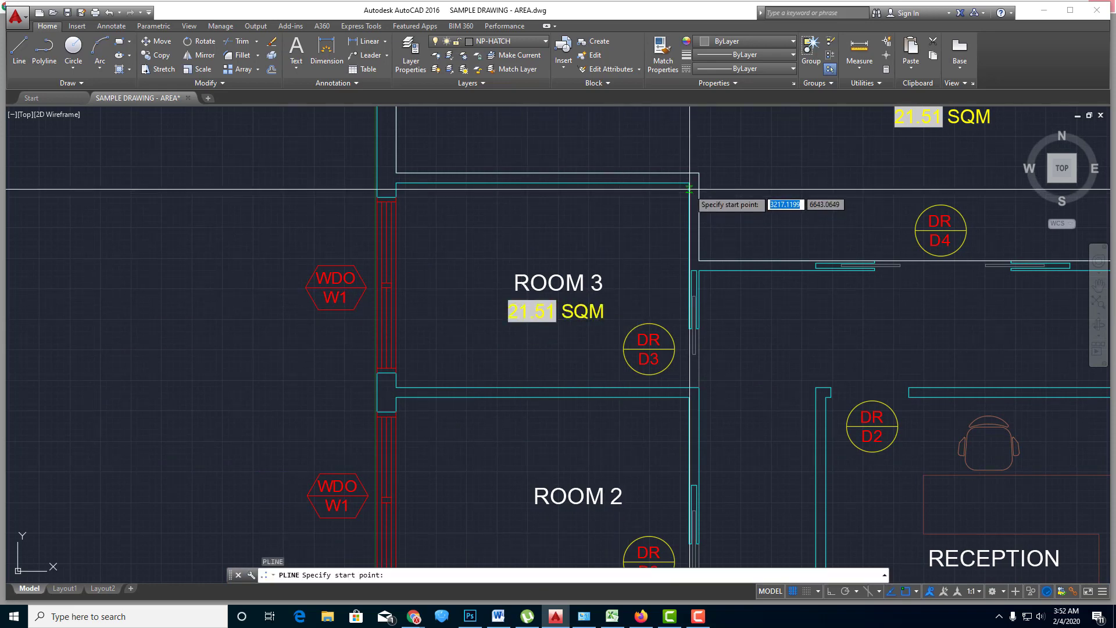
{"action": "left_click", "coordinate": [396, 183]}
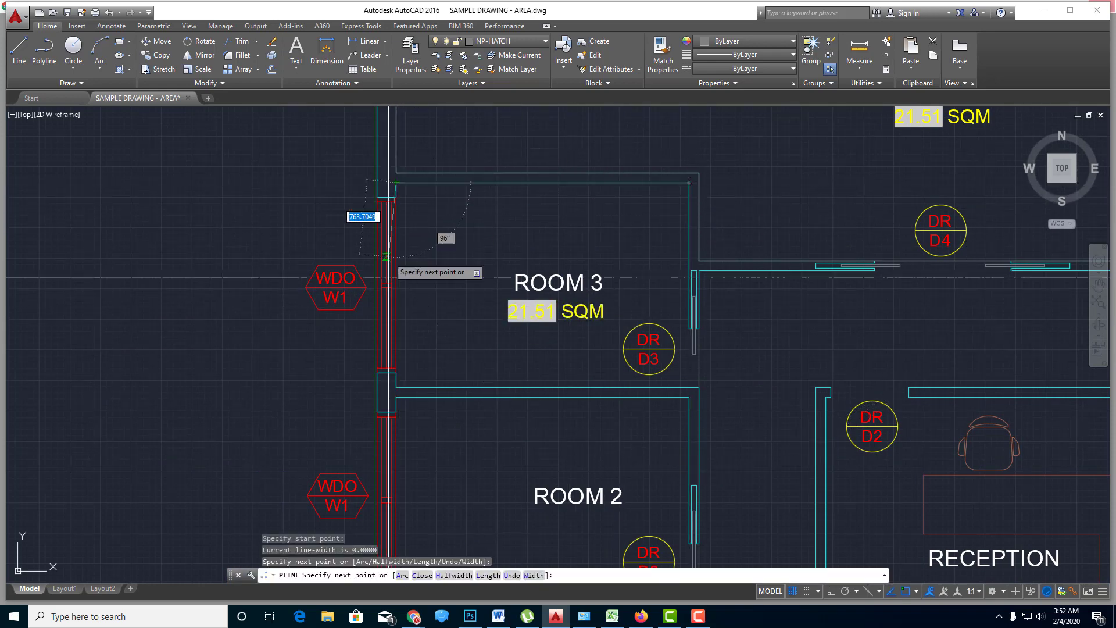
{"action": "left_click", "coordinate": [396, 387]}
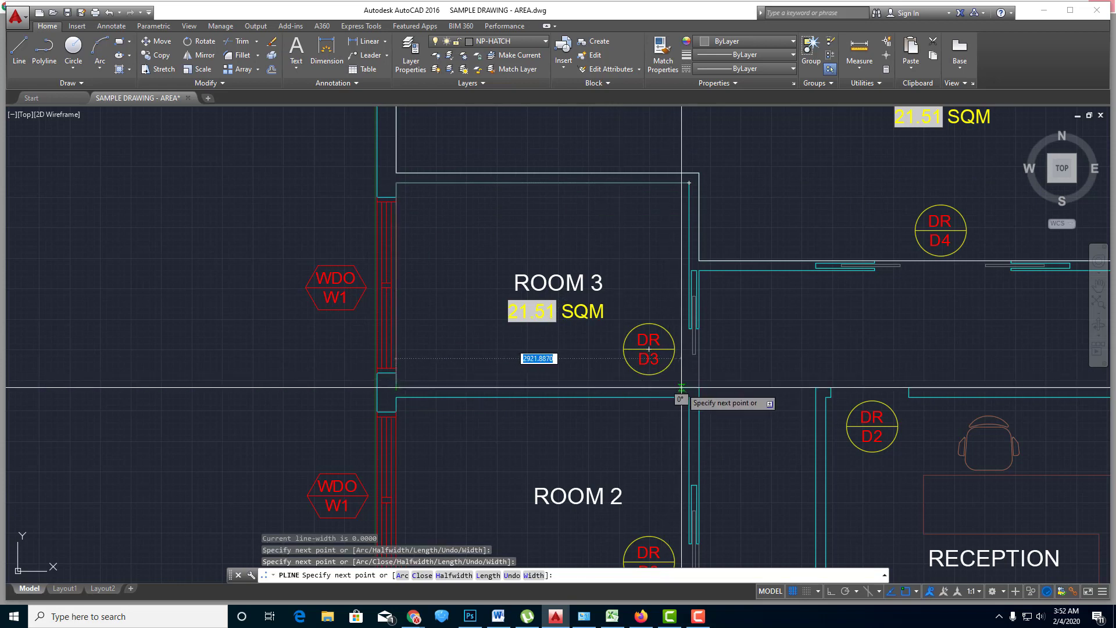
{"action": "left_click", "coordinate": [689, 387]}
{"action": "left_click", "coordinate": [688, 183]}
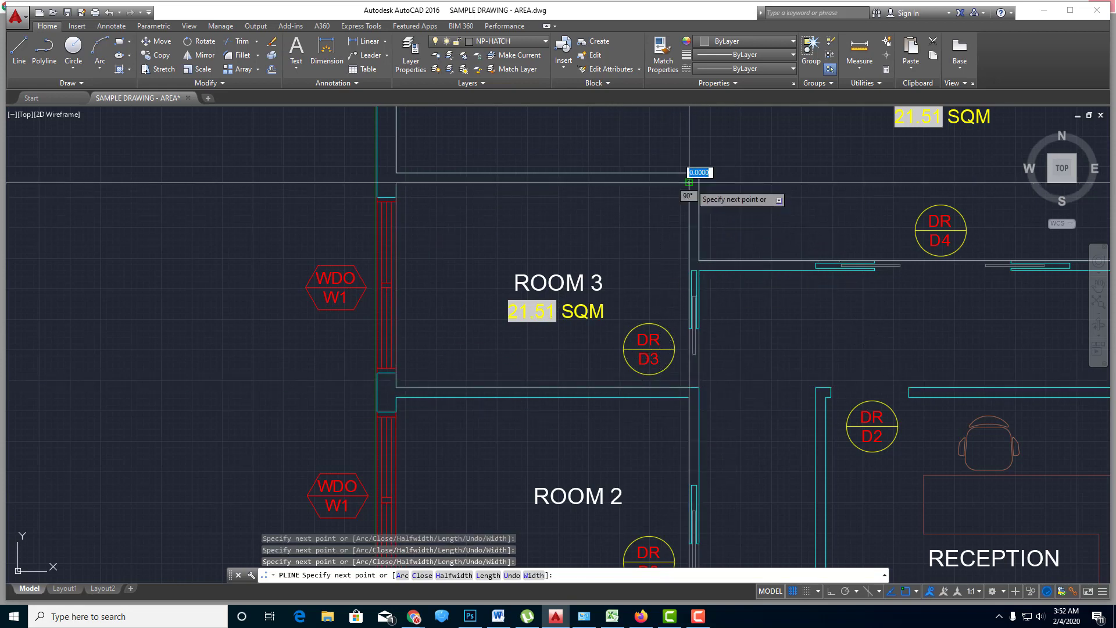
{"action": "key", "text": "Return"}
- Match the new Room 3 outline's properties to the Room 4 outline using MATCHPROP
{"action": "type", "text": "ma"}
{"action": "key", "text": "Return"}
{"action": "left_click", "coordinate": [699, 221]}
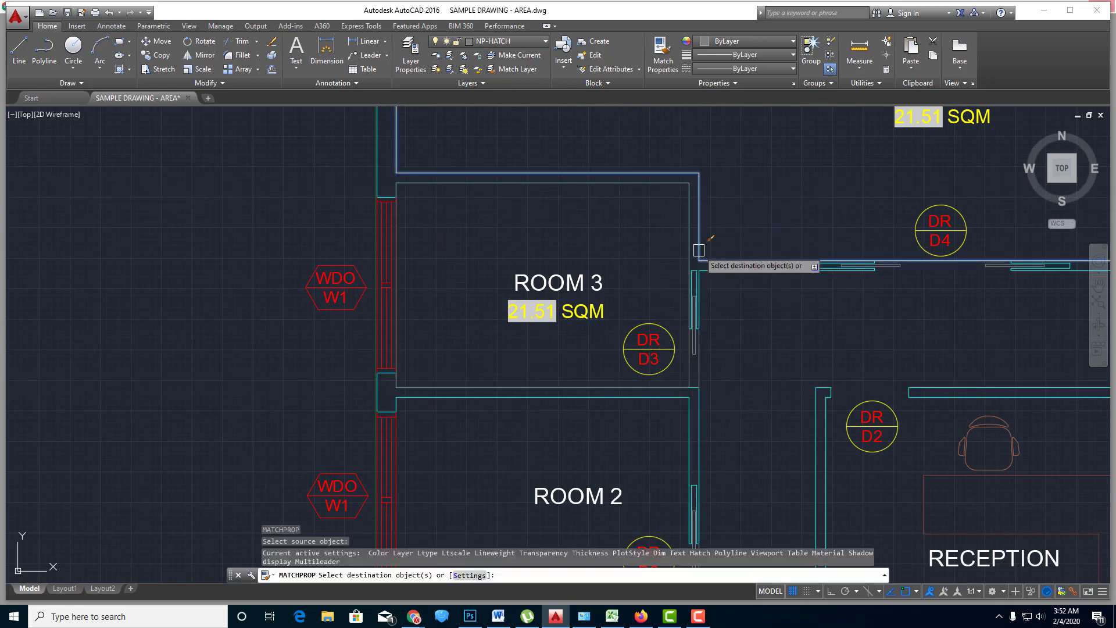
{"action": "left_click", "coordinate": [685, 367]}
{"action": "key", "text": "Return"}
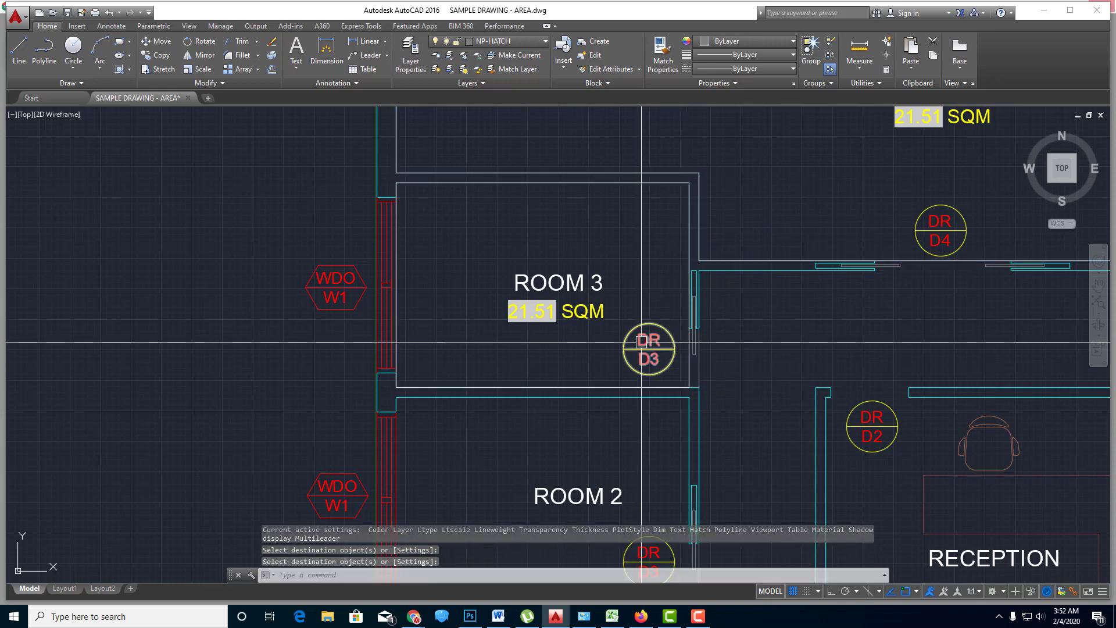
{"action": "middle_click_drag", "start_coordinate": [642, 342], "coordinate": [533, 389]}
{"action": "mouse_move", "coordinate": [431, 364]}
{"action": "middle_mouse_down"}
{"action": "mouse_move", "coordinate": [489, 401]}
{"action": "mouse_move", "coordinate": [453, 380]}
{"action": "middle_mouse_up"}
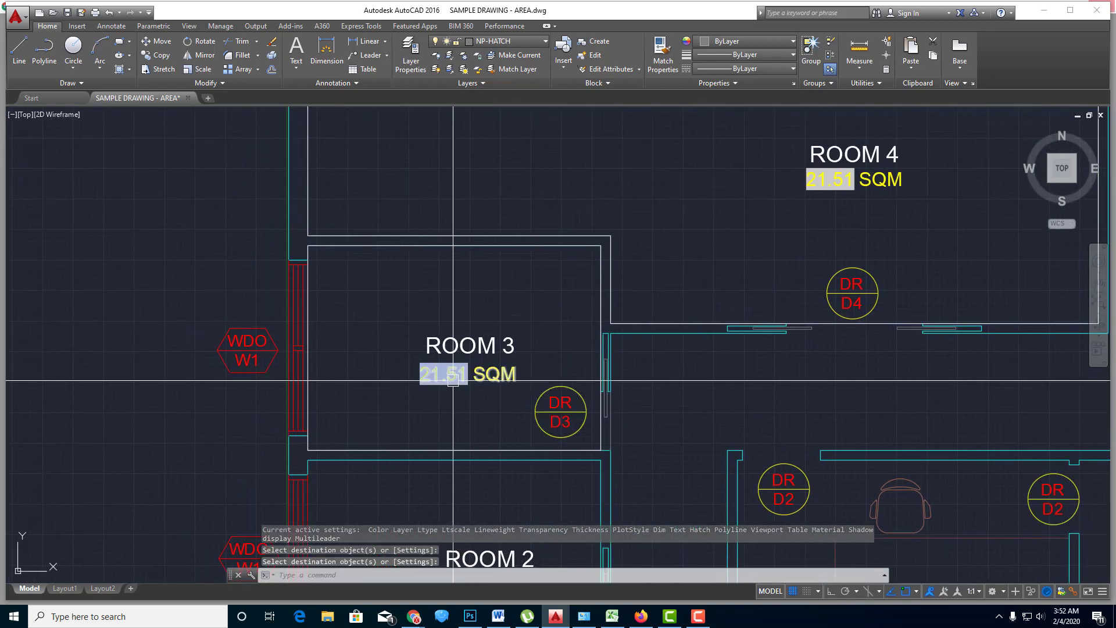
- Link the label's Area field to Room 3's outline with conversion factor 0.000001, showing 6.30 SQM
{"action": "double_click", "coordinate": [453, 380]}
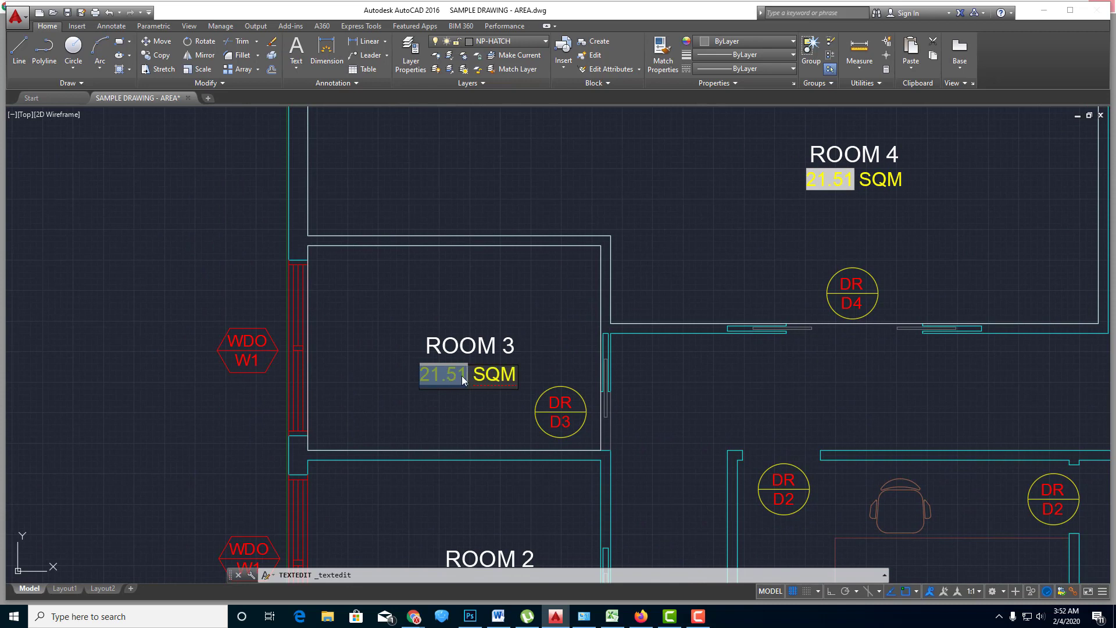
{"action": "right_click", "coordinate": [447, 381]}
{"action": "mouse_move", "coordinate": [487, 457]}
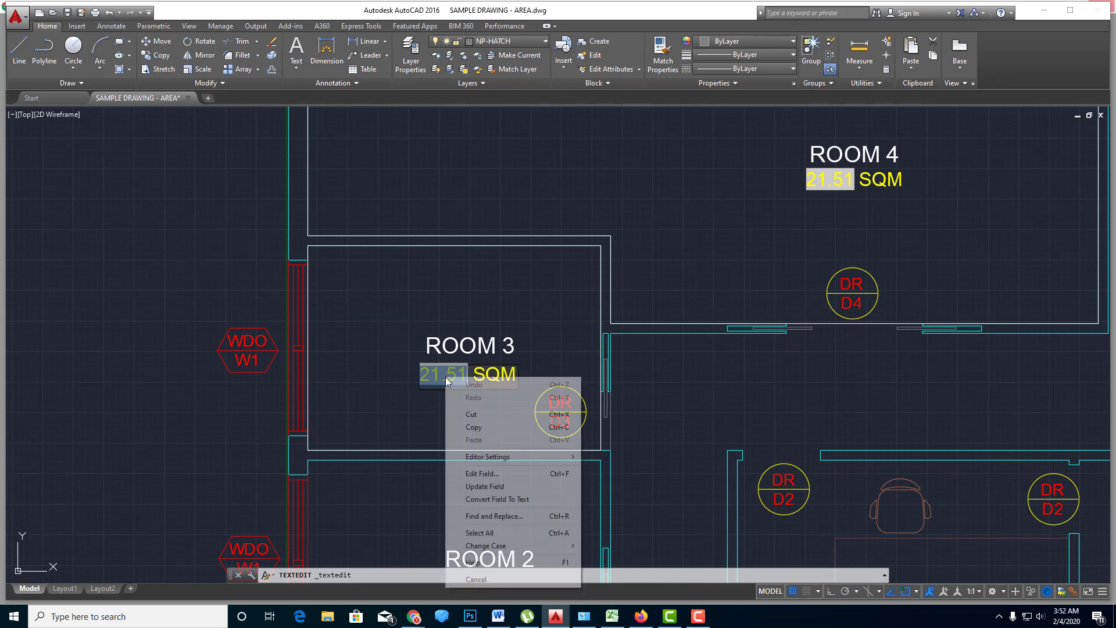
{"action": "left_click", "coordinate": [478, 474]}
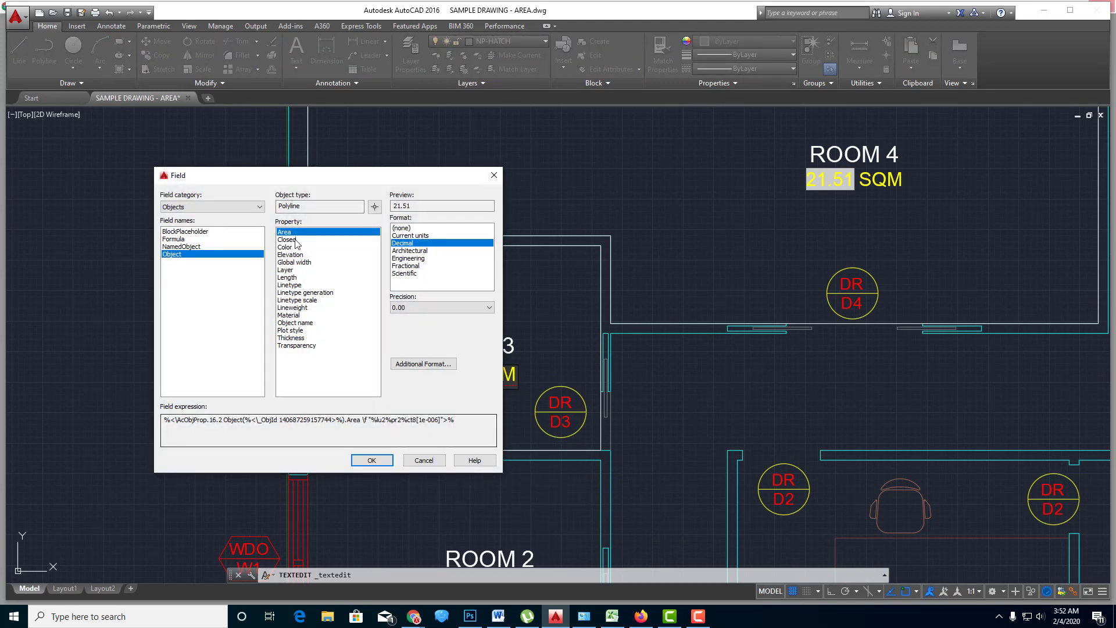
{"action": "left_click", "coordinate": [375, 208]}
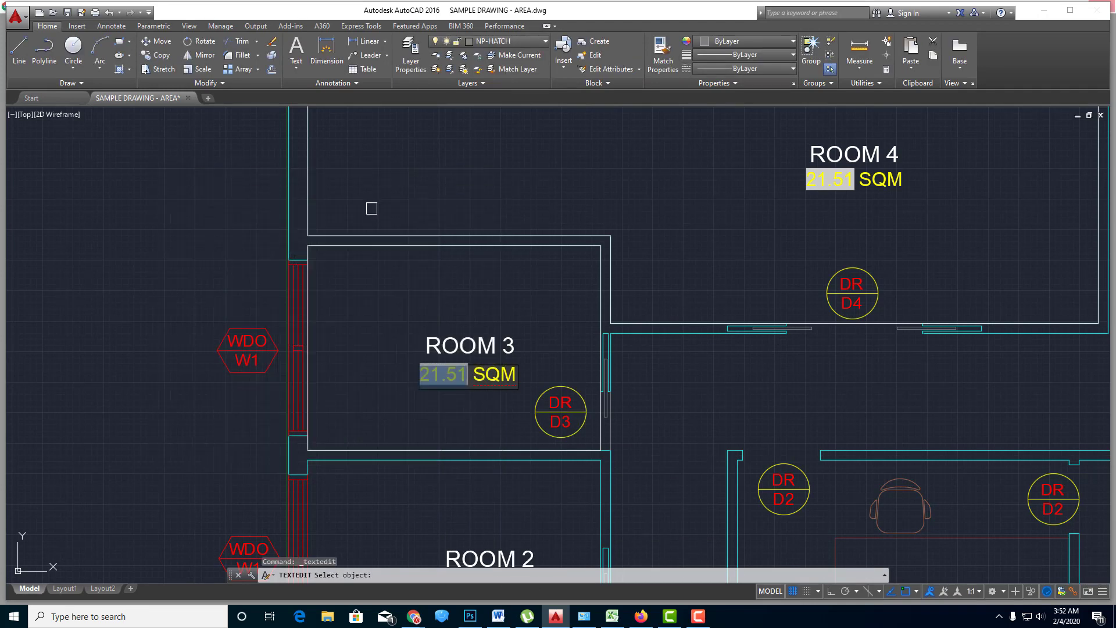
{"action": "left_click", "coordinate": [392, 247]}
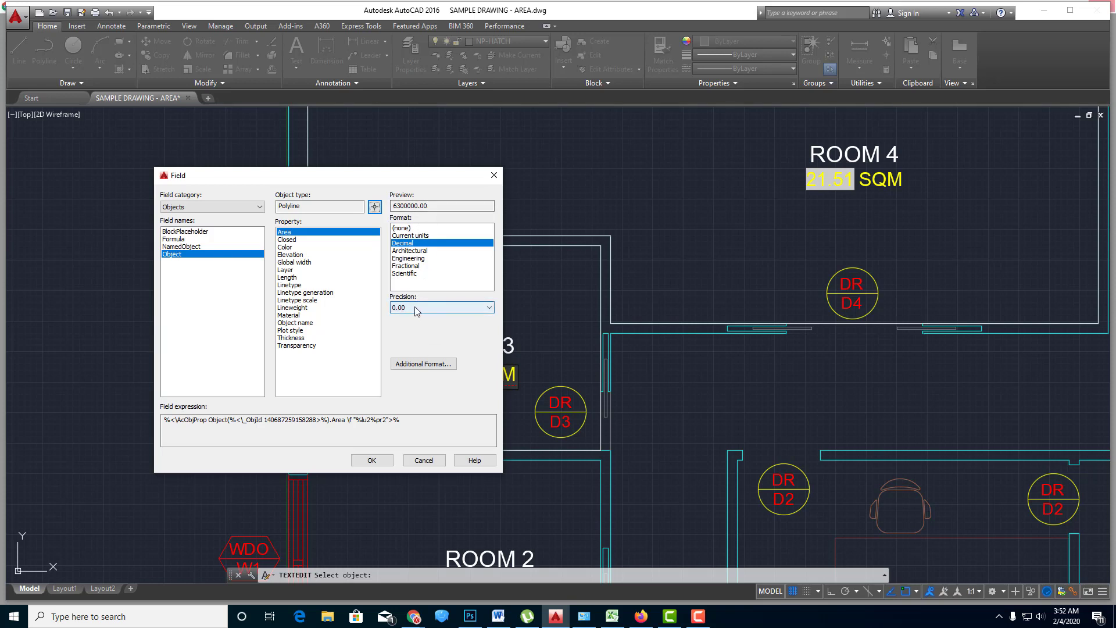
{"action": "left_click", "coordinate": [423, 365]}
{"action": "type", "text": ".000001"}
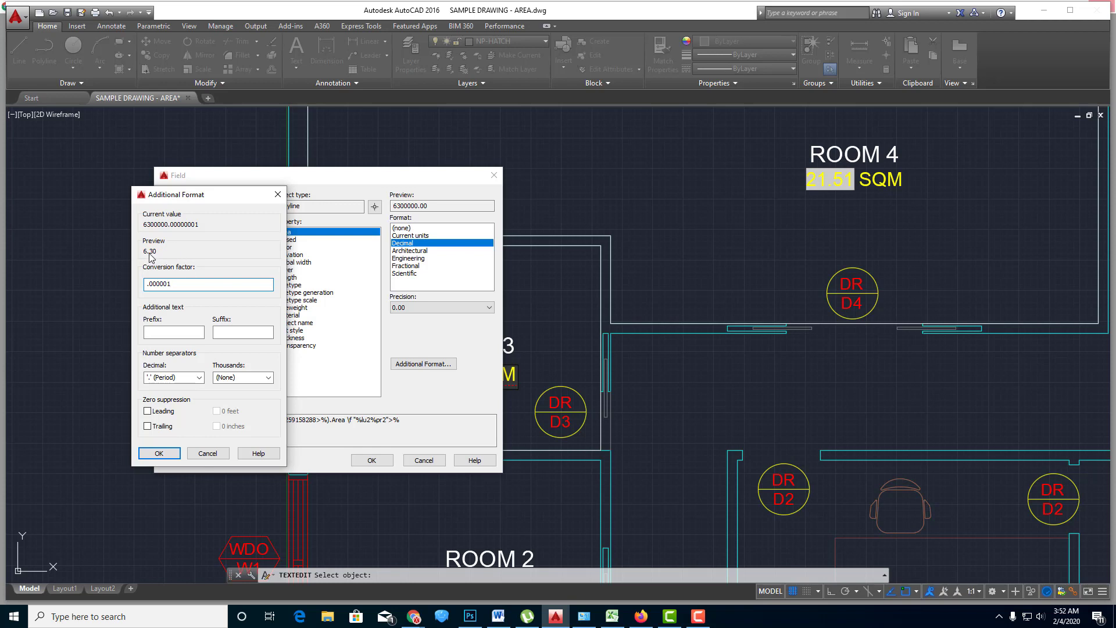
{"action": "left_click", "coordinate": [160, 453]}
{"action": "left_click", "coordinate": [368, 459]}
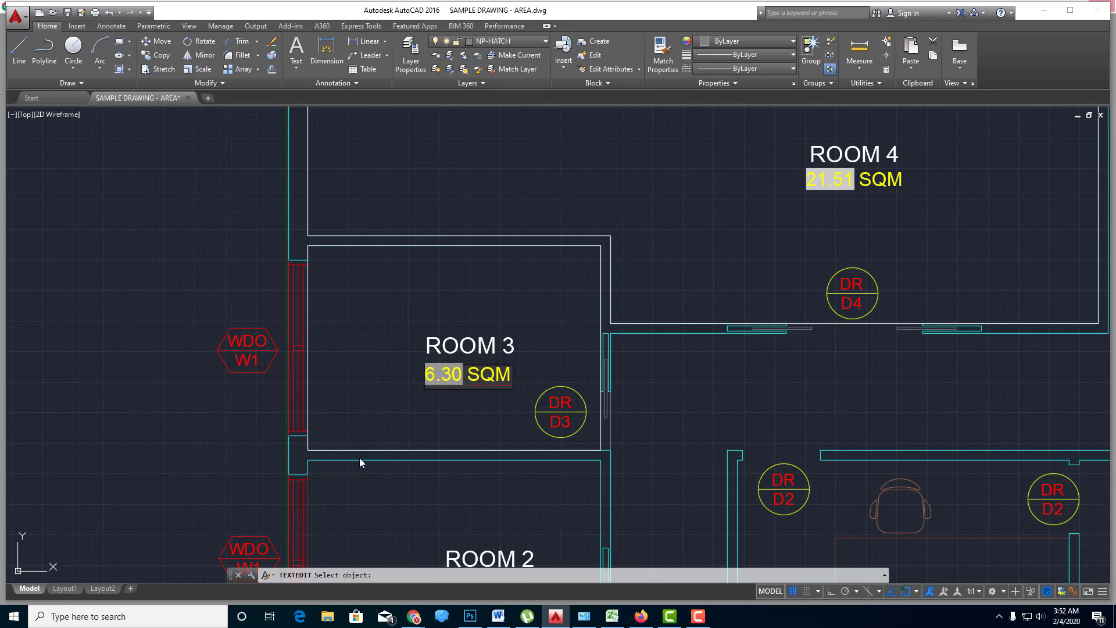
{"action": "left_click", "coordinate": [533, 357]}
- Cancel an attempted move of the ROOM 3 label and save SAMPLE DRAWING - AREA.dwg
{"action": "scroll", "coordinate": [512, 334], "scroll_direction": "up", "scroll_amount": 2}
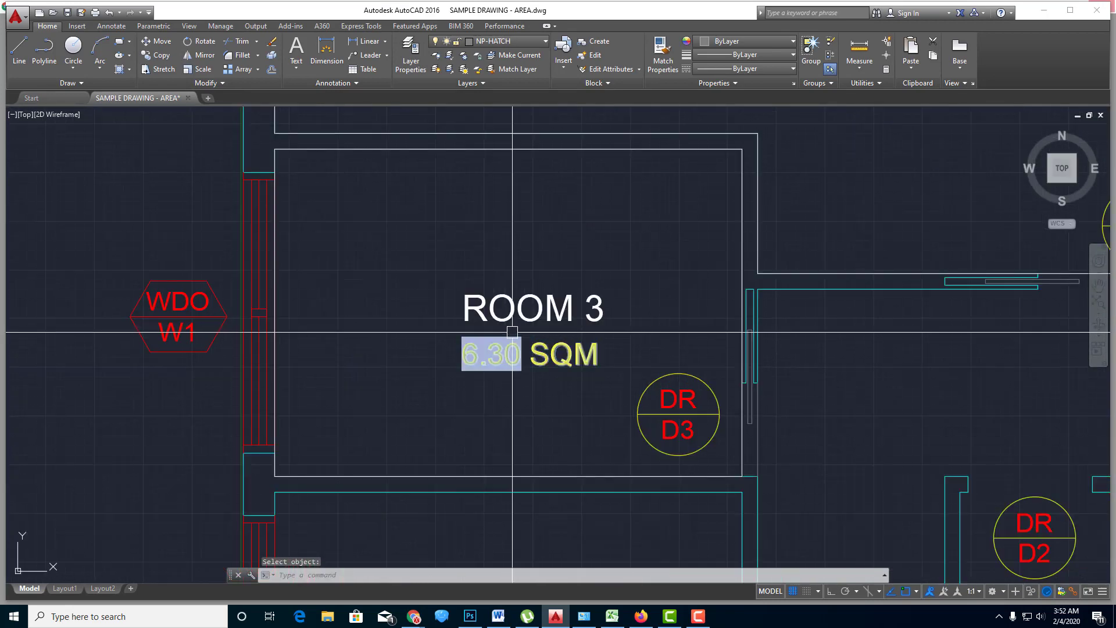
{"action": "left_click", "coordinate": [512, 332]}
{"action": "key", "text": "Return"}
{"action": "left_click", "coordinate": [510, 273]}
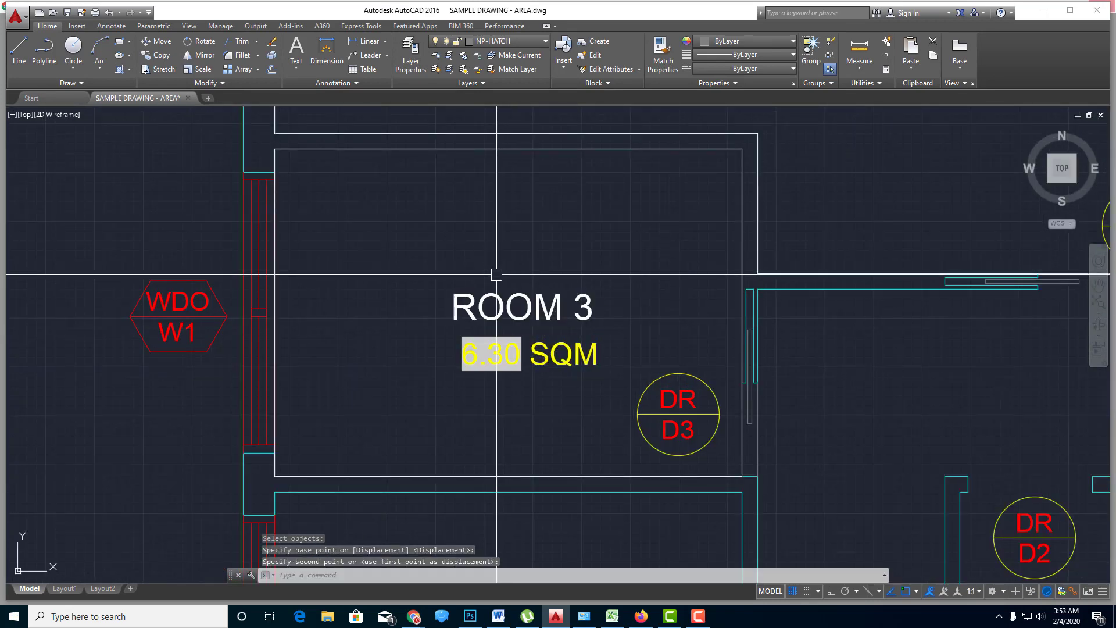
{"action": "scroll", "coordinate": [496, 274], "scroll_direction": "down", "scroll_amount": 4}
{"action": "scroll", "coordinate": [558, 325], "scroll_direction": "up", "scroll_amount": 2}
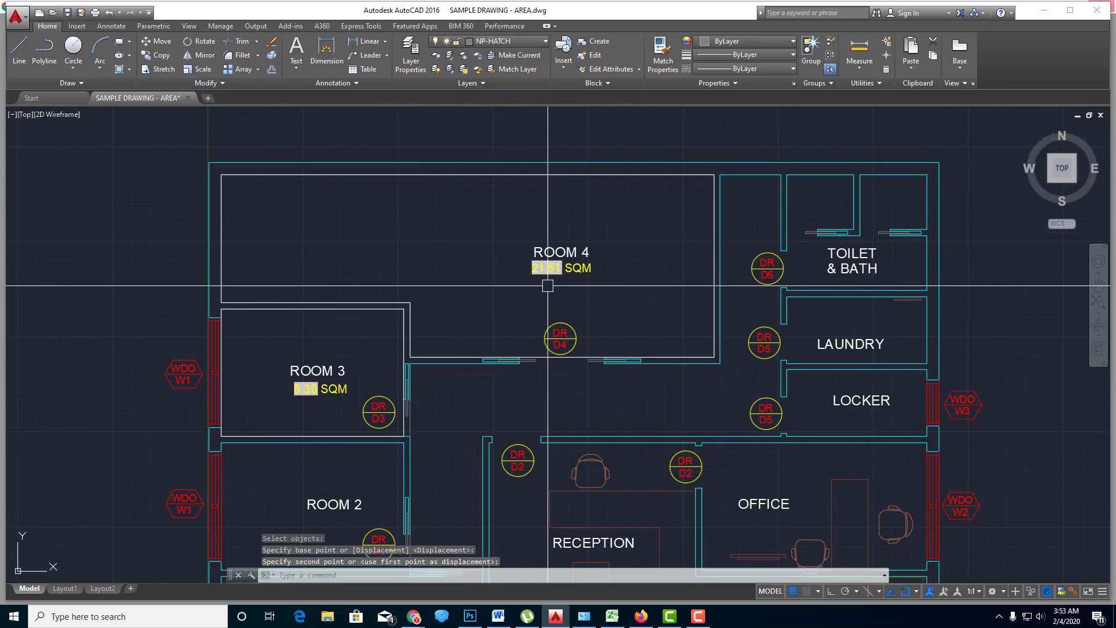
{"action": "key", "text": "Escape"}
{"action": "key", "text": "ctrl+s"}
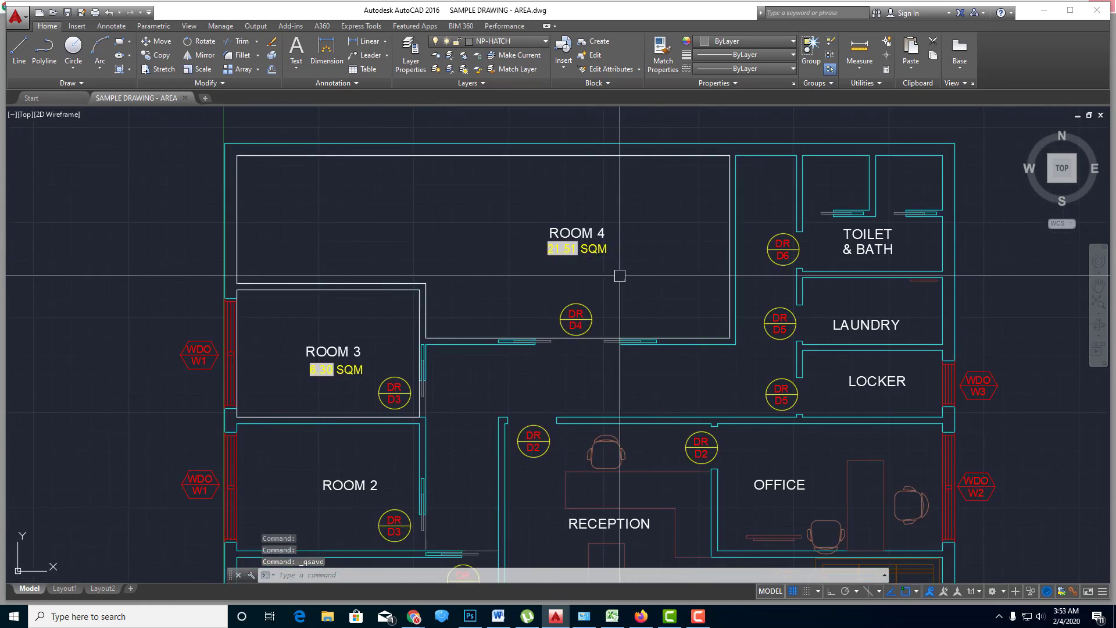
- Start a stretch on Room 4's right wall and a DIST measurement, cancelling both
{"action": "middle_click_drag", "start_coordinate": [736, 242], "coordinate": [726, 252]}
{"action": "type", "text": "s"}
{"action": "key", "text": "Return"}
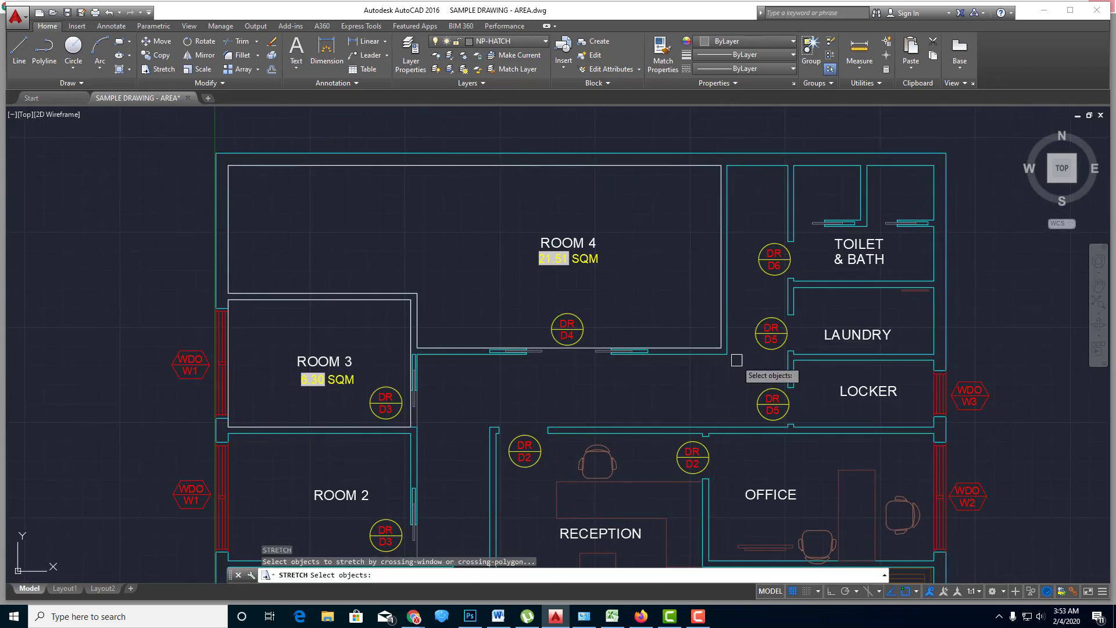
{"action": "left_click", "coordinate": [736, 360]}
{"action": "left_click", "coordinate": [716, 139]}
{"action": "key", "text": "Return"}
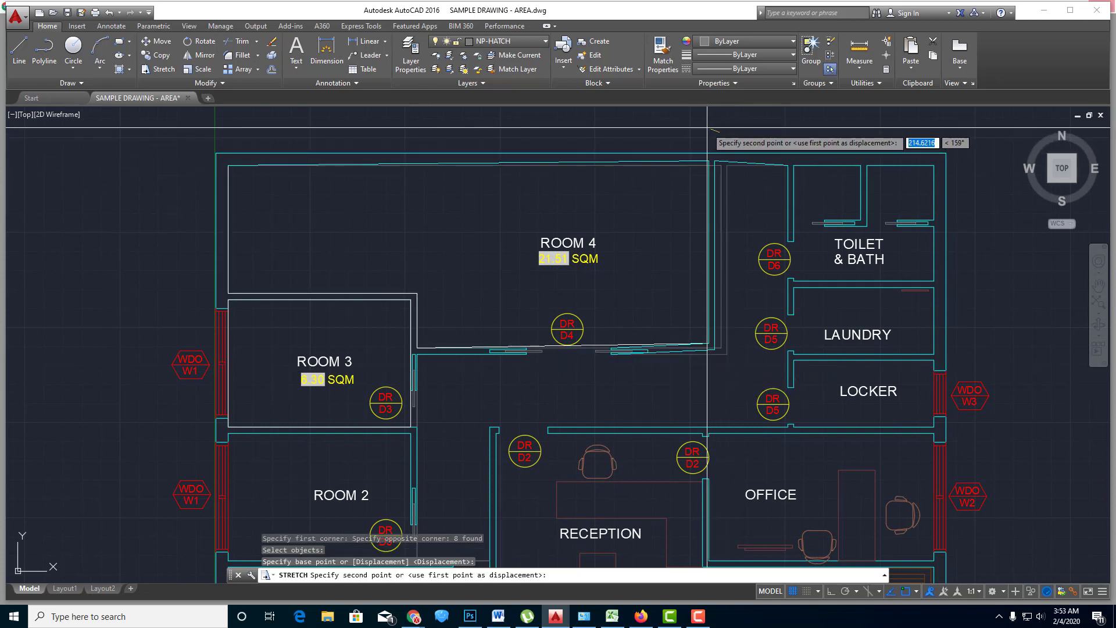
{"action": "key", "text": "Escape"}
{"action": "type", "text": "di"}
{"action": "key", "text": "Return"}
{"action": "key", "text": "Escape"}
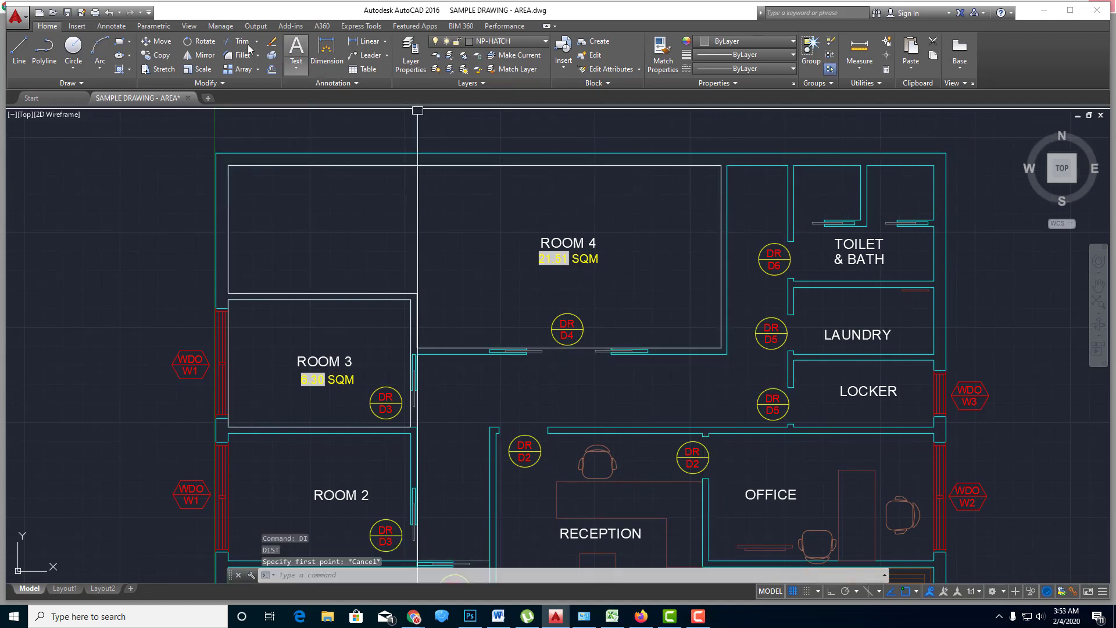
- Dimension the 1000 gap beside Room 4 and Room 4's 8100 width
{"action": "left_click", "coordinate": [108, 29]}
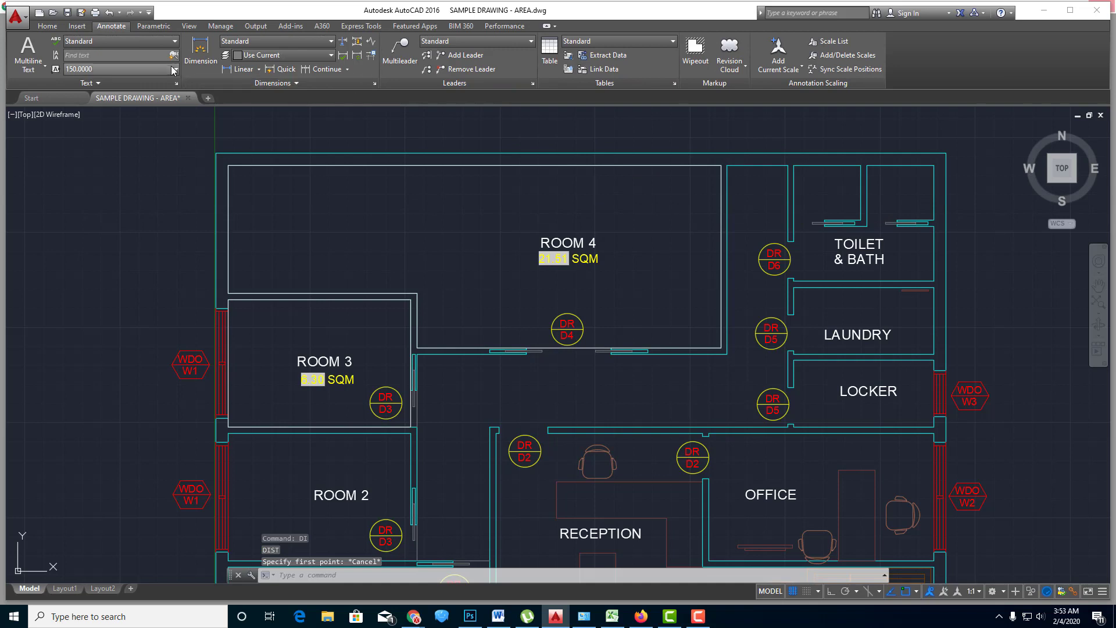
{"action": "left_click", "coordinate": [200, 50]}
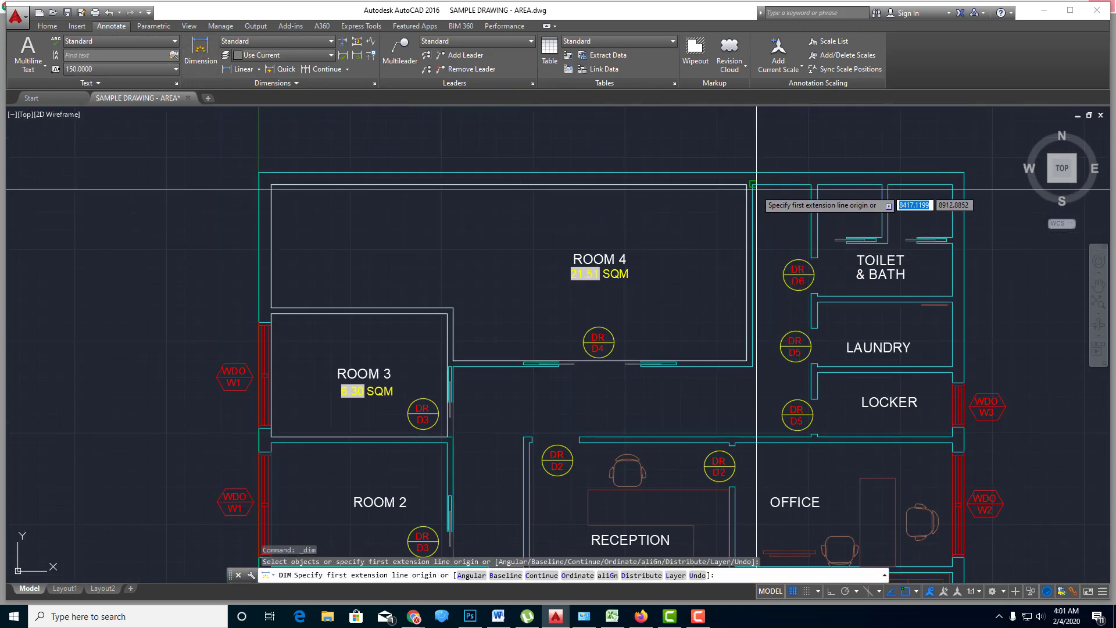
{"action": "left_click", "coordinate": [811, 186]}
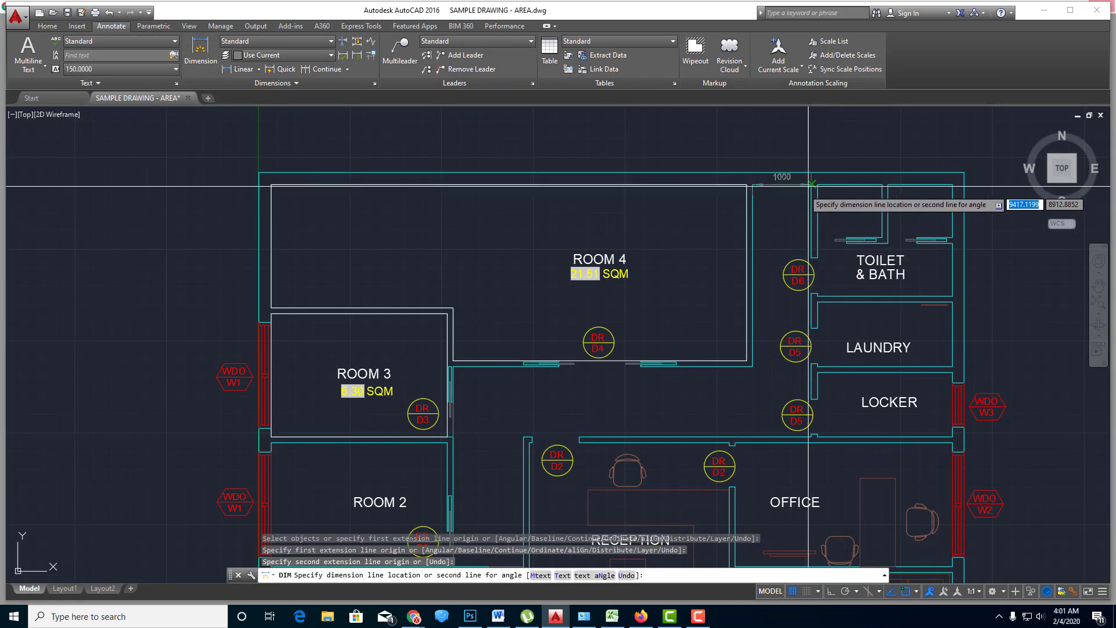
{"action": "left_click", "coordinate": [762, 217]}
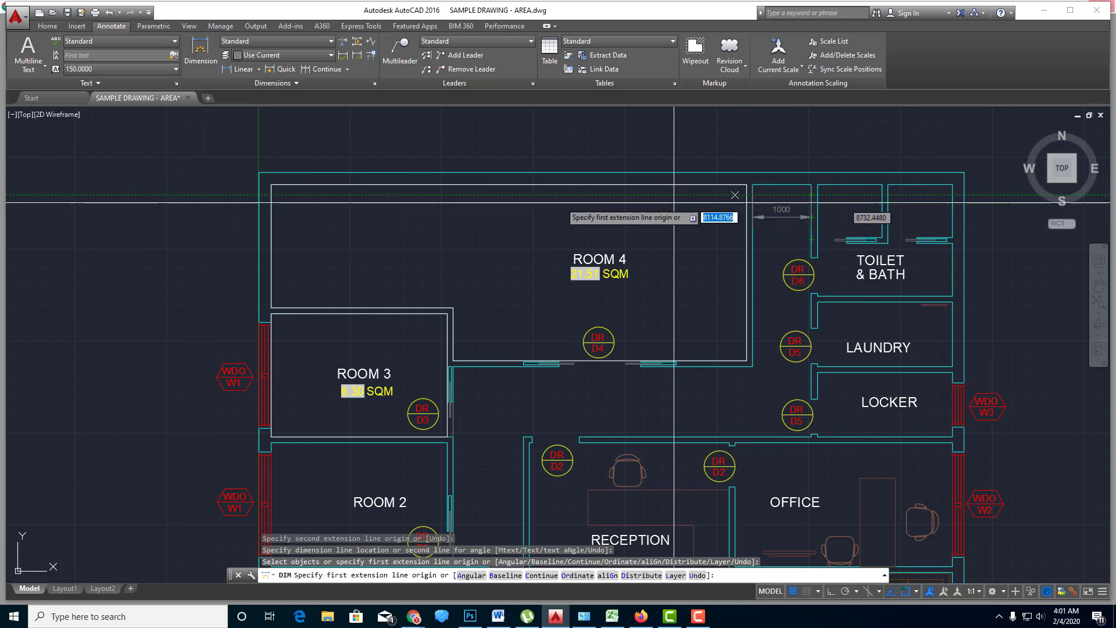
{"action": "left_click", "coordinate": [282, 194]}
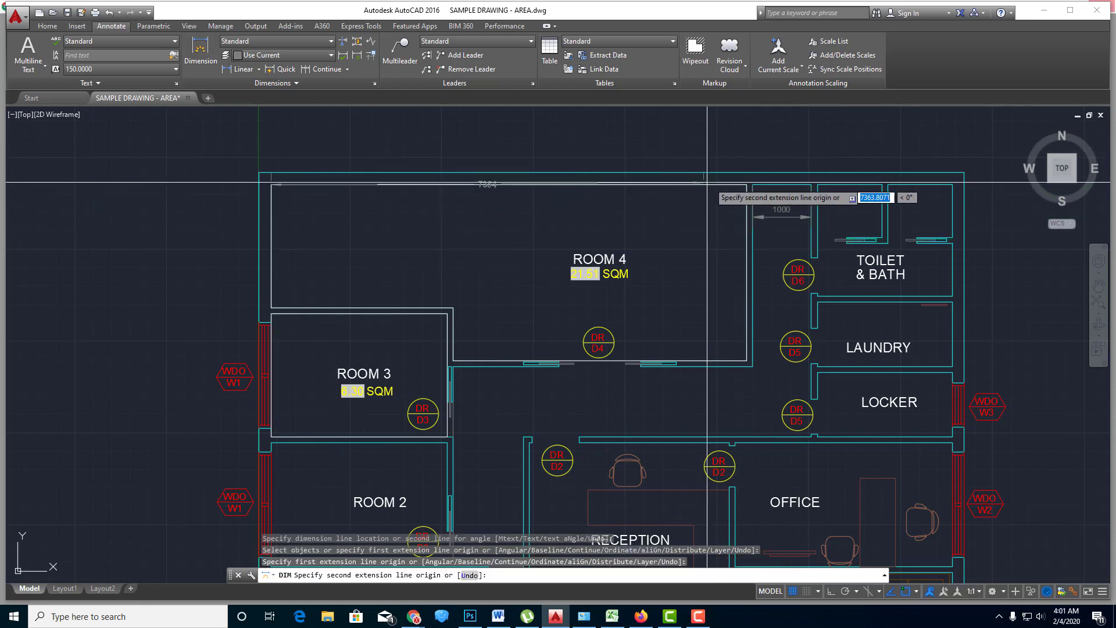
{"action": "left_click", "coordinate": [746, 184]}
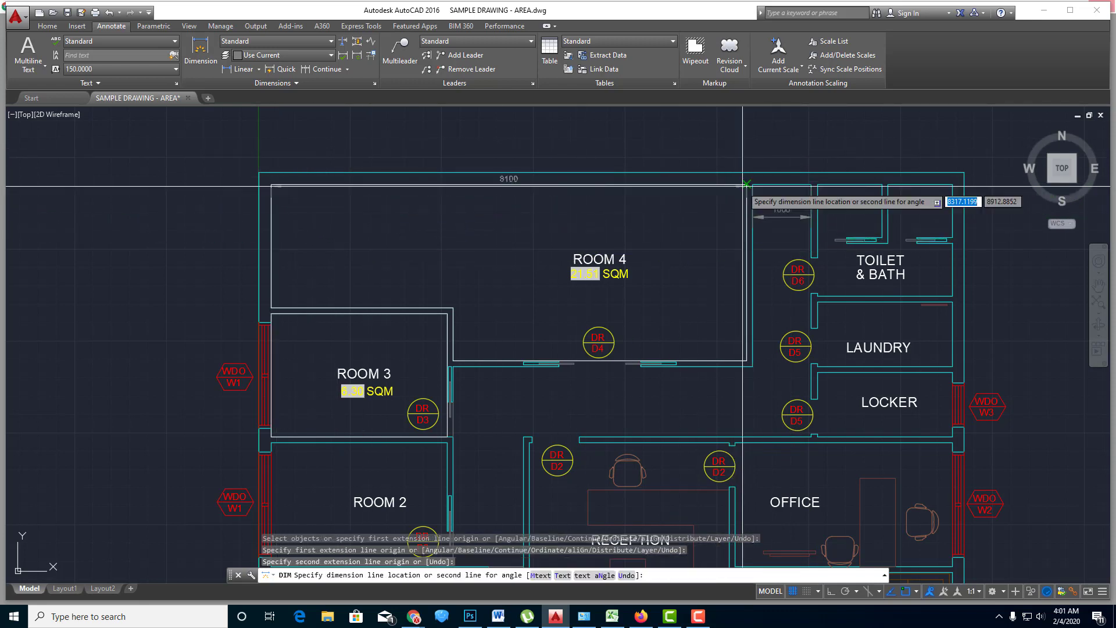
{"action": "left_click", "coordinate": [555, 230]}
{"action": "mouse_move", "coordinate": [490, 294]}
{"action": "middle_mouse_down"}
{"action": "mouse_move", "coordinate": [608, 246]}
{"action": "mouse_move", "coordinate": [606, 285]}
{"action": "middle_mouse_up"}
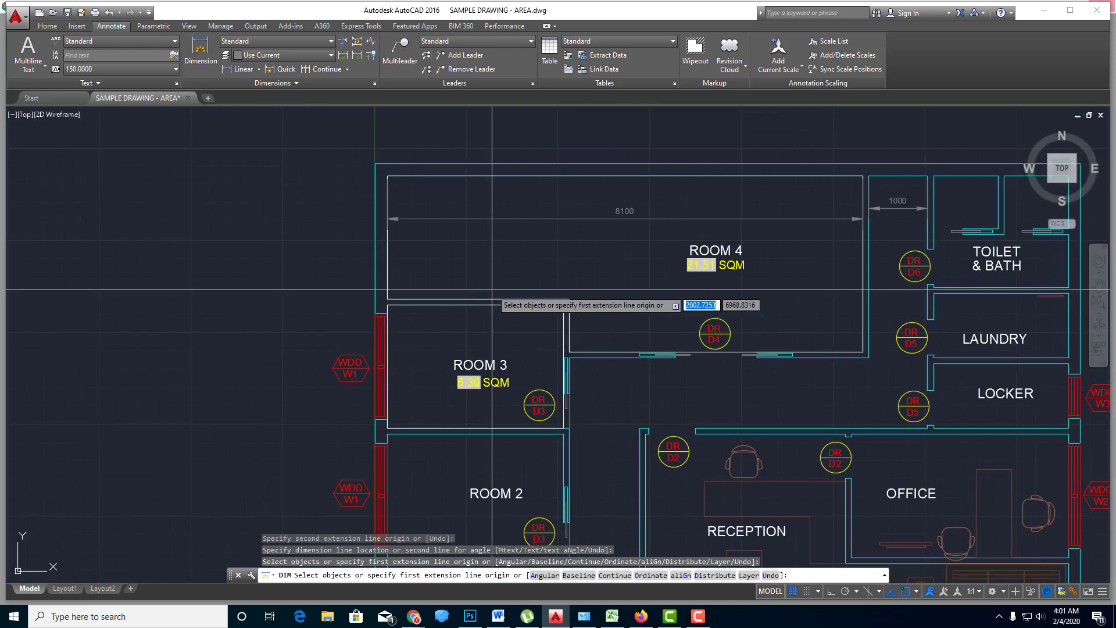
- Add the 2100 height dimensions inside Room 4 and Room 3
{"action": "left_click", "coordinate": [569, 298]}
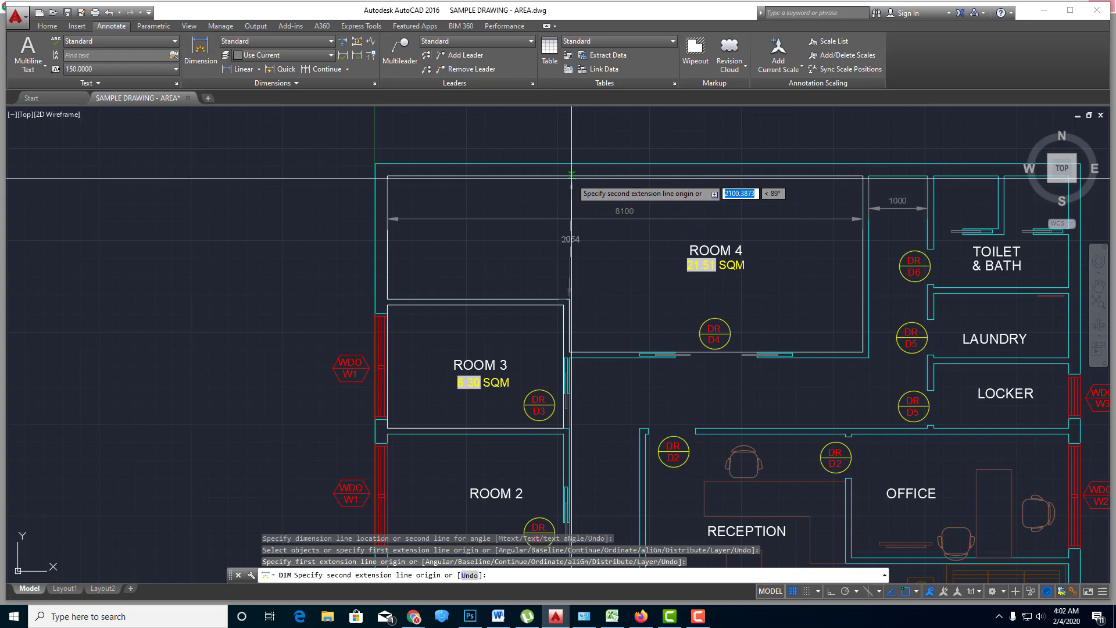
{"action": "right_click", "coordinate": [569, 177], "text": "shift"}
{"action": "key", "text": "Escape"}
{"action": "left_click", "coordinate": [569, 176]}
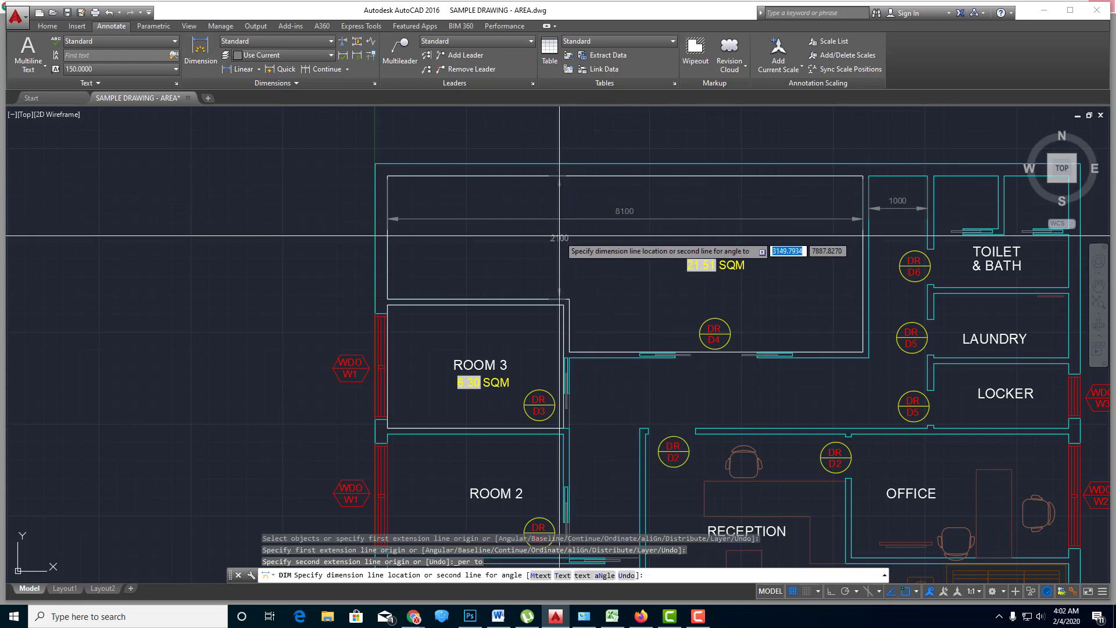
{"action": "left_click", "coordinate": [549, 259]}
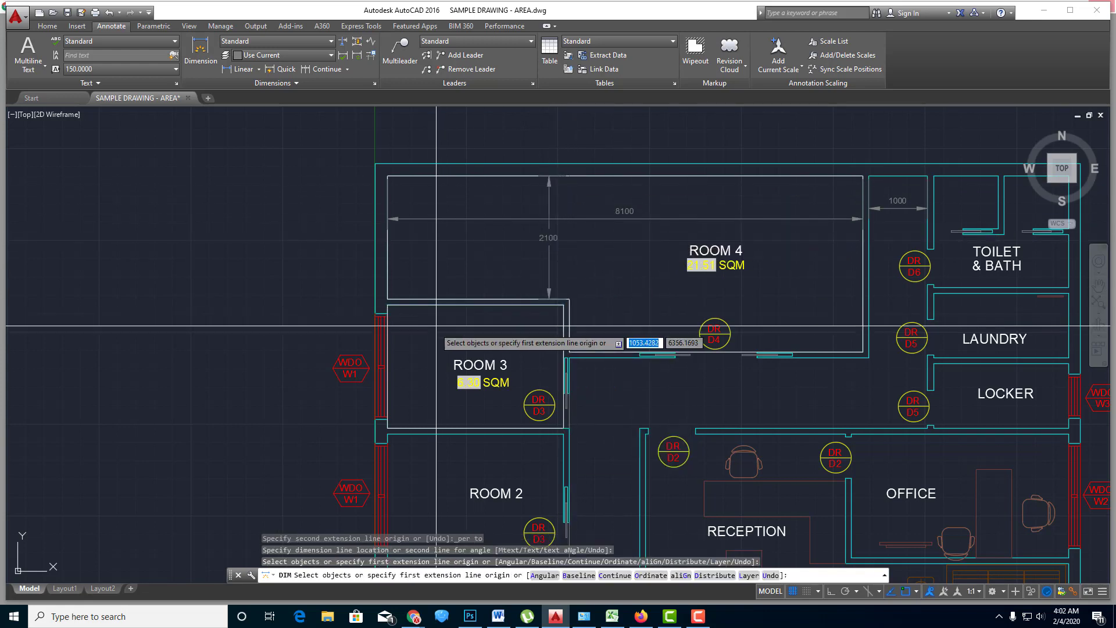
{"action": "left_click", "coordinate": [398, 426]}
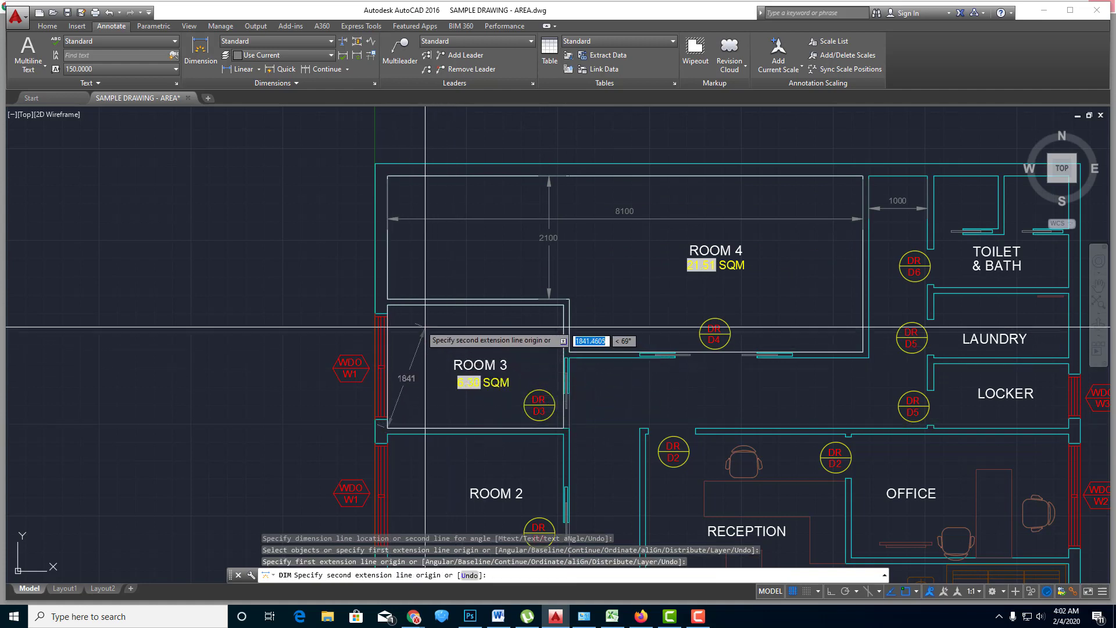
{"action": "left_click", "coordinate": [393, 306]}
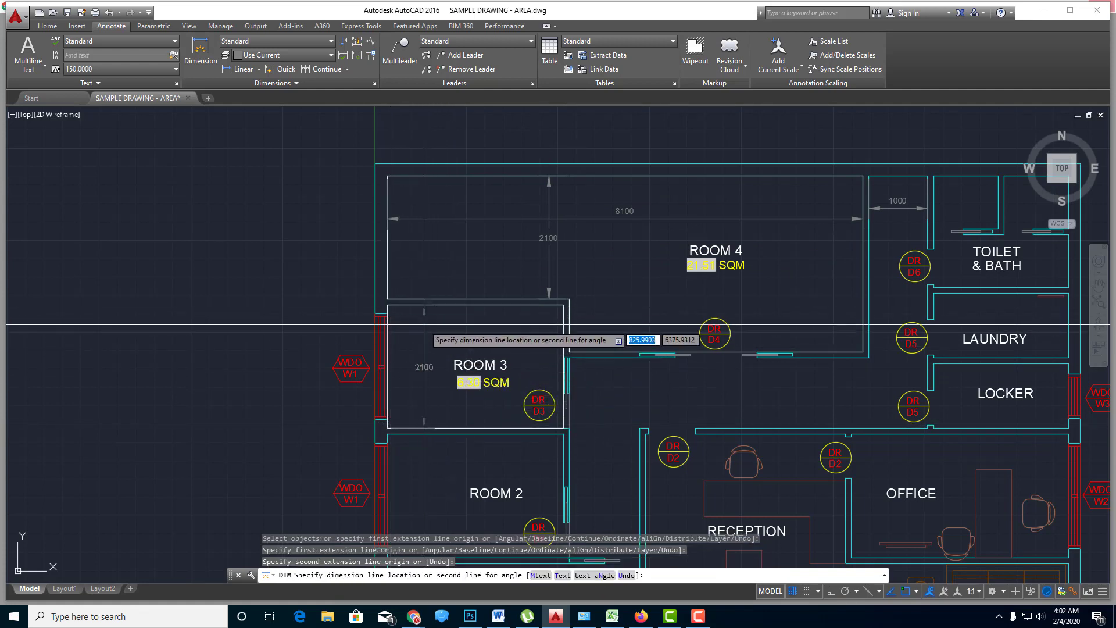
{"action": "left_click", "coordinate": [424, 324]}
{"action": "key", "text": "Escape"}
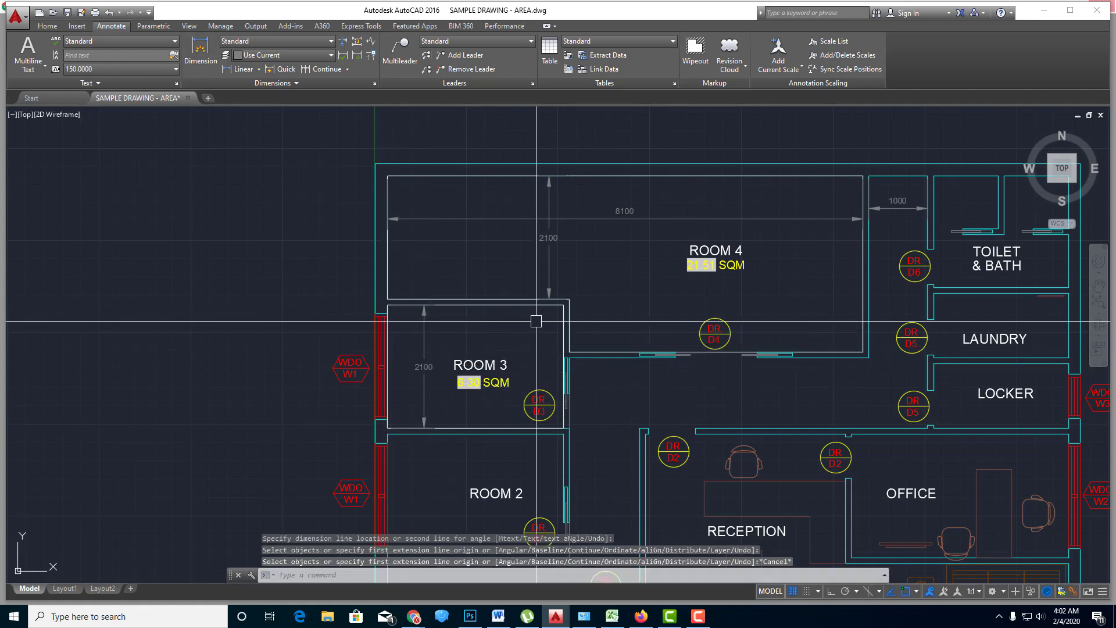
{"action": "middle_click_drag", "start_coordinate": [615, 310], "coordinate": [483, 308]}
{"action": "middle_click_drag", "start_coordinate": [563, 294], "coordinate": [598, 282]}
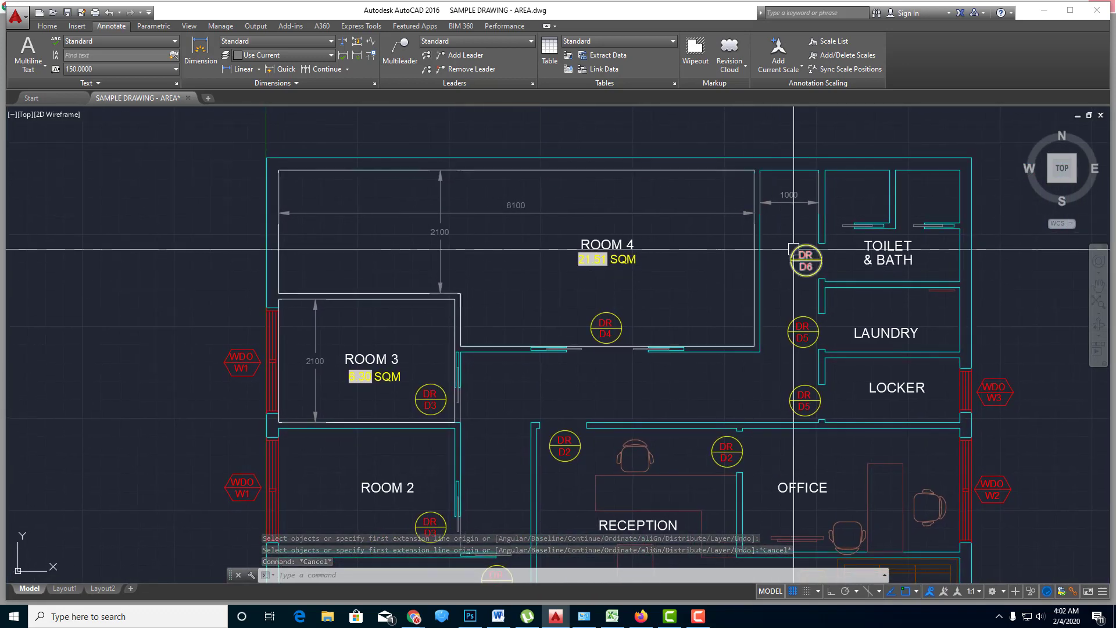
{"action": "middle_click_drag", "start_coordinate": [784, 252], "coordinate": [662, 296]}
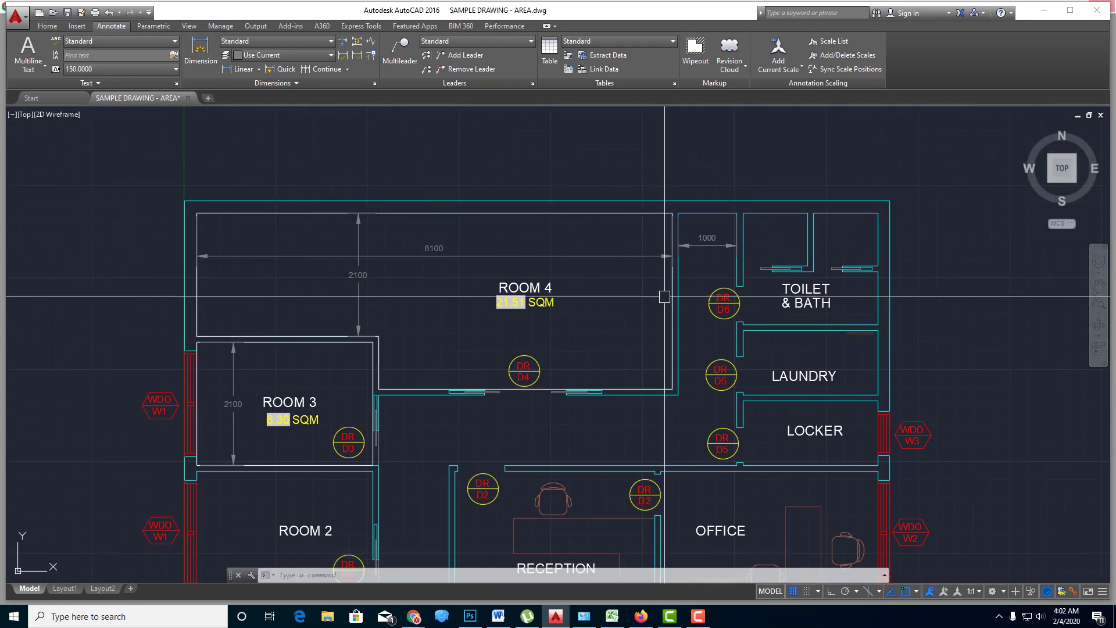
- Stretch Room 4's right wall horizontally by 1200, then undo it
{"action": "type", "text": "s"}
{"action": "key", "text": "Return"}
{"action": "type", "text": "c"}
{"action": "key", "text": "Return"}
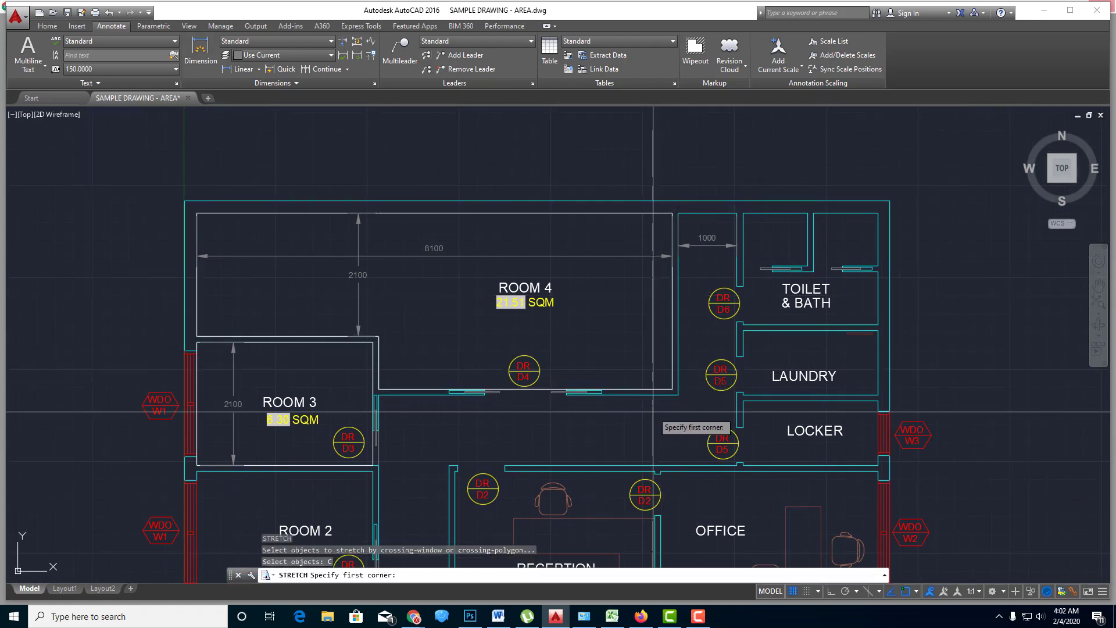
{"action": "left_click", "coordinate": [653, 411]}
{"action": "left_click", "coordinate": [692, 182]}
{"action": "key", "text": "Return"}
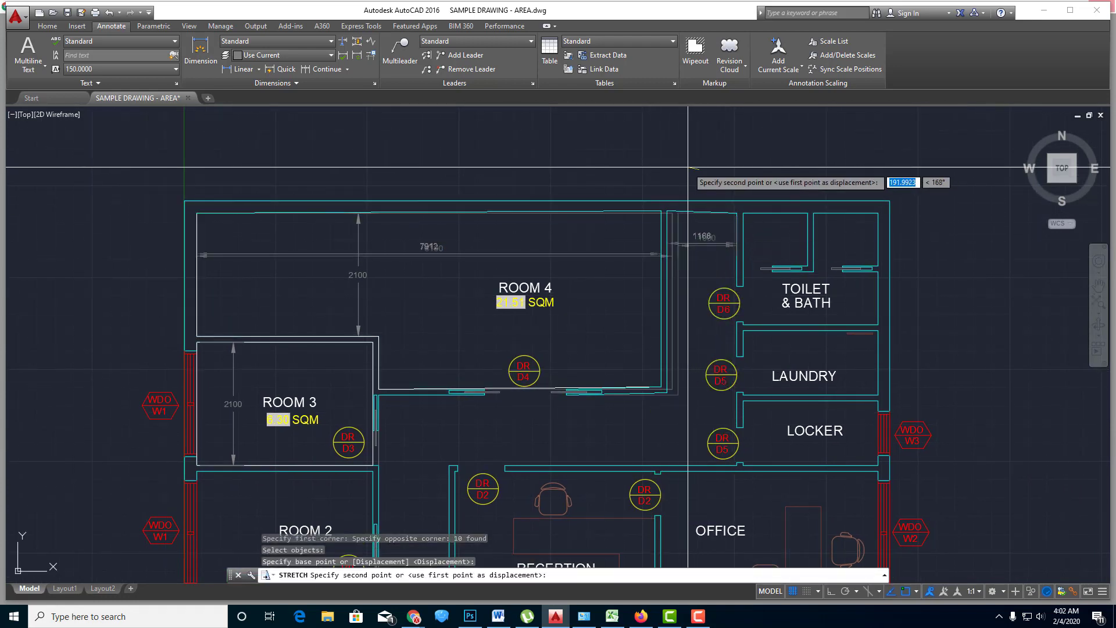
{"action": "key", "text": "F8"}
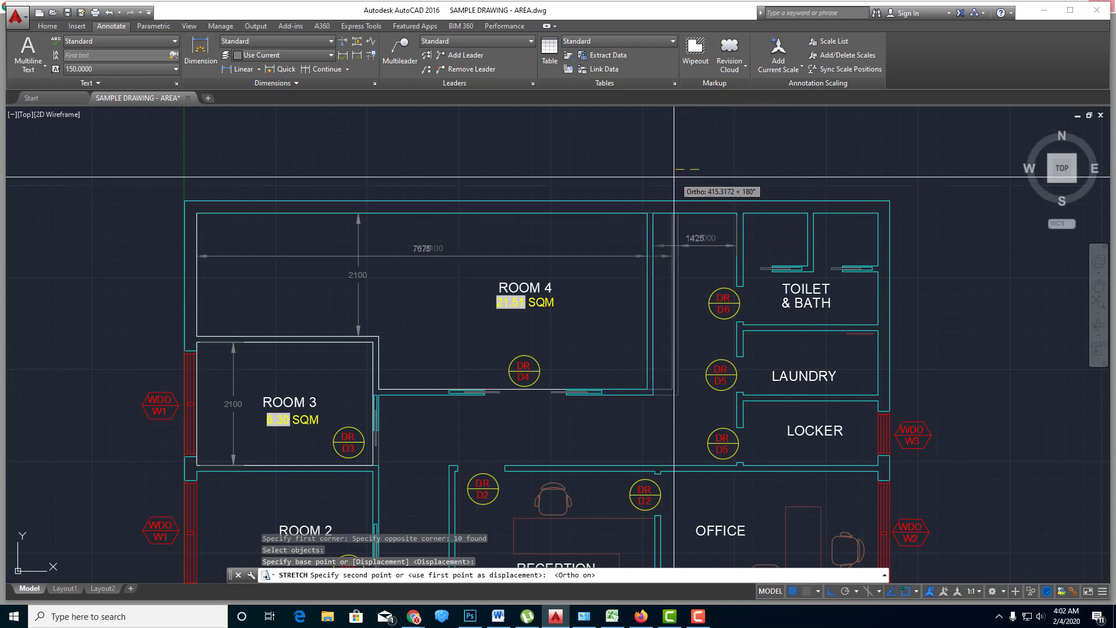
{"action": "type", "text": "1200"}
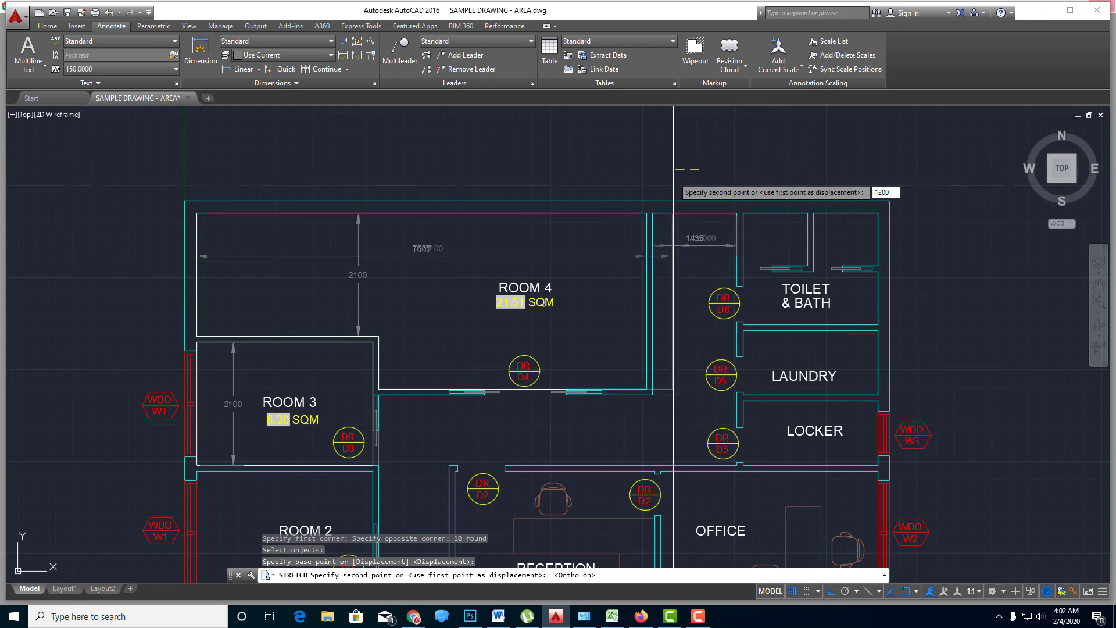
{"action": "key", "text": "Return"}
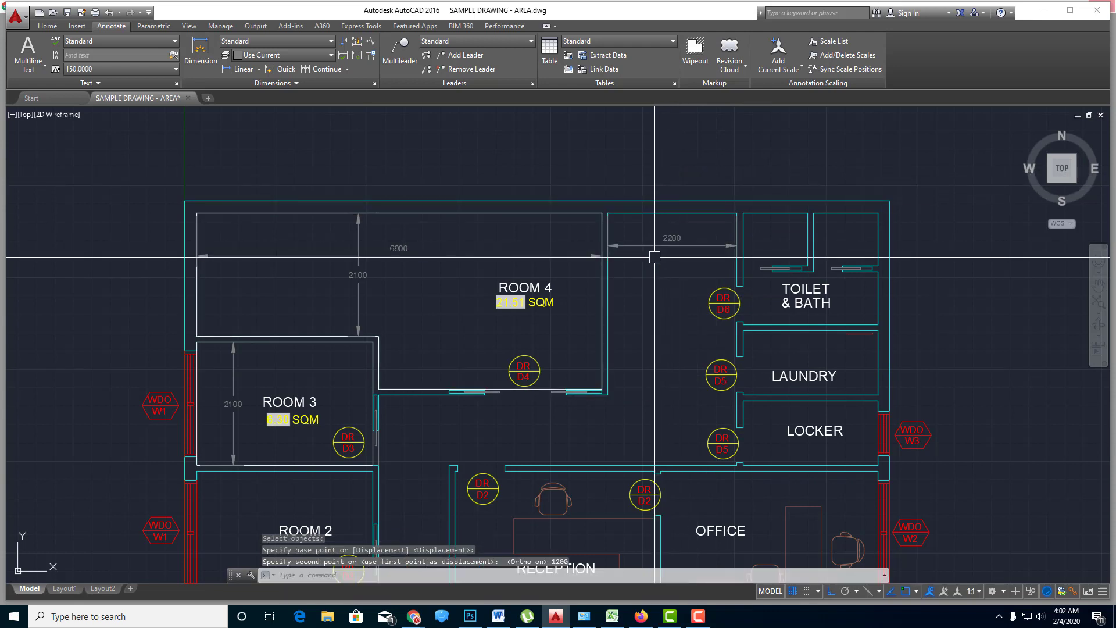
{"action": "type", "text": "u"}
{"action": "key", "text": "Return"}
- Stretch Room 4's right wall 200 to the left with a crossing selection
{"action": "type", "text": "s"}
{"action": "key", "text": "Return"}
{"action": "type", "text": "c"}
{"action": "key", "text": "Return"}
{"action": "left_click", "coordinate": [692, 406]}
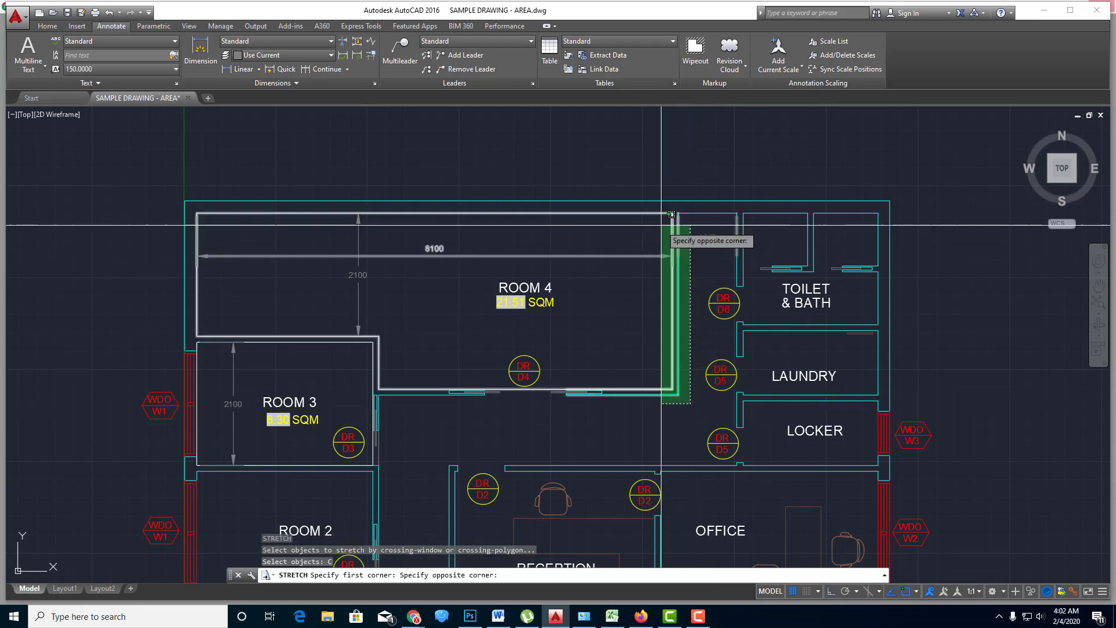
{"action": "left_click", "coordinate": [650, 182]}
{"action": "key", "text": "Return"}
{"action": "left_click", "coordinate": [678, 173]}
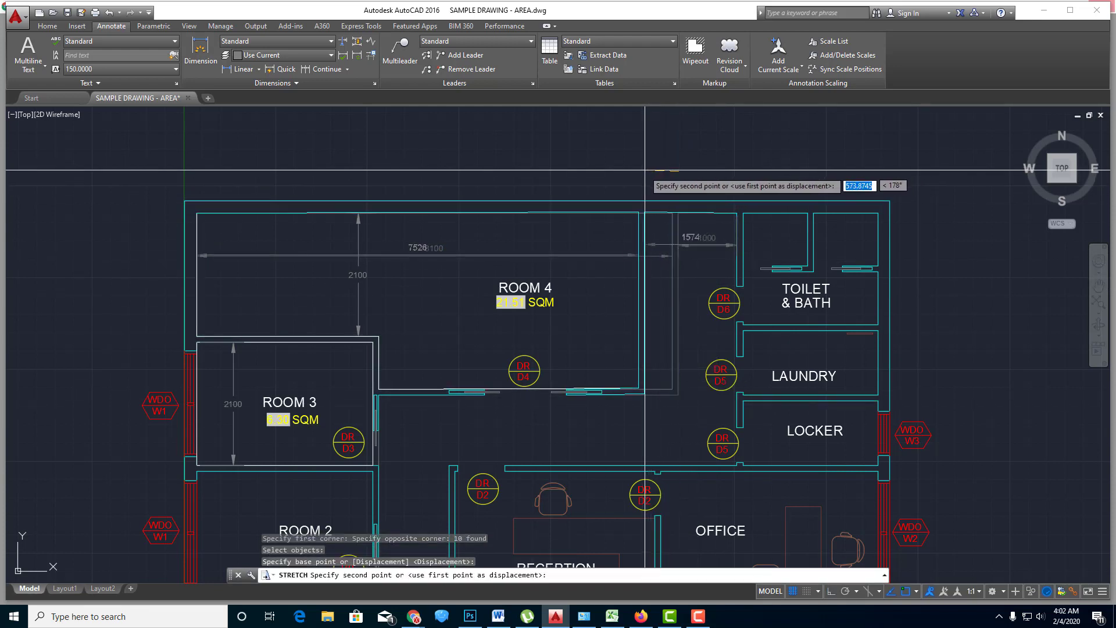
{"action": "type", "text": "2"}
{"action": "type", "text": "00"}
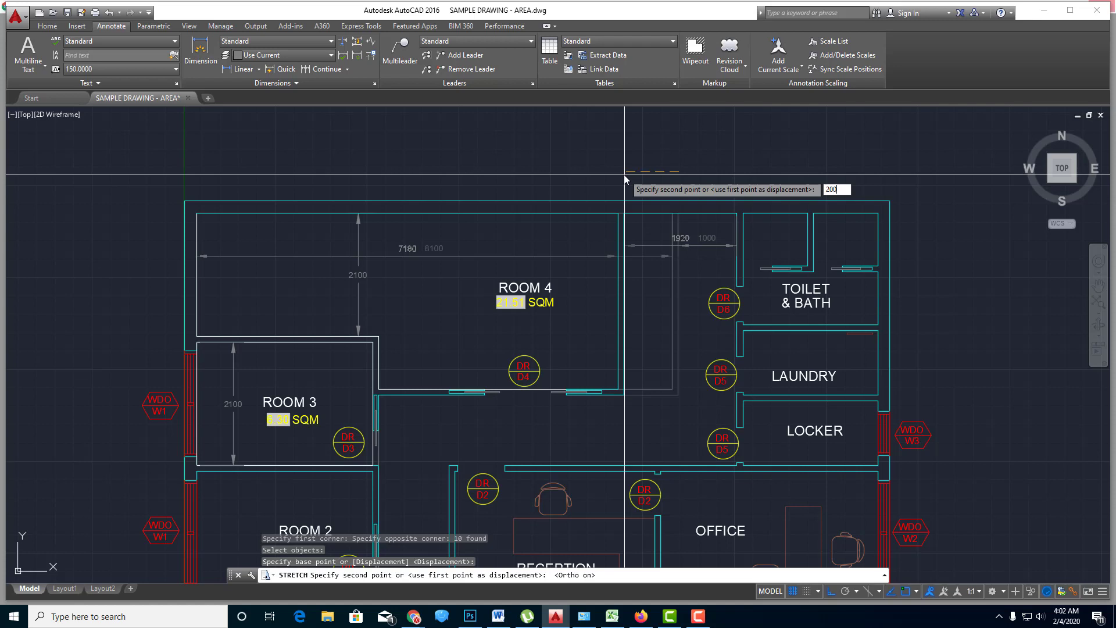
{"action": "key", "text": "Return"}
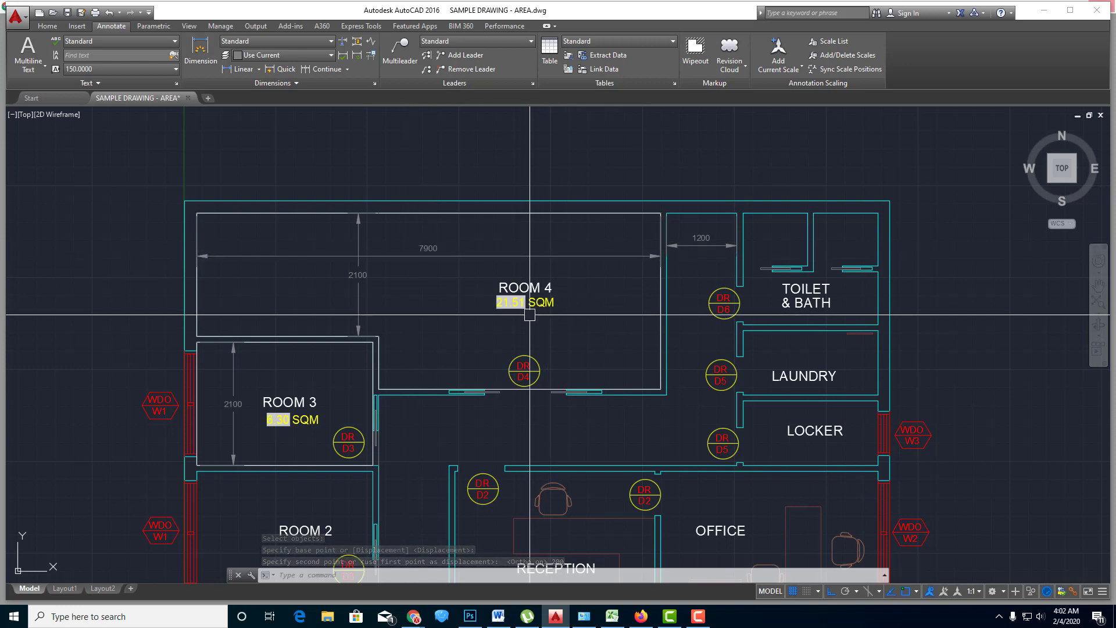
- Regenerate so Room 4's area reads 20.91, then undo back to 8100 wide
{"action": "scroll", "coordinate": [501, 301], "scroll_direction": "up", "scroll_amount": 4}
{"action": "scroll", "coordinate": [502, 302], "scroll_direction": "down", "scroll_amount": 3}
{"action": "scroll", "coordinate": [561, 307], "scroll_direction": "down", "scroll_amount": 1}
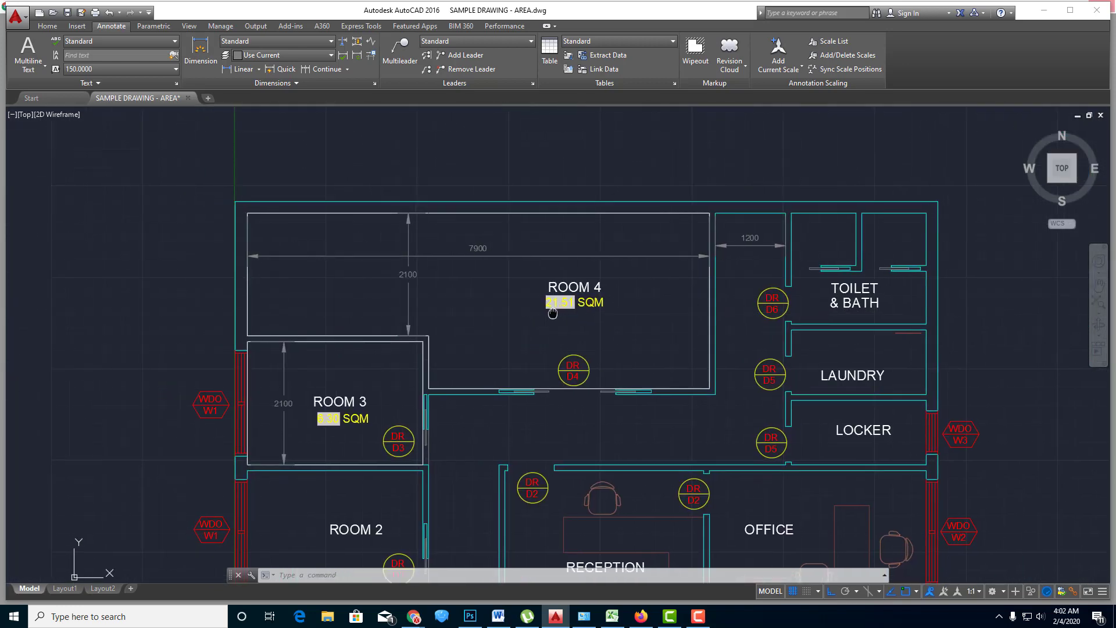
{"action": "scroll", "coordinate": [565, 307], "scroll_direction": "up", "scroll_amount": 2}
{"action": "type", "text": "re"}
{"action": "key", "text": "Return"}
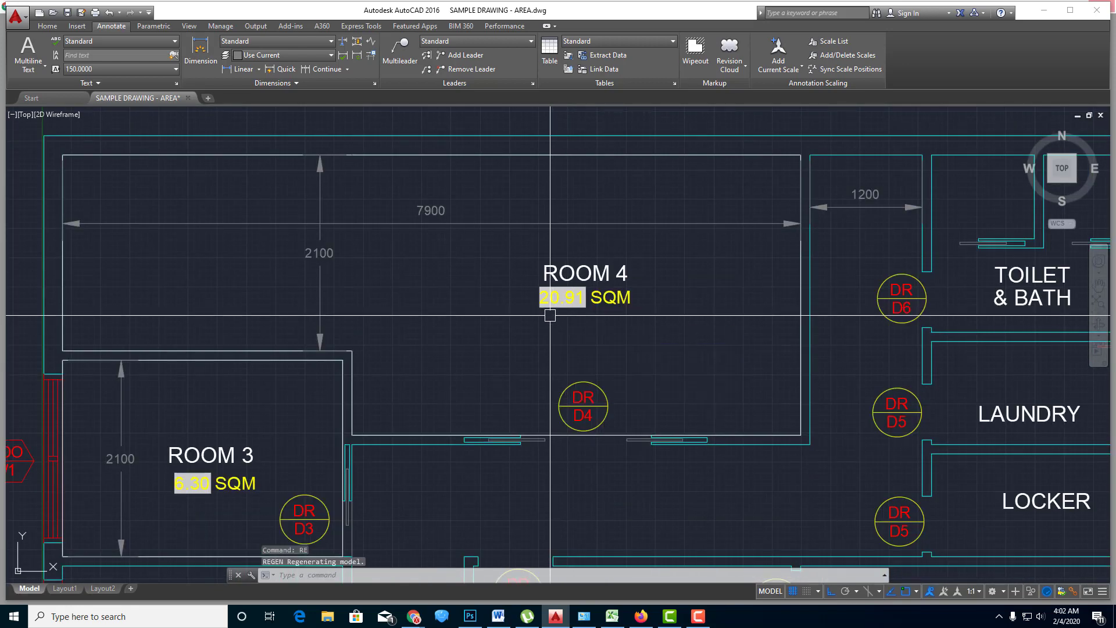
{"action": "scroll", "coordinate": [565, 311], "scroll_direction": "down", "scroll_amount": 2}
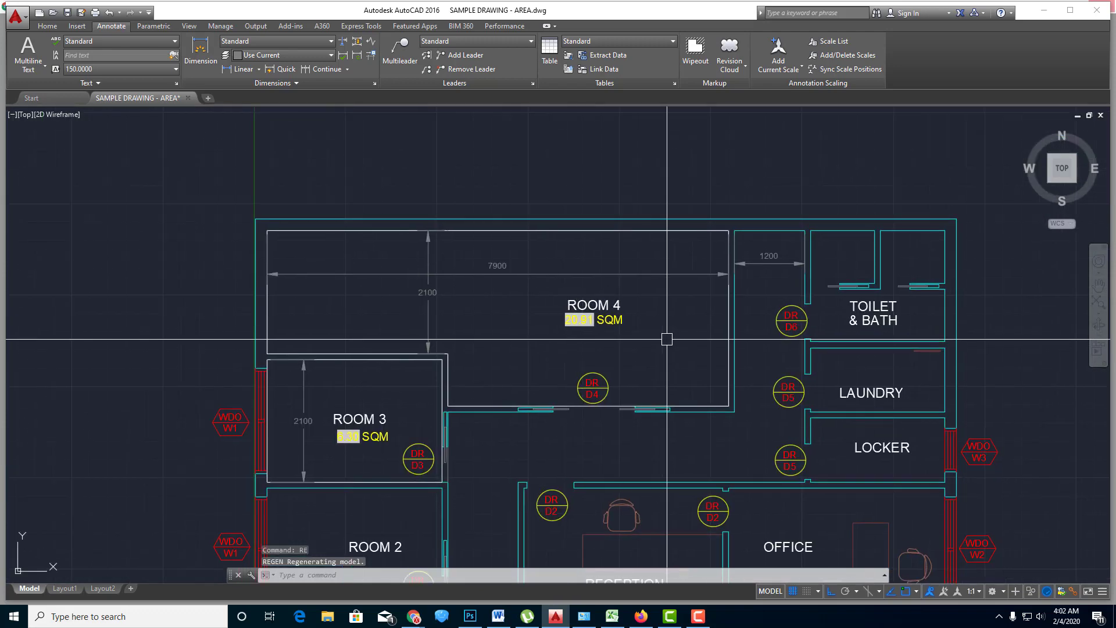
{"action": "scroll", "coordinate": [657, 343], "scroll_direction": "up", "scroll_amount": 2}
{"action": "type", "text": "u"}
{"action": "key", "text": "Return"}
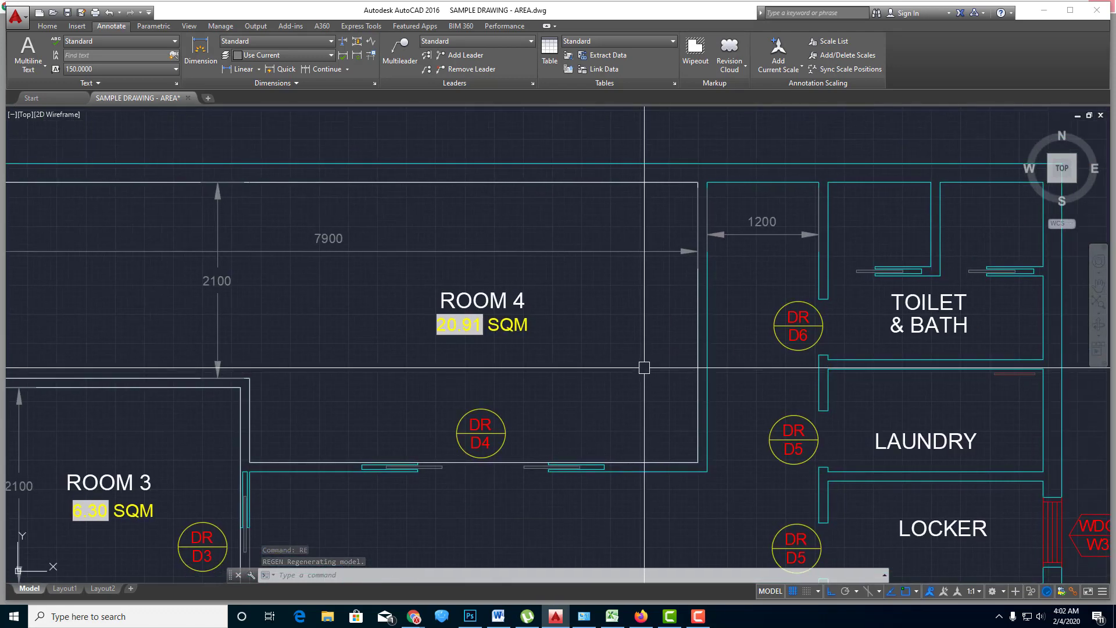
{"action": "type", "text": "u"}
{"action": "key", "text": "Return"}
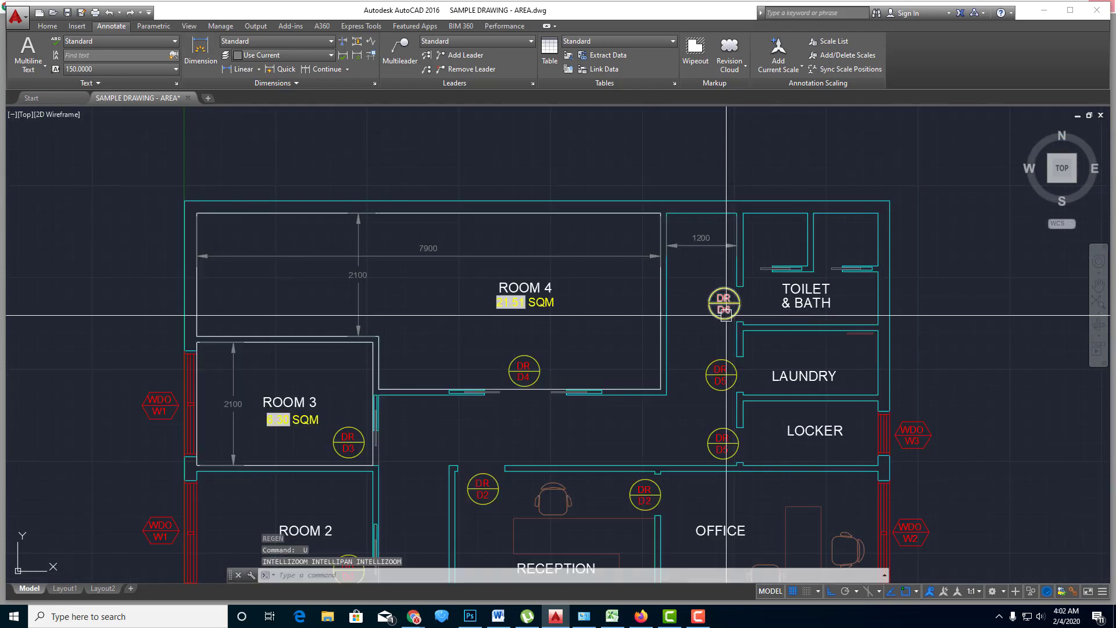
- Select Room 4's right wall with a crossing window for stretching
{"action": "type", "text": "s"}
{"action": "key", "text": "Return"}
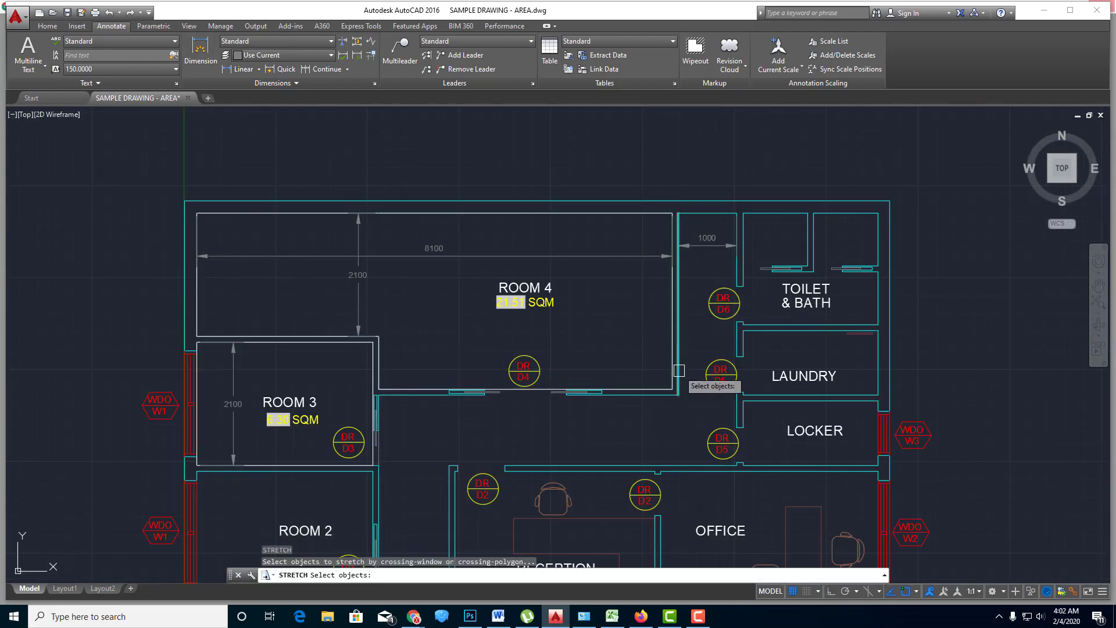
{"action": "type", "text": "c"}
{"action": "key", "text": "Return"}
{"action": "left_click", "coordinate": [698, 410]}
{"action": "left_click", "coordinate": [656, 211]}
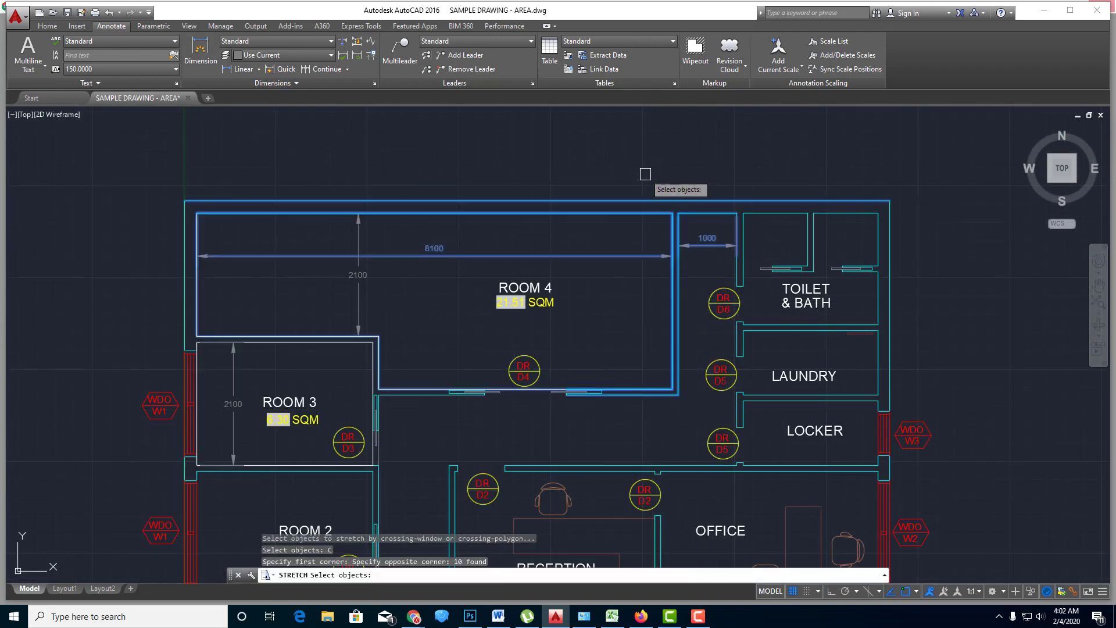
{"action": "scroll", "coordinate": [673, 261], "scroll_direction": "up", "scroll_amount": 2}
{"action": "key", "text": "Return"}
- Move the wall 1500 left to make Room 4 6600 wide, regenerating its area to 17.01 SQM
{"action": "middle_click_drag", "start_coordinate": [654, 269], "coordinate": [701, 303]}
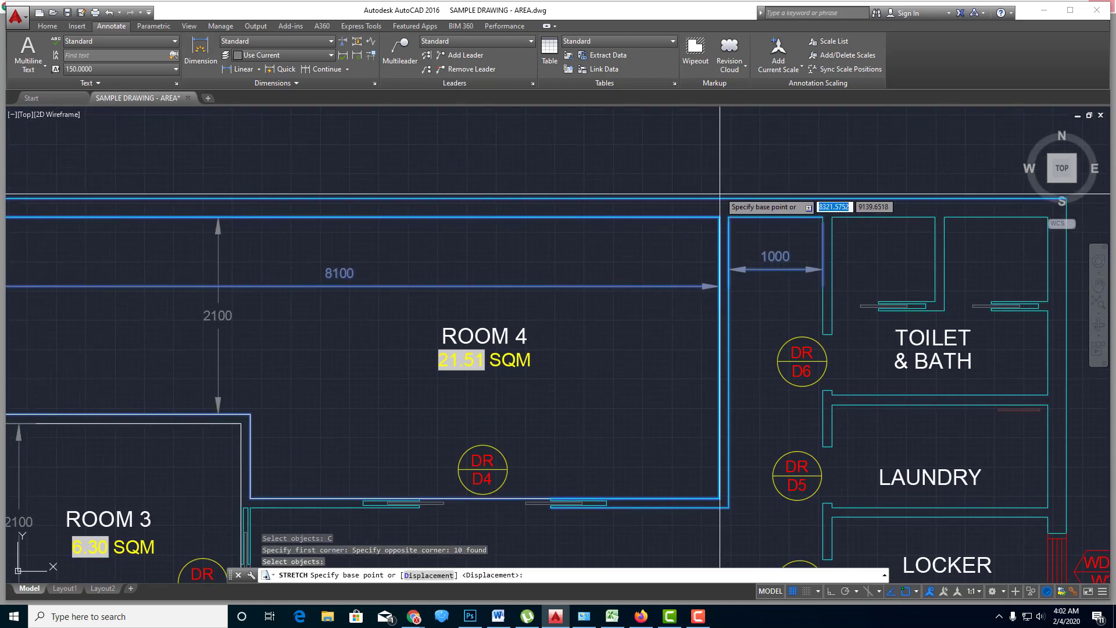
{"action": "left_click", "coordinate": [722, 166]}
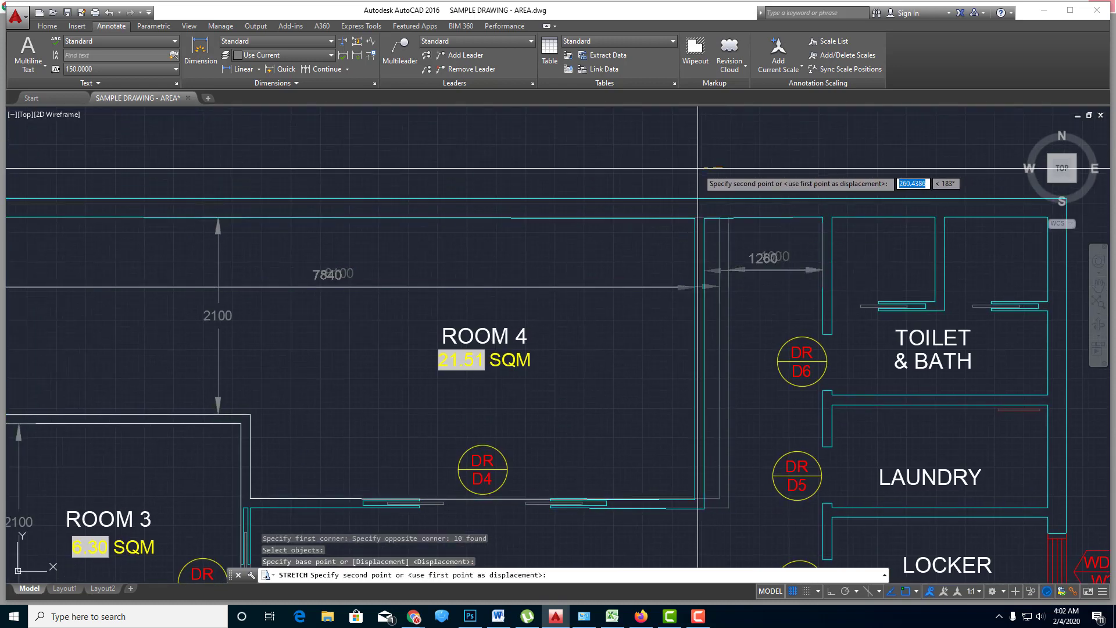
{"action": "key", "text": "F8"}
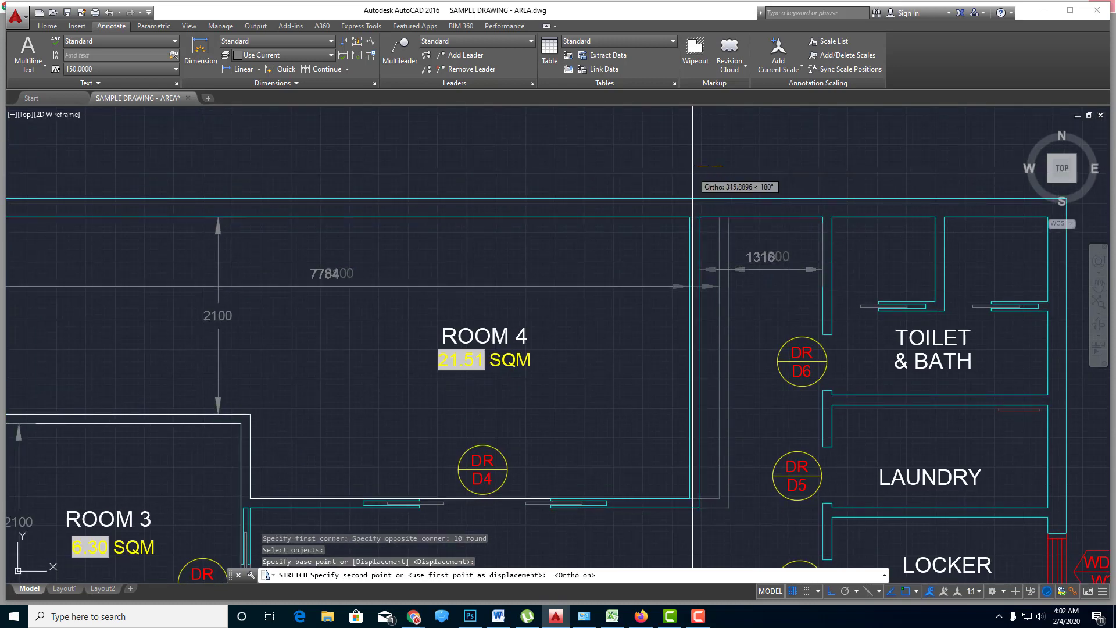
{"action": "type", "text": "4"}
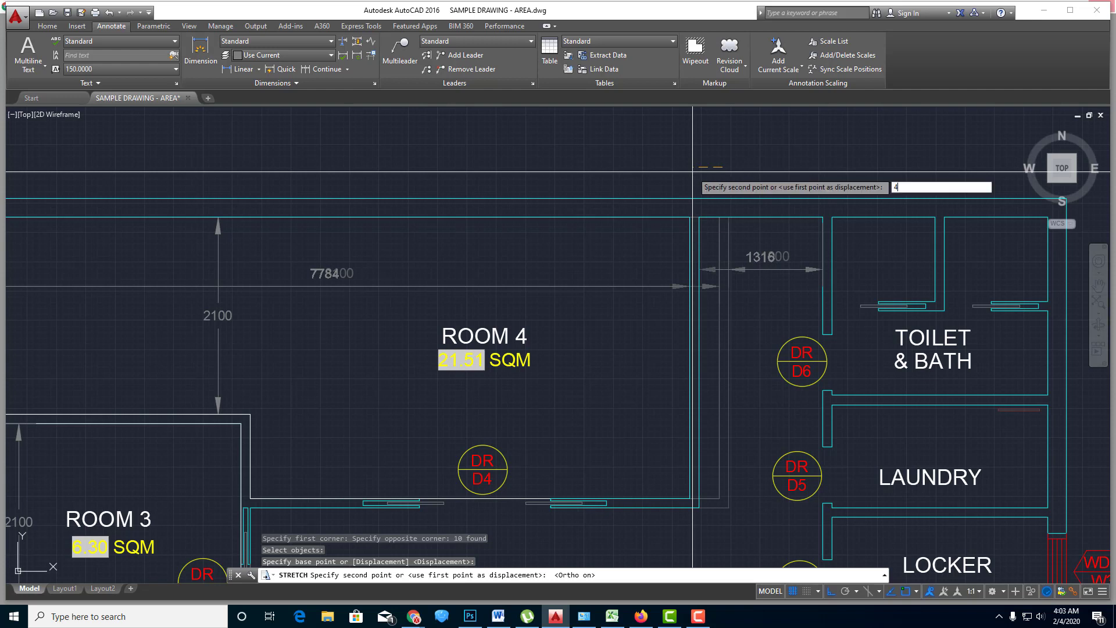
{"action": "type", "text": "00"}
{"action": "key", "text": "BackSpace"}
{"action": "key", "text": "BackSpace"}
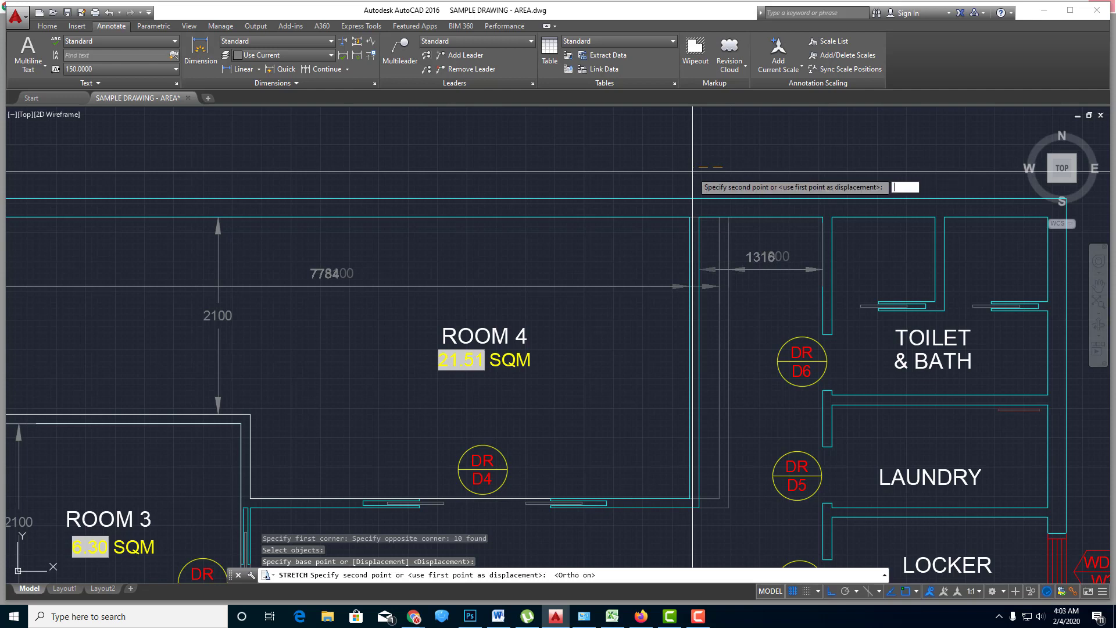
{"action": "type", "text": "00"}
{"action": "key", "text": "Return"}
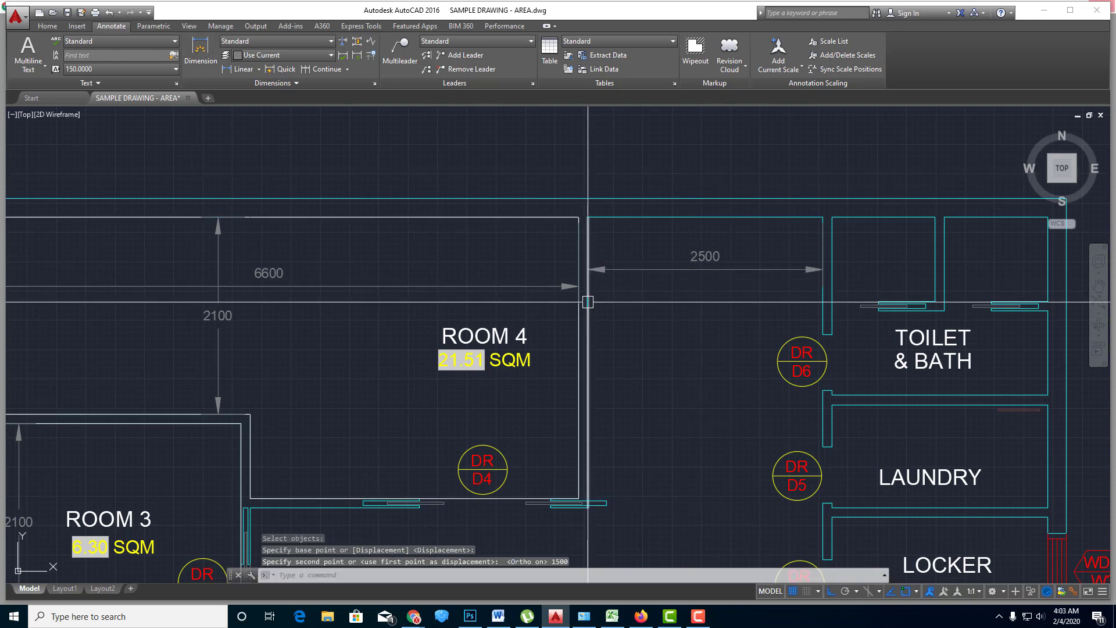
{"action": "type", "text": "re"}
{"action": "key", "text": "Return"}
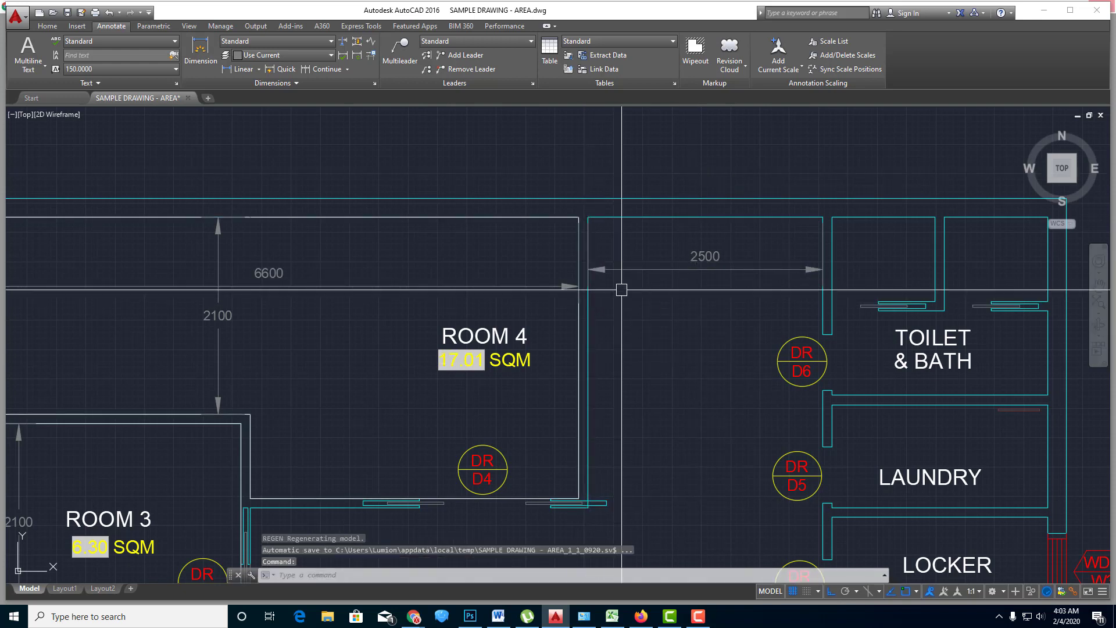
{"action": "middle_click_drag", "start_coordinate": [429, 368], "coordinate": [769, 258]}
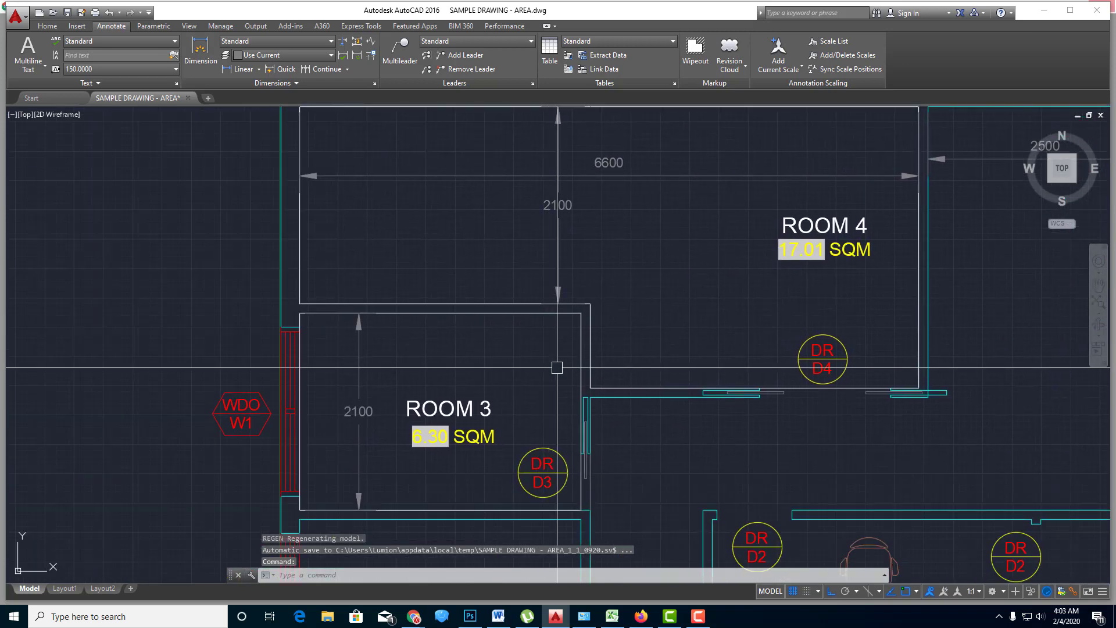
- Stretch the shared Room 3/Room 4 wall 400 upward using a crossing selection
{"action": "type", "text": "s"}
{"action": "key", "text": "Return"}
{"action": "type", "text": "c"}
{"action": "key", "text": "Return"}
{"action": "left_click", "coordinate": [644, 277]}
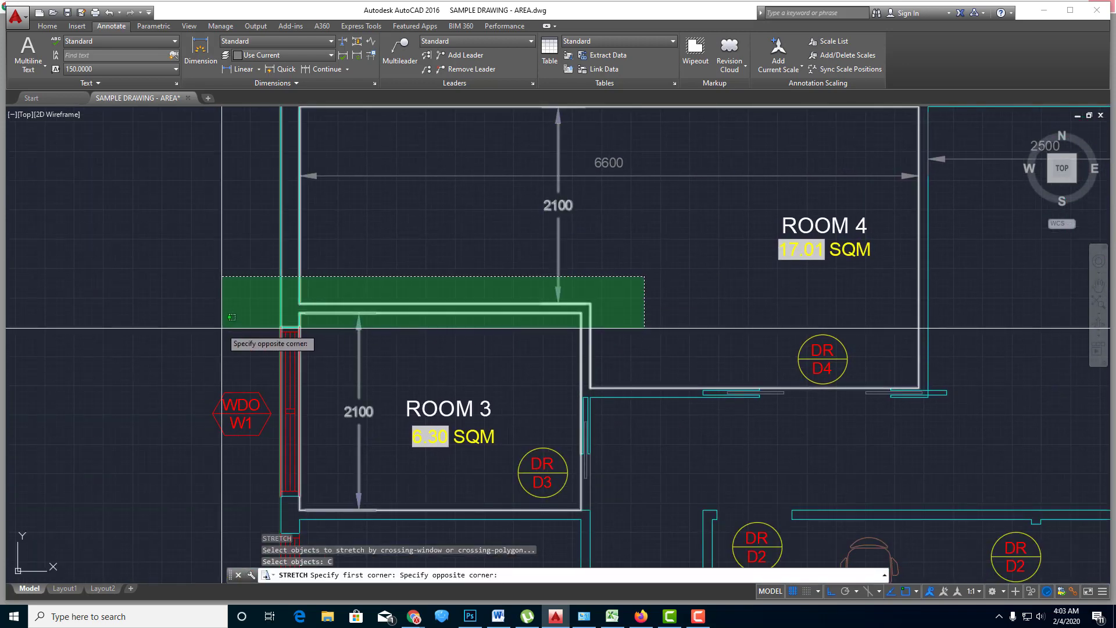
{"action": "left_click", "coordinate": [228, 321]}
{"action": "key", "text": "Return"}
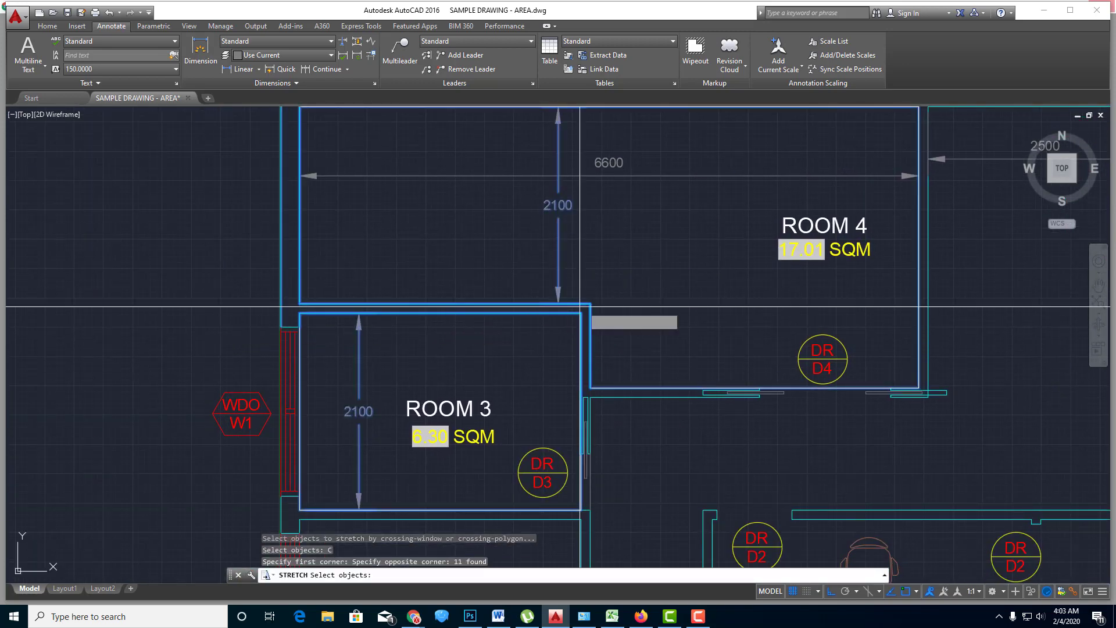
{"action": "left_click", "coordinate": [606, 296]}
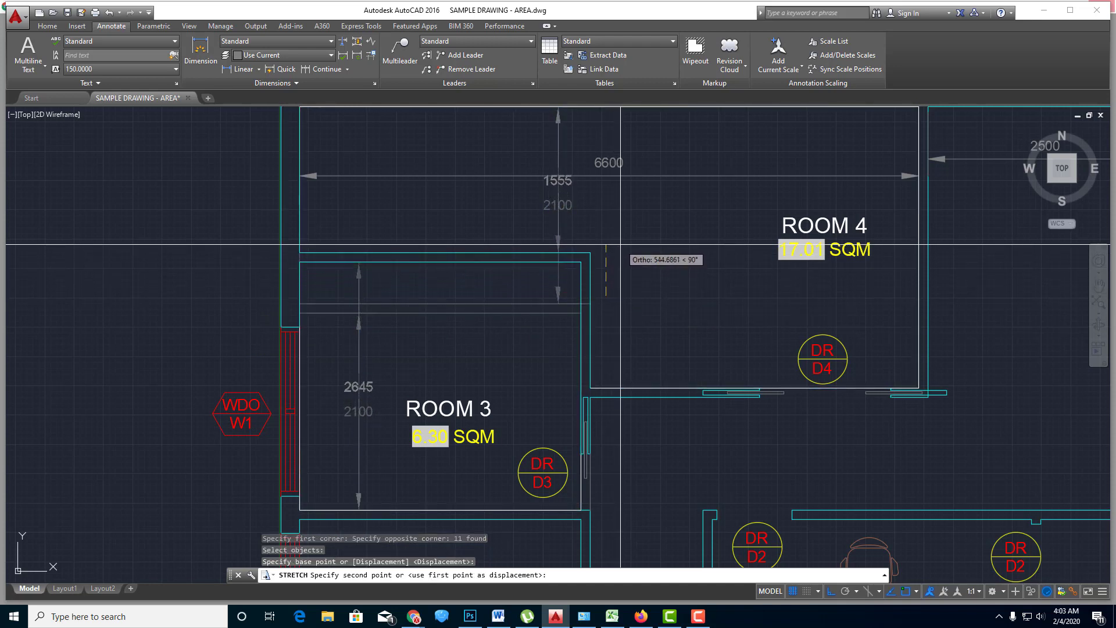
{"action": "type", "text": "4"}
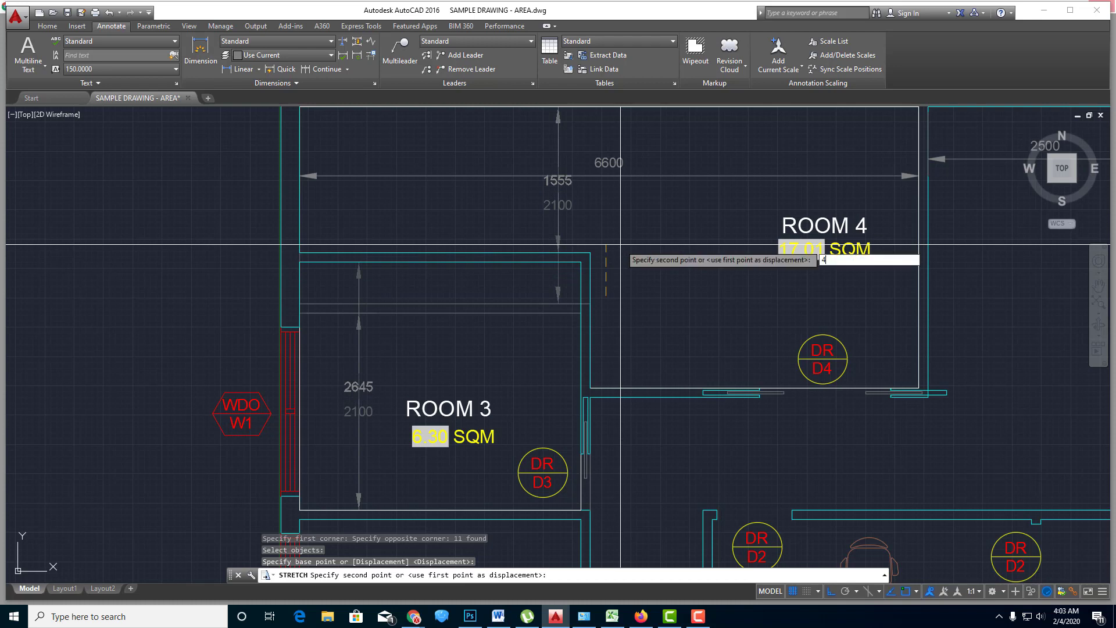
{"action": "type", "text": "00"}
{"action": "key", "text": "Return"}
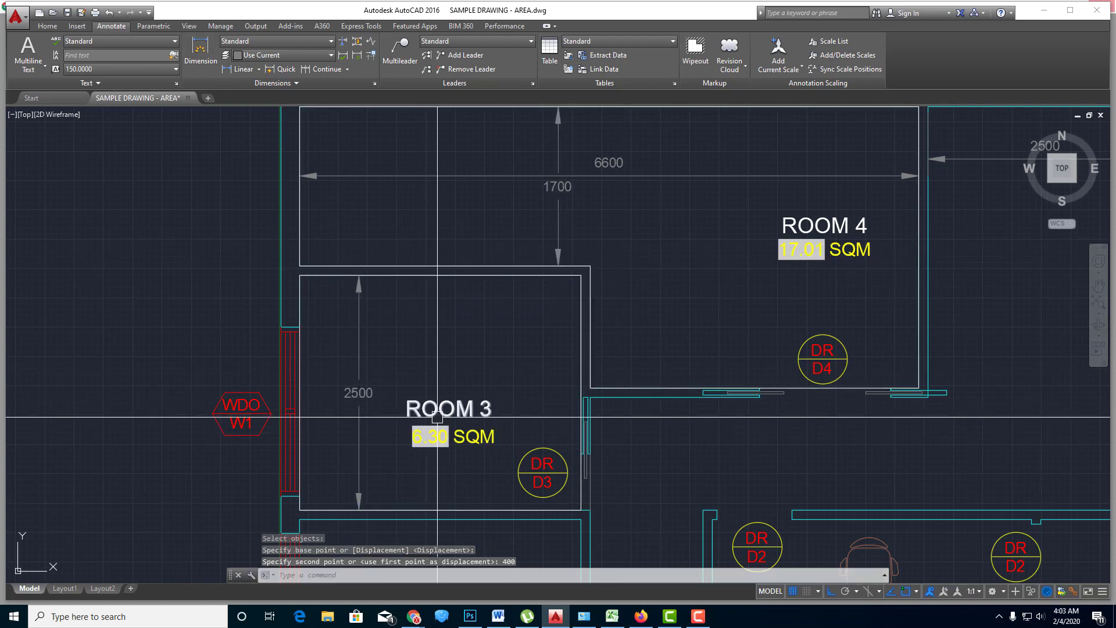
- Regenerate the area fields, comparing via undo, so rooms read 7.50 and 15.77 SQM
{"action": "type", "text": "re"}
{"action": "key", "text": "Return"}
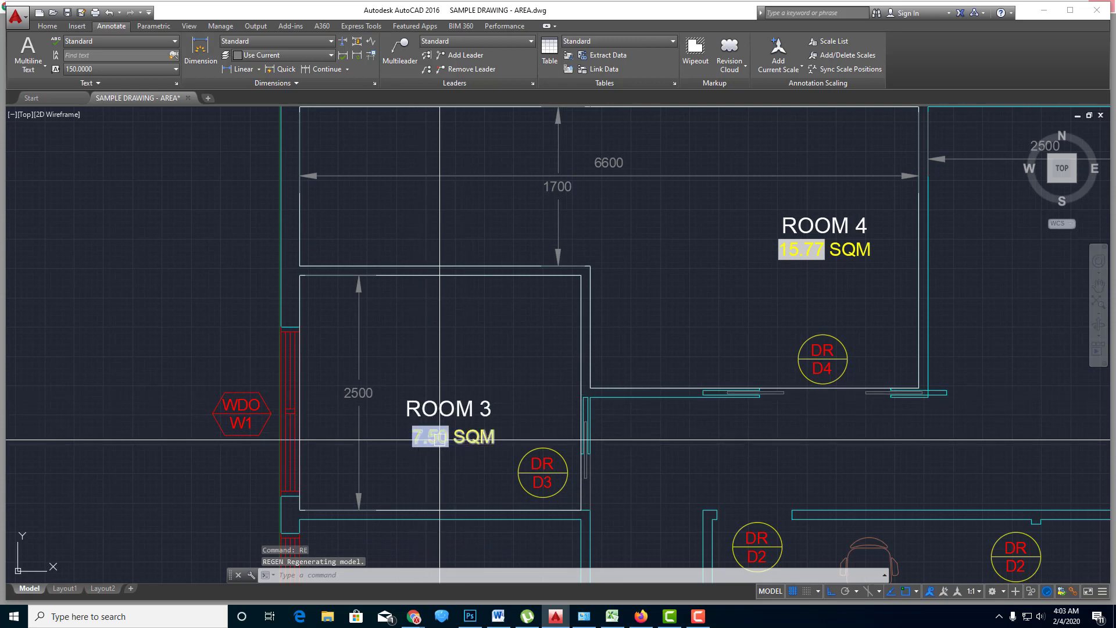
{"action": "type", "text": "u"}
{"action": "key", "text": "Return"}
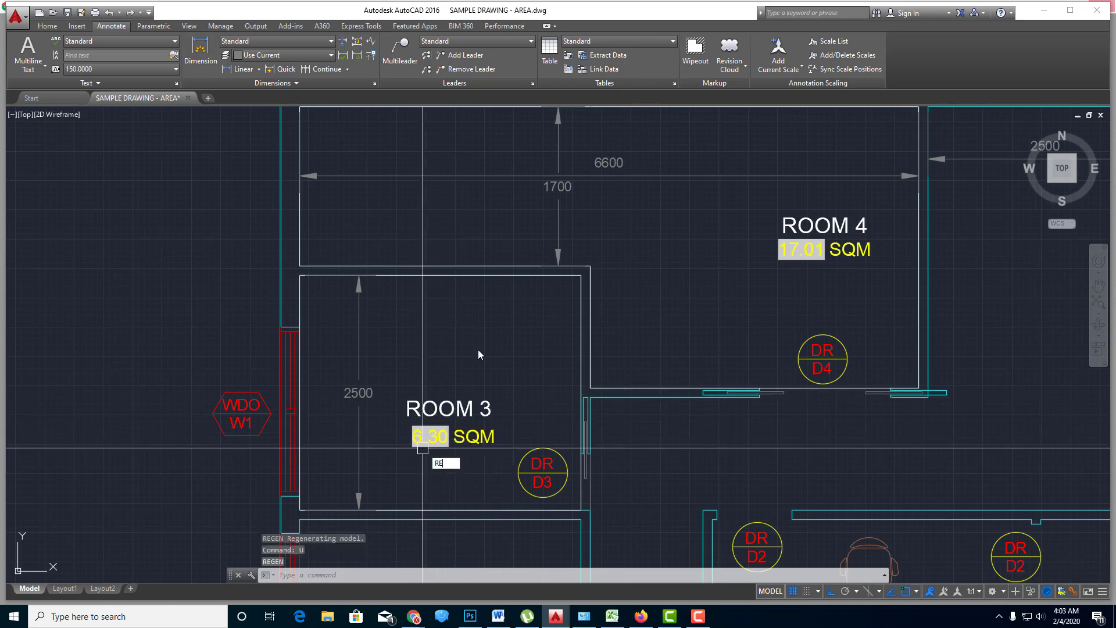
{"action": "type", "text": "re"}
{"action": "key", "text": "Return"}
{"action": "scroll", "coordinate": [466, 333], "scroll_direction": "down", "scroll_amount": 2}
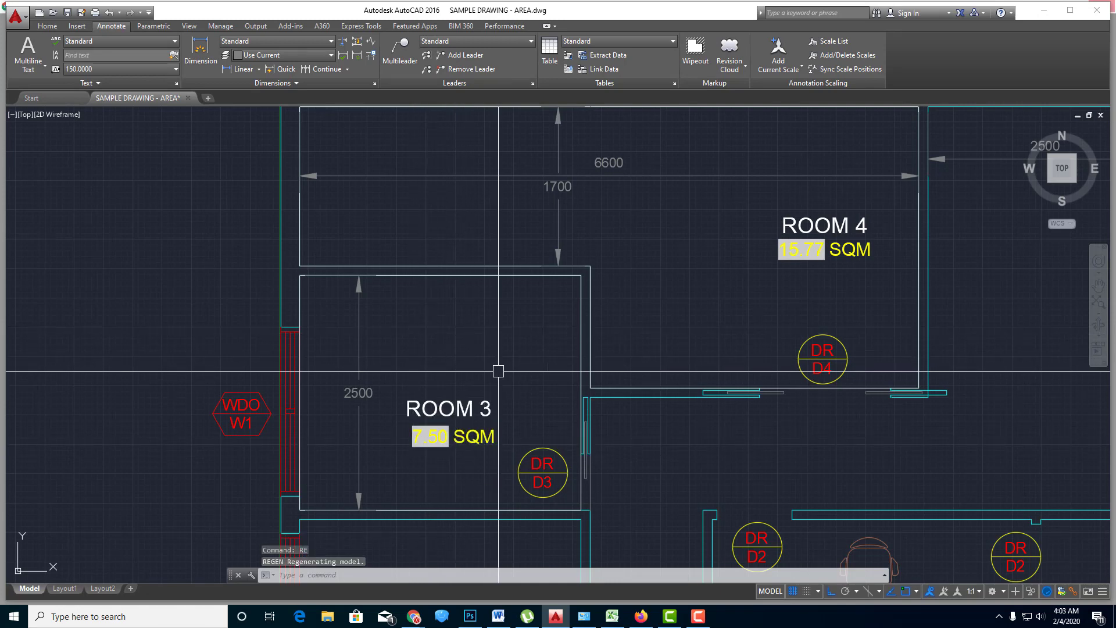
{"action": "scroll", "coordinate": [466, 333], "scroll_direction": "down", "scroll_amount": 3}
{"action": "scroll", "coordinate": [592, 273], "scroll_direction": "up", "scroll_amount": 1}
{"action": "scroll", "coordinate": [593, 273], "scroll_direction": "up", "scroll_amount": 1}
{"action": "middle_click_drag", "start_coordinate": [593, 274], "coordinate": [627, 302]}
{"action": "scroll", "coordinate": [617, 349], "scroll_direction": "down", "scroll_amount": 1}
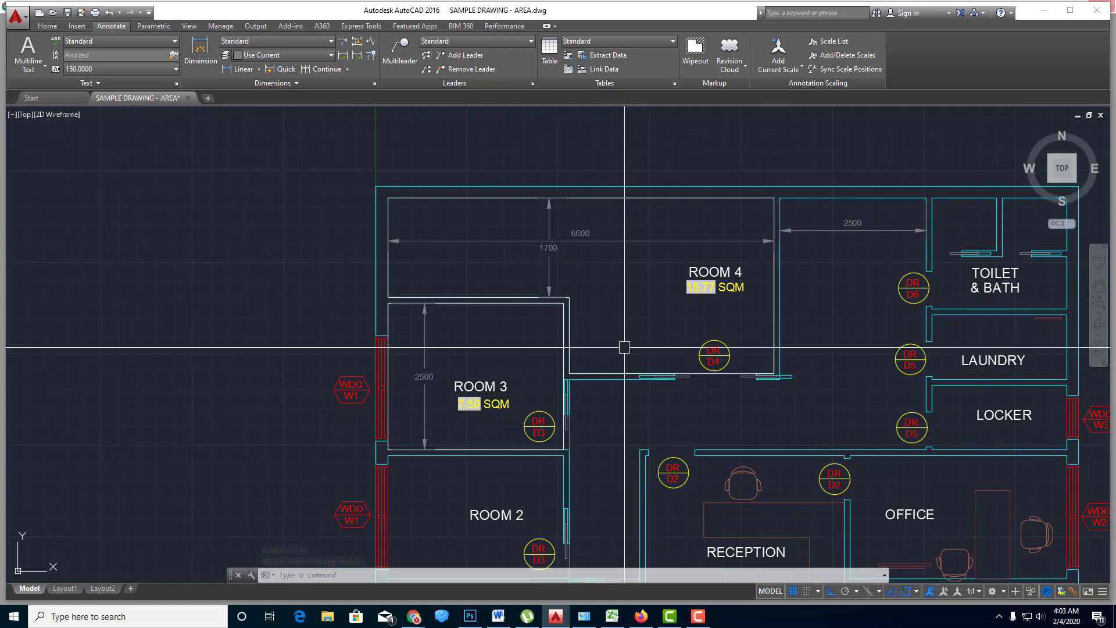
{"action": "scroll", "coordinate": [623, 244], "scroll_direction": "down", "scroll_amount": 2}
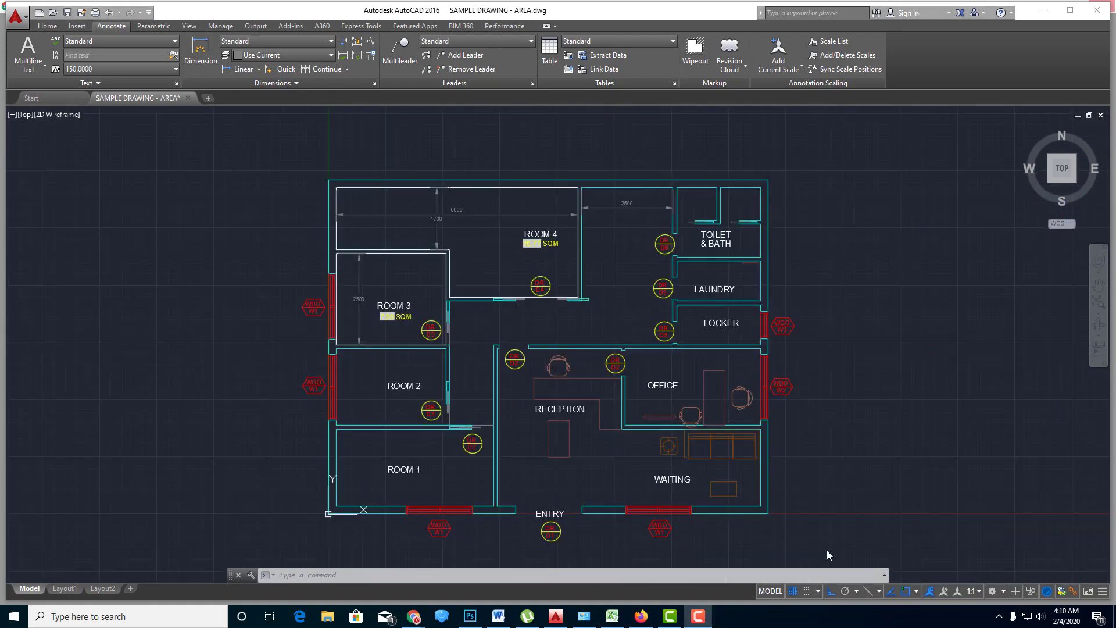